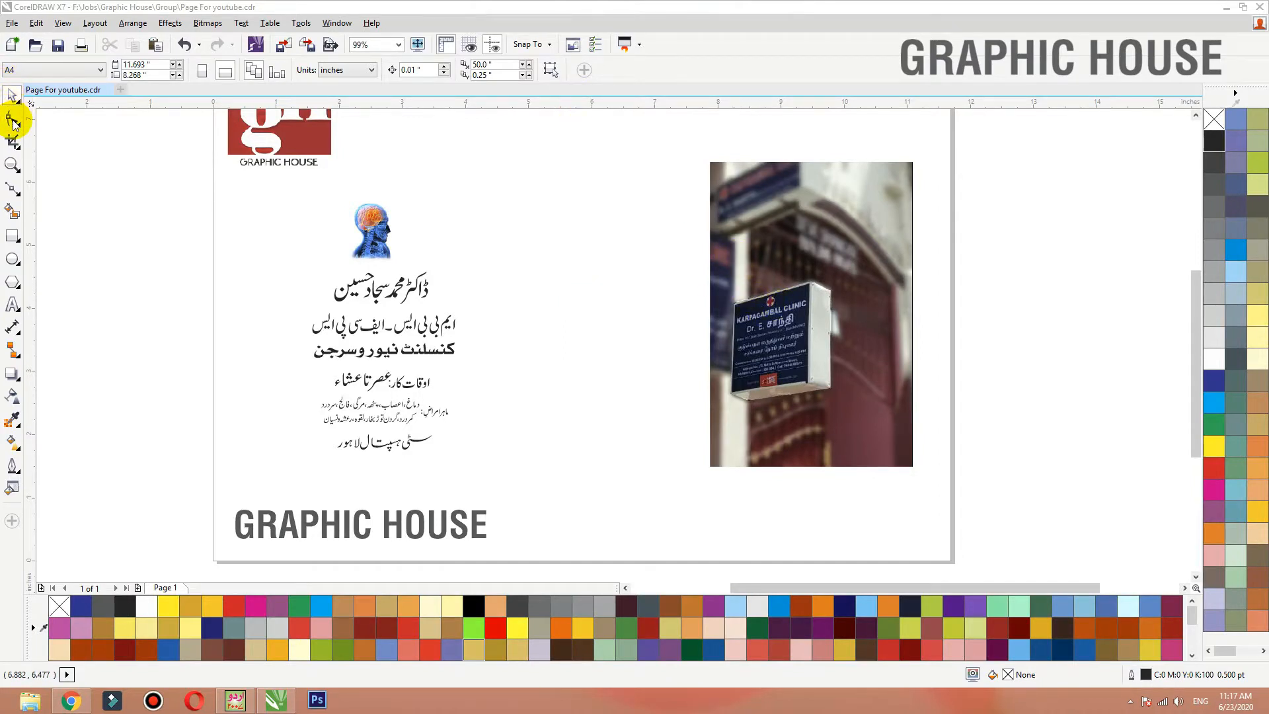
- Examine the clinic sign in the reference photo and the doctor's text lines and brain picture on the page
{"action": "left_click_drag", "start_coordinate": [810, 332], "coordinate": [789, 334]}
{"action": "left_click_drag", "start_coordinate": [890, 258], "coordinate": [564, 468]}
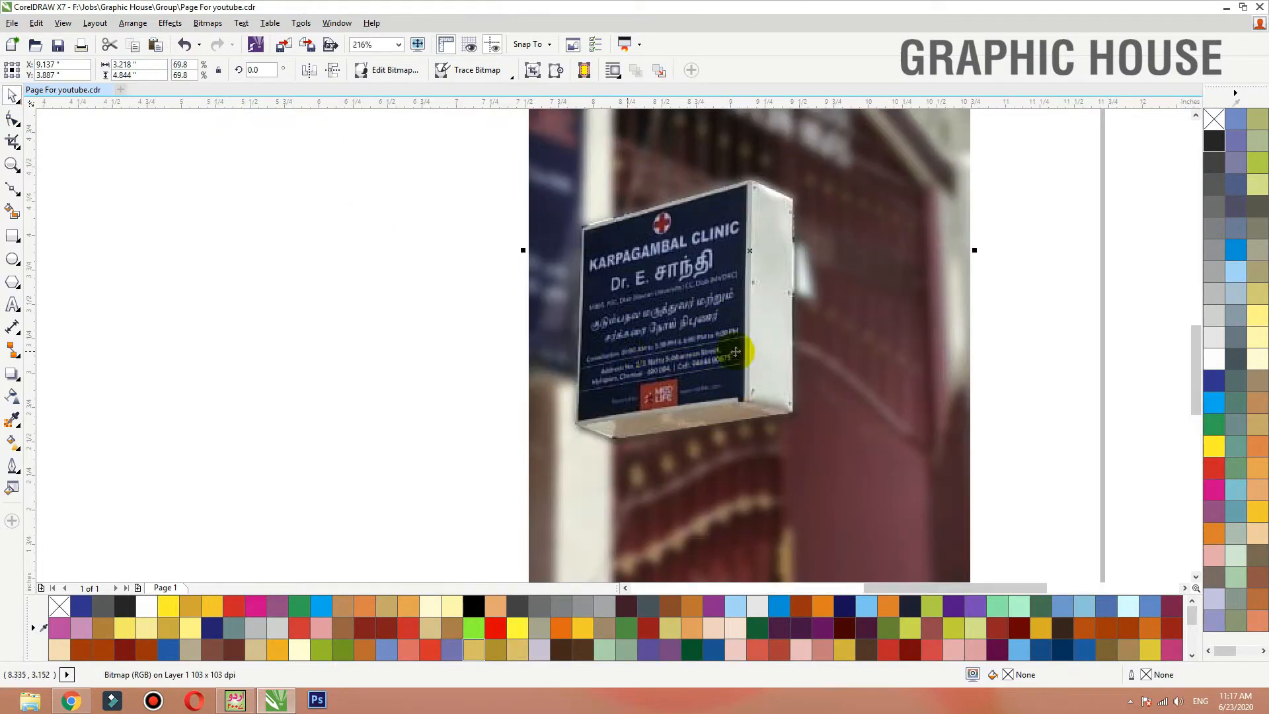
{"action": "scroll", "coordinate": [764, 395], "scroll_direction": "down", "scroll_amount": 1}
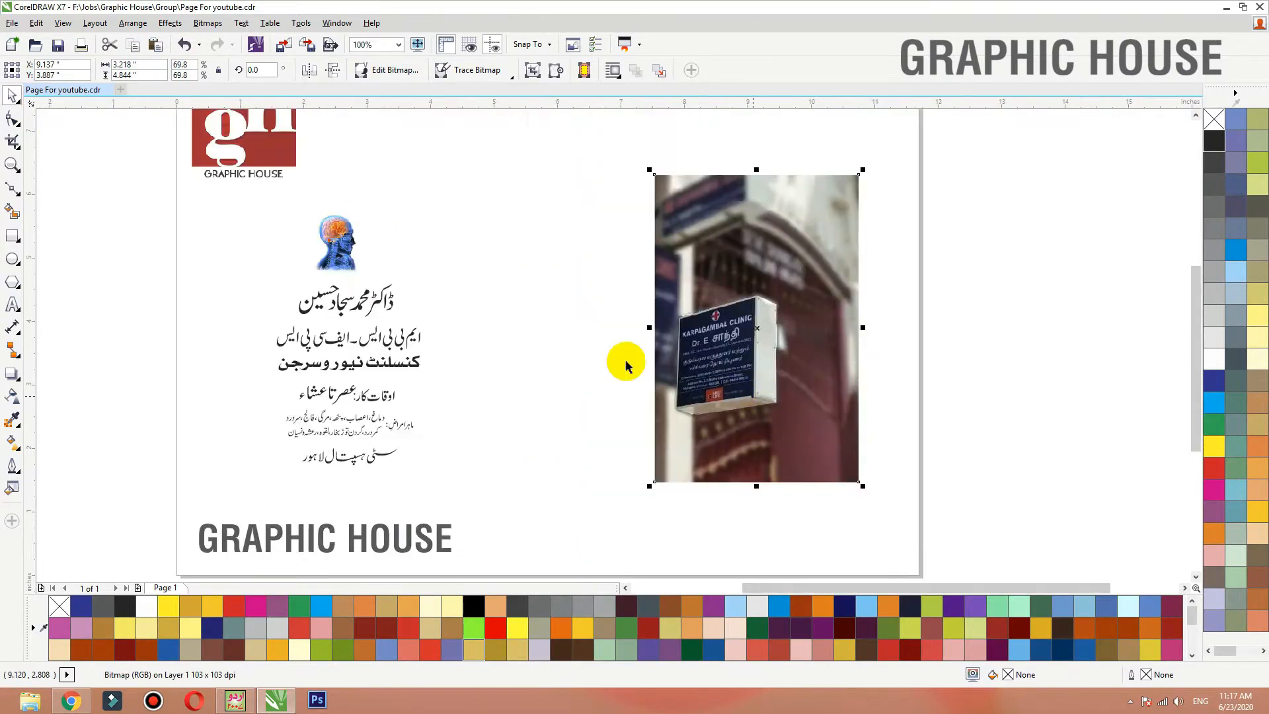
{"action": "left_click", "coordinate": [501, 344]}
{"action": "left_click", "coordinate": [473, 283]}
{"action": "left_click_drag", "start_coordinate": [359, 336], "coordinate": [229, 490]}
{"action": "left_click", "coordinate": [226, 442]}
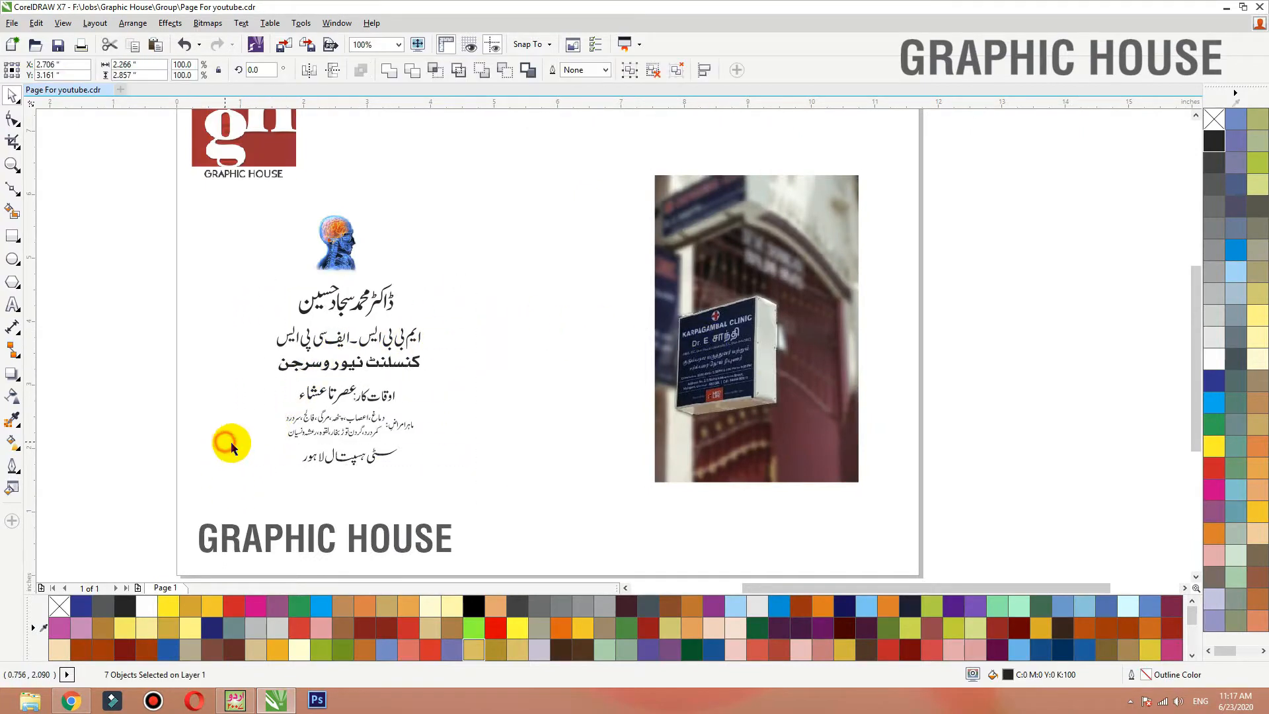
{"action": "key", "text": "F2"}
{"action": "left_click_drag", "start_coordinate": [232, 238], "coordinate": [886, 490]}
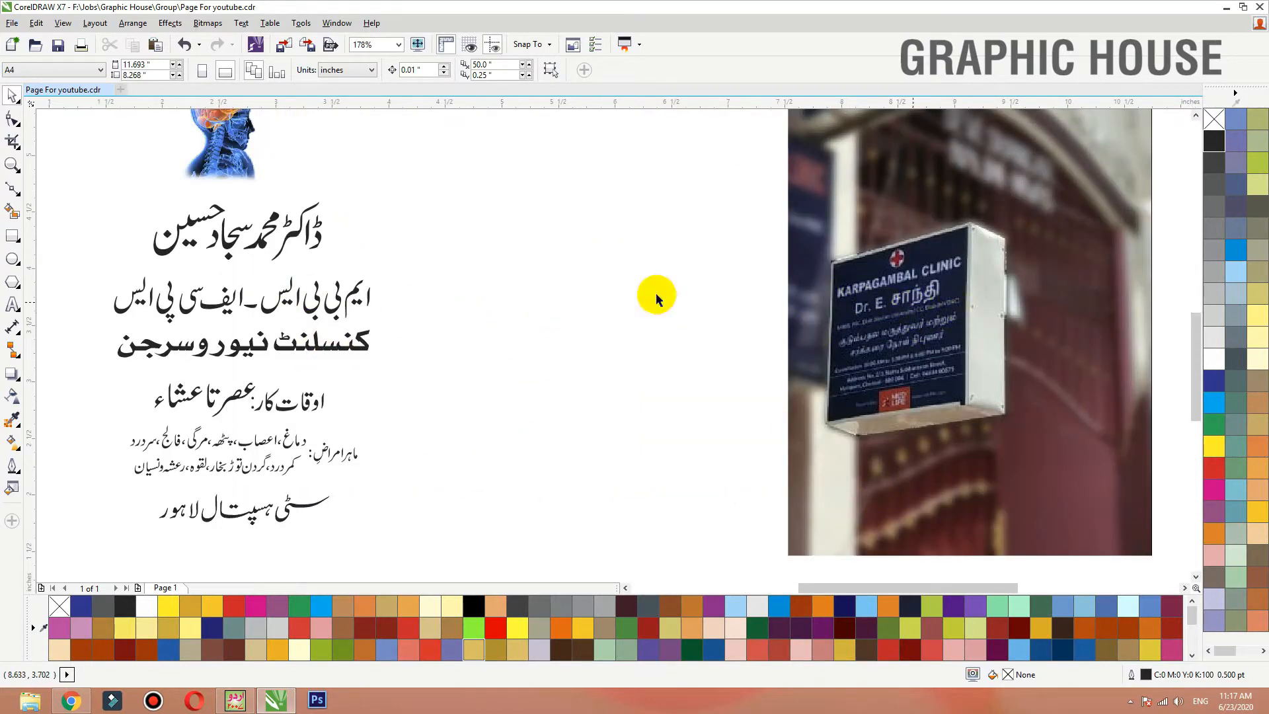
{"action": "left_click", "coordinate": [311, 312]}
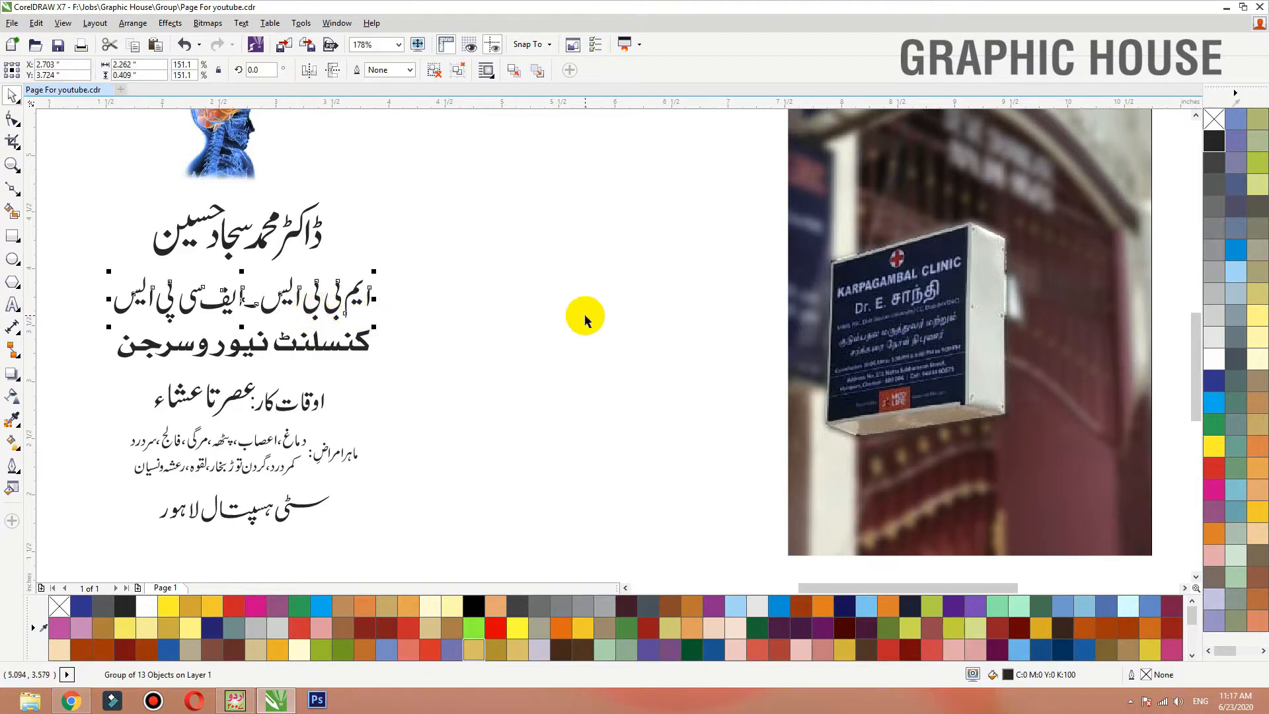
{"action": "left_click", "coordinate": [551, 311]}
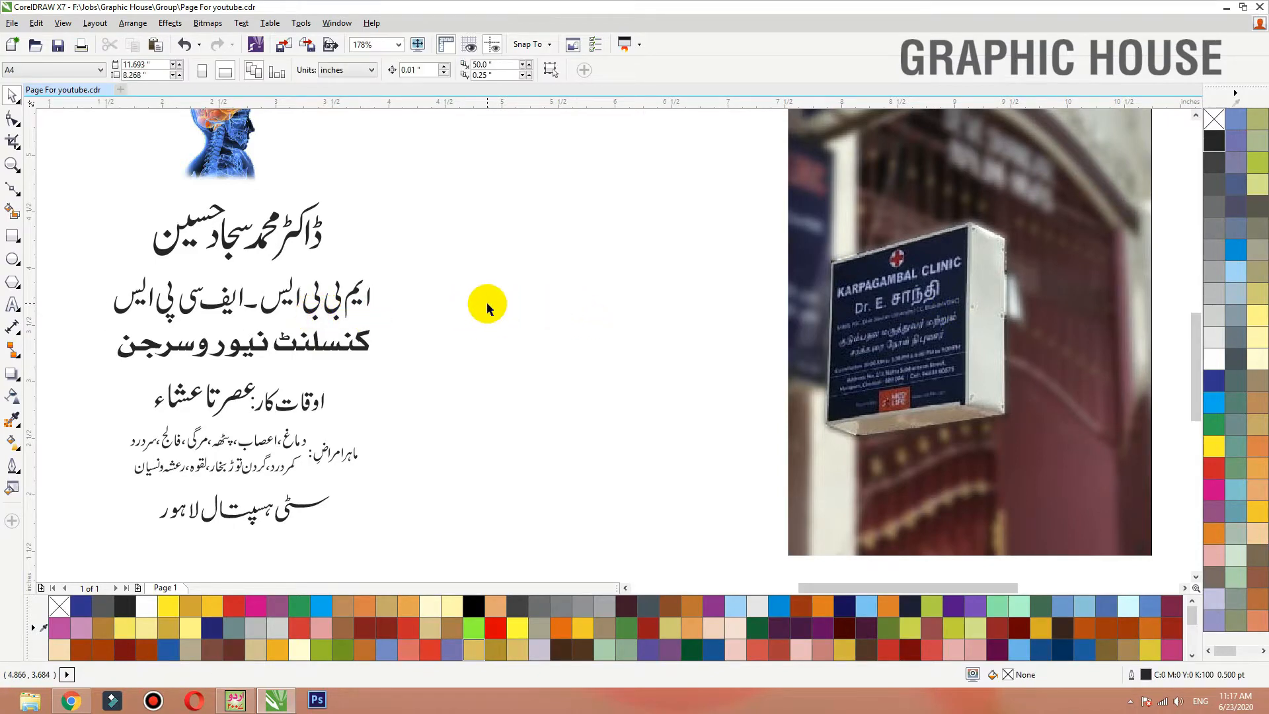
{"action": "left_click", "coordinate": [487, 304]}
{"action": "scroll", "coordinate": [505, 343], "scroll_direction": "down", "scroll_amount": 2}
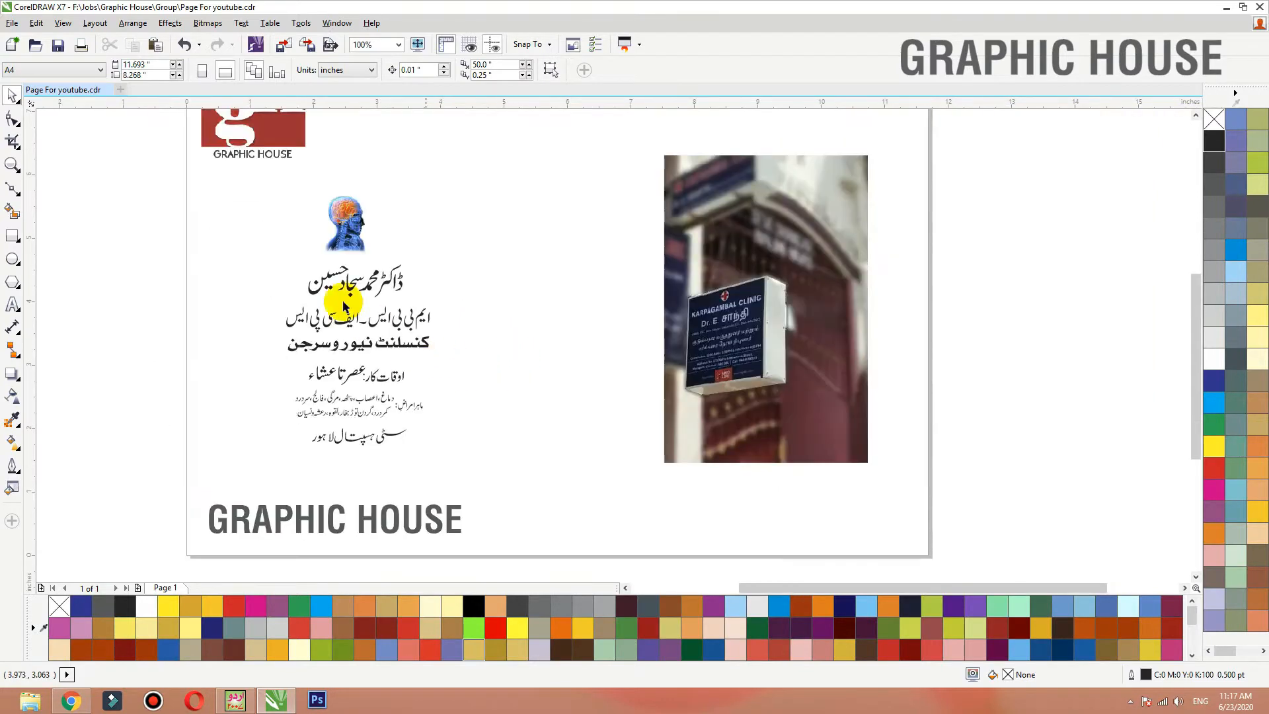
- Move the reference photo to the right so it overlaps the page's right edge
{"action": "left_click_drag", "start_coordinate": [755, 276], "coordinate": [406, 393]}
{"action": "left_click", "coordinate": [616, 265]}
{"action": "scroll", "coordinate": [649, 340], "scroll_direction": "down", "scroll_amount": 2}
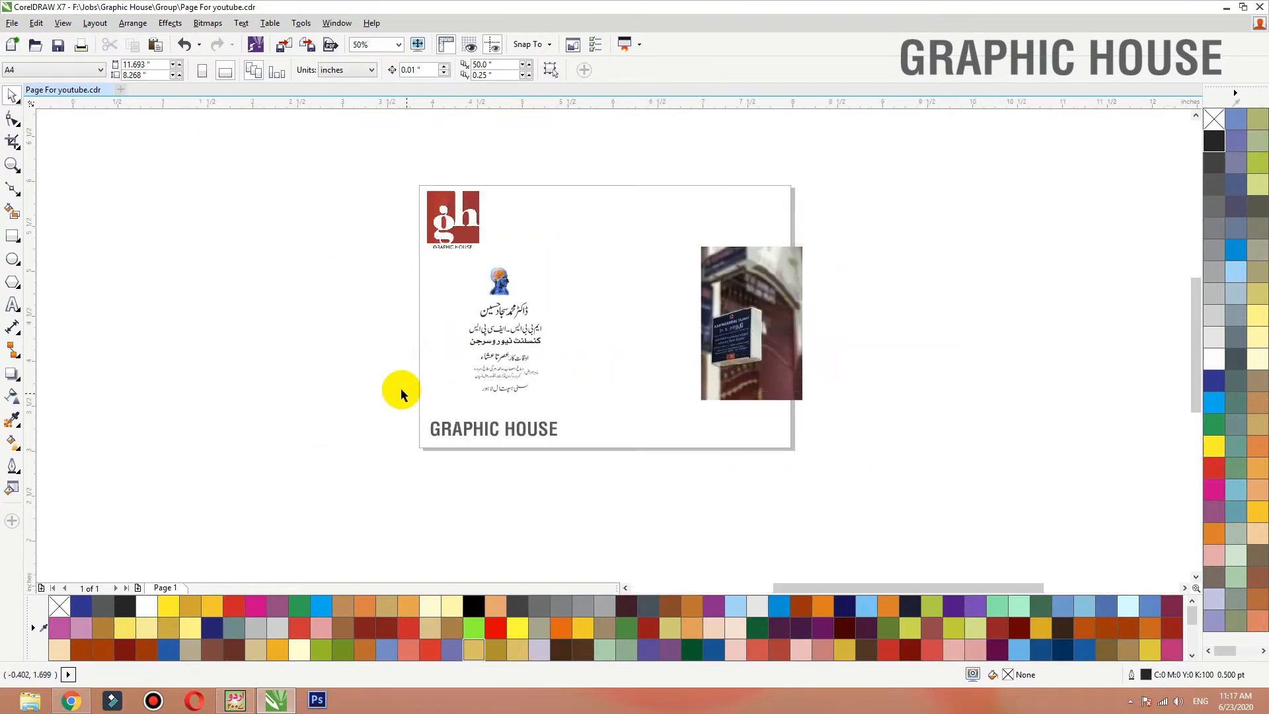
- Draw a 4.0 by 3.0 inch rectangle between the text lines and the photo, filled with blue and without an outline
{"action": "left_click", "coordinate": [12, 236]}
{"action": "left_click_drag", "start_coordinate": [512, 238], "coordinate": [688, 429]}
{"action": "key", "text": "space"}
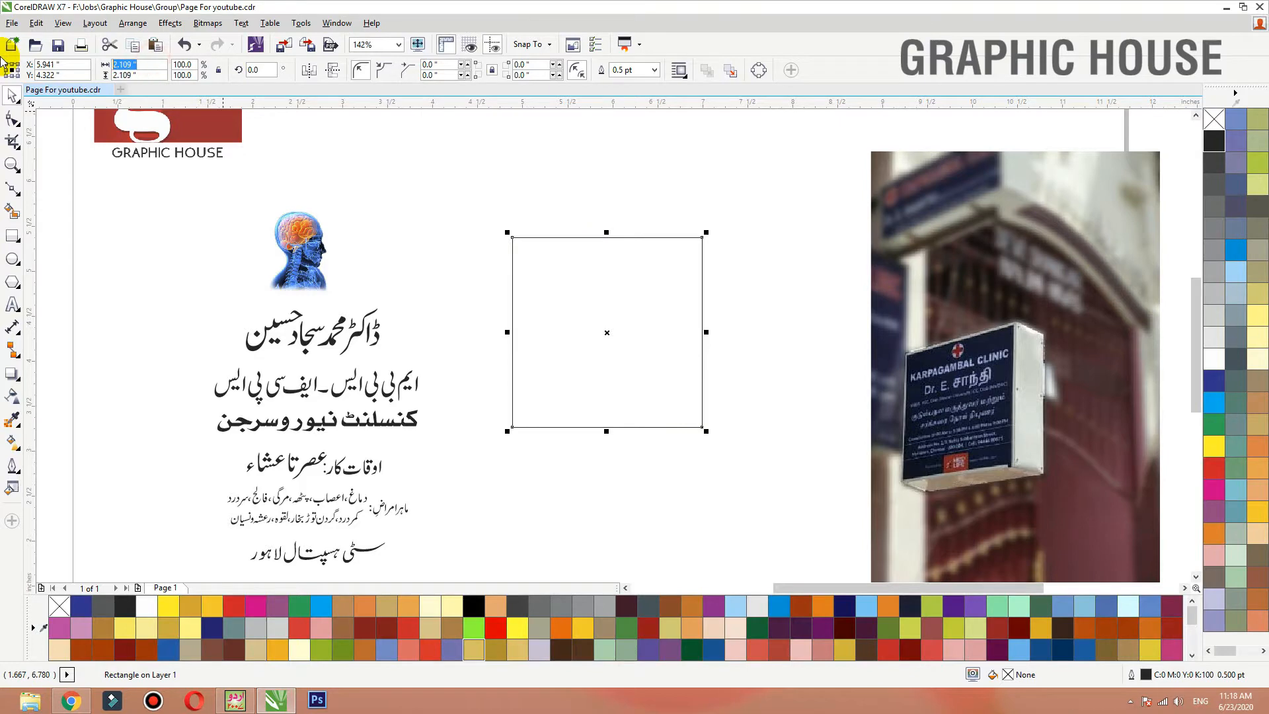
{"action": "type", "text": "3"}
{"action": "key", "text": "Return"}
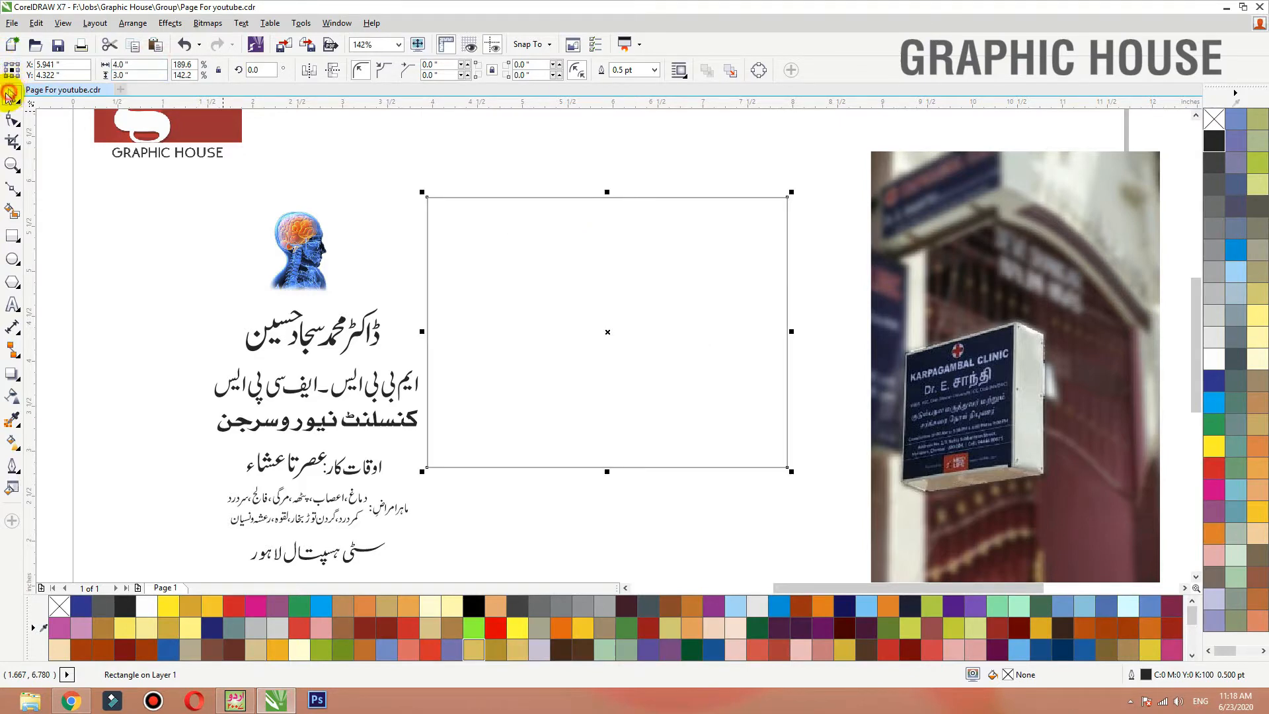
{"action": "left_click", "coordinate": [1214, 380]}
{"action": "right_click", "coordinate": [1214, 122]}
- Move the block of Urdu text lines left, clear of the blue rectangle
{"action": "left_click", "coordinate": [353, 339]}
{"action": "left_click_drag", "start_coordinate": [151, 271], "coordinate": [457, 585]}
{"action": "left_click_drag", "start_coordinate": [409, 396], "coordinate": [322, 378]}
- Add a one-step inside contour with an offset of about 0.196 inches to the blue rectangle
{"action": "left_click", "coordinate": [494, 350]}
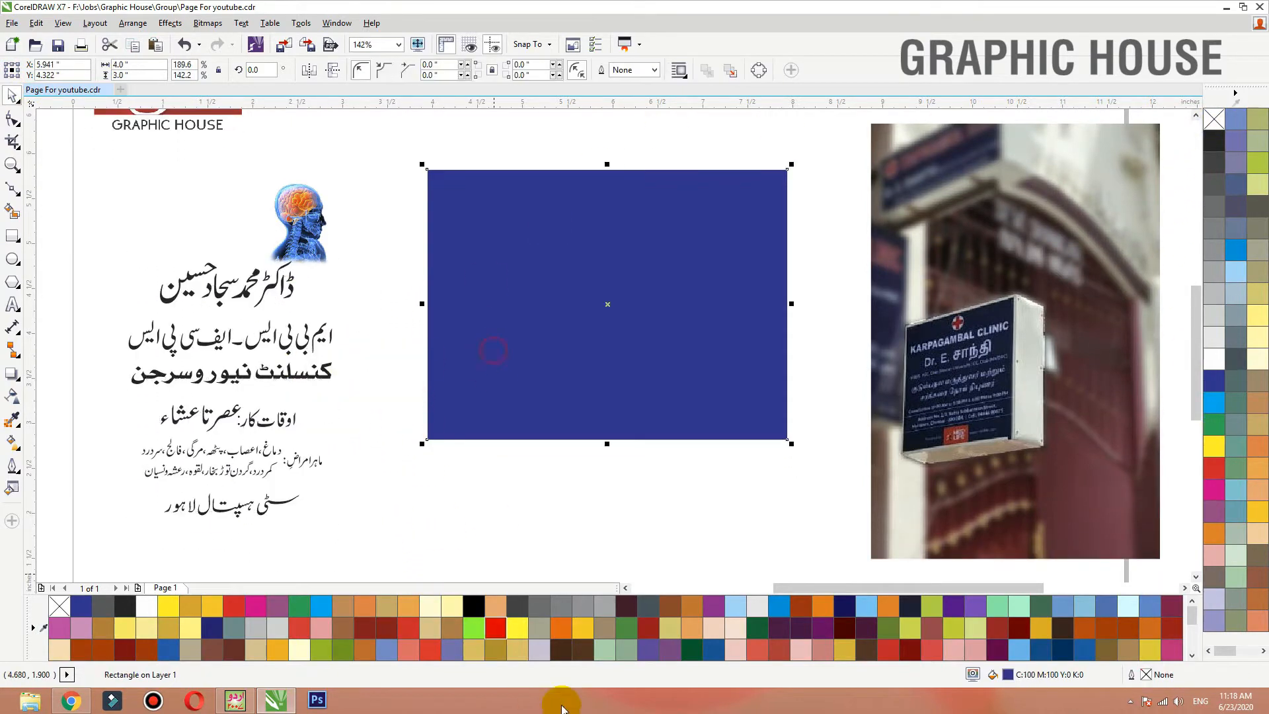
{"action": "left_click", "coordinate": [23, 387]}
{"action": "left_click", "coordinate": [56, 393]}
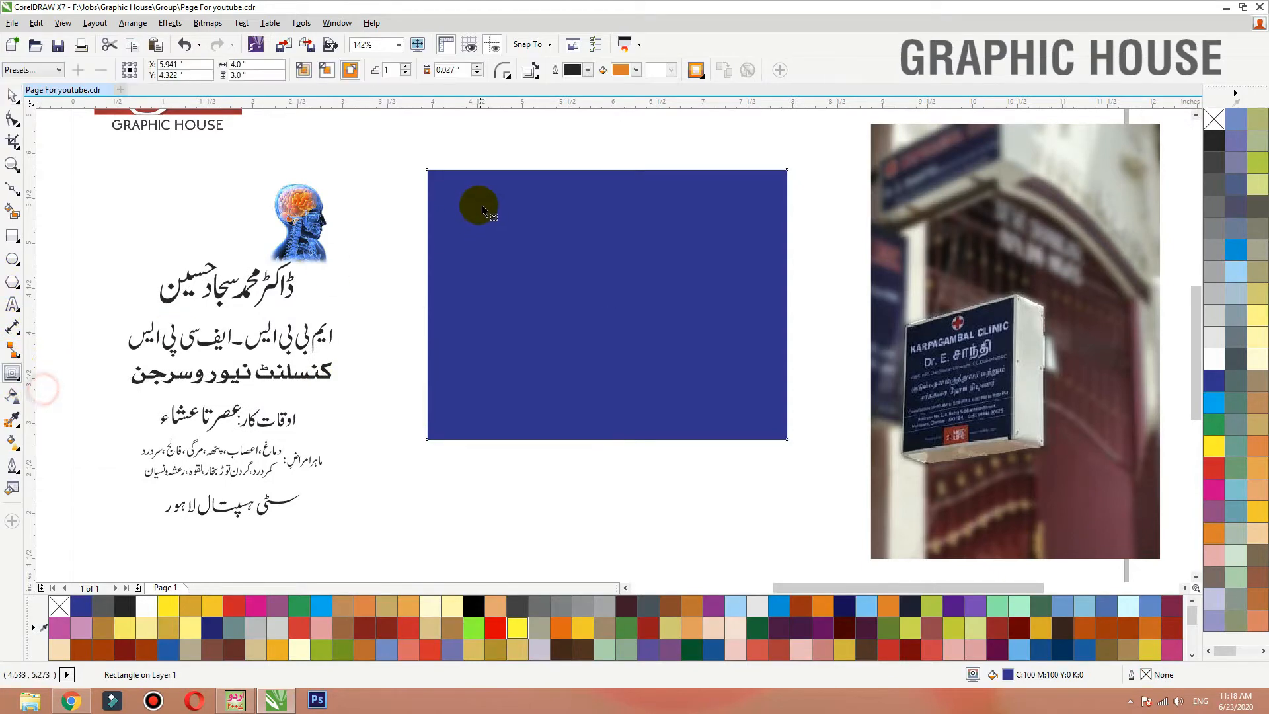
{"action": "left_click_drag", "start_coordinate": [440, 184], "coordinate": [446, 197]}
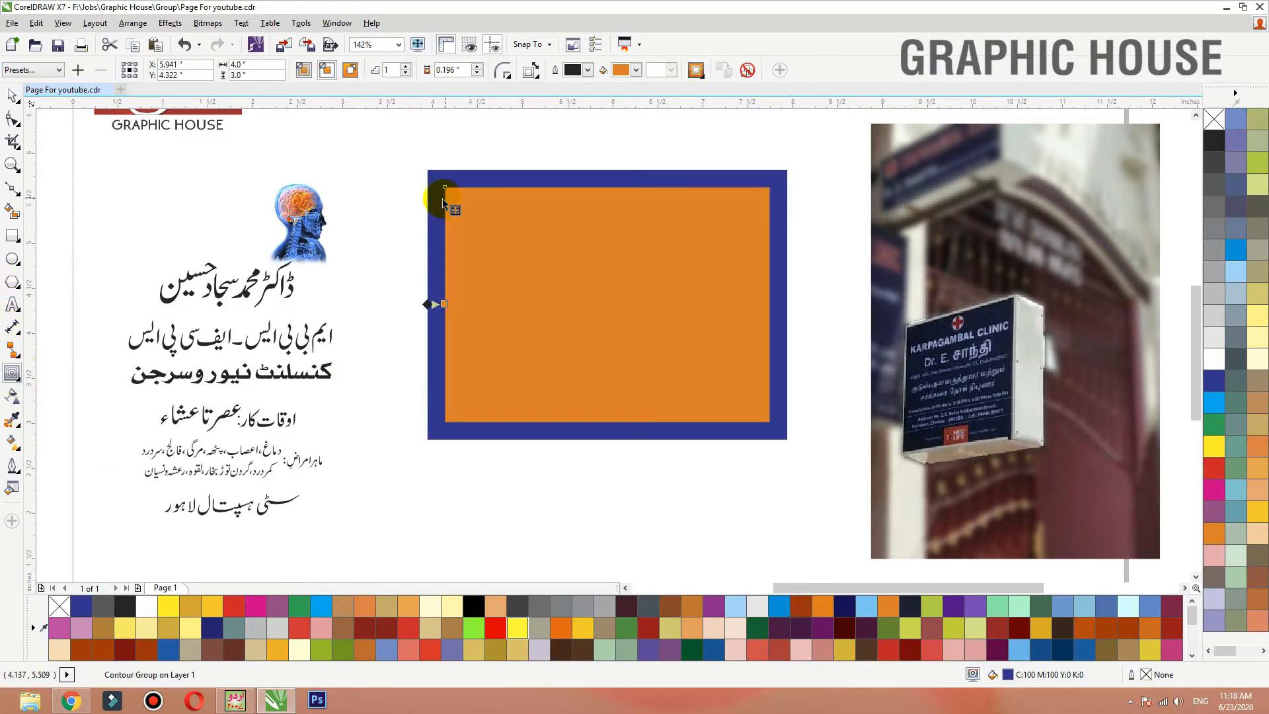
{"action": "left_click", "coordinate": [372, 202]}
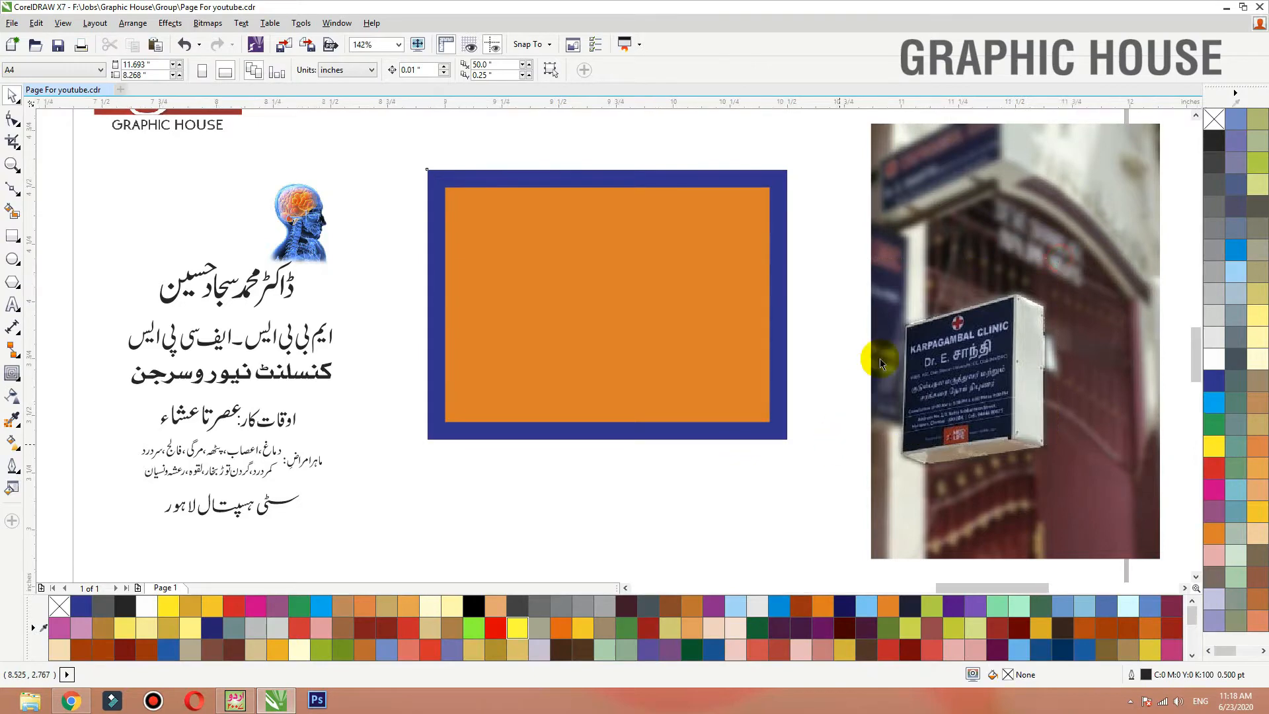
- Check the sign layout in the photo and break the contour apart so the inner orange rectangle is a separate object
{"action": "left_click_drag", "start_coordinate": [859, 390], "coordinate": [841, 443]}
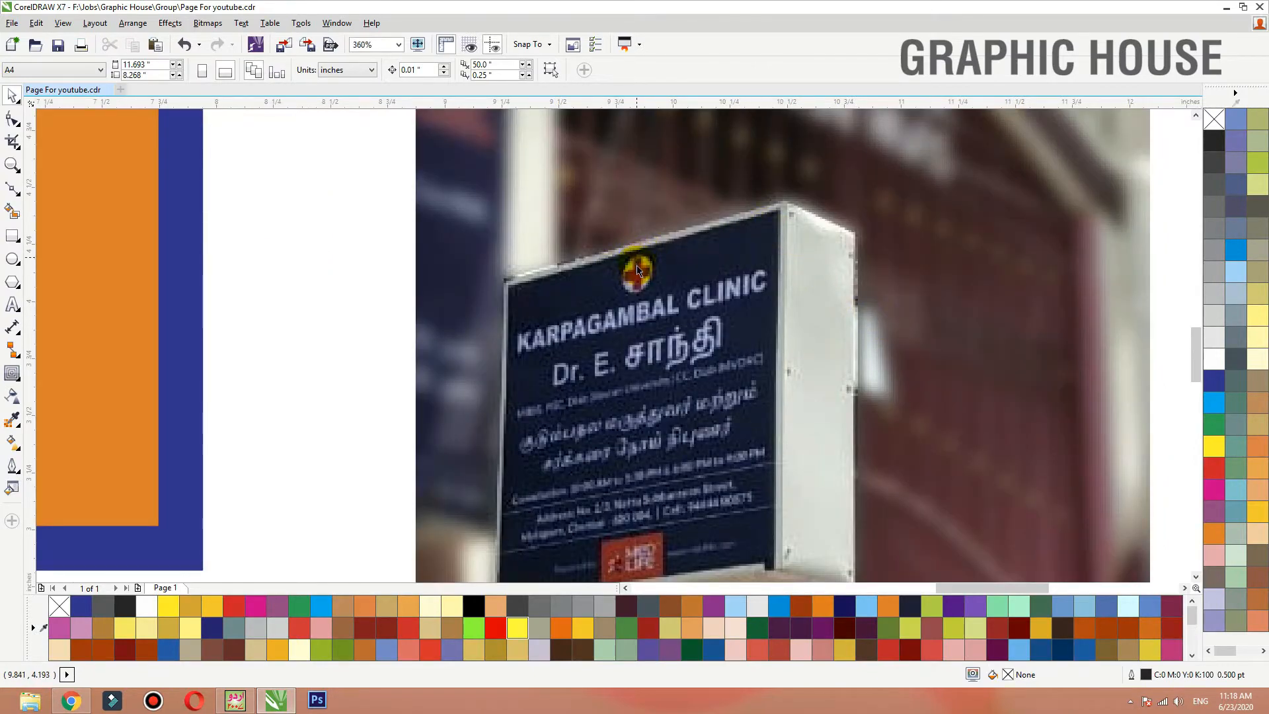
{"action": "scroll", "coordinate": [641, 257], "scroll_direction": "down", "scroll_amount": 1}
{"action": "scroll", "coordinate": [648, 414], "scroll_direction": "up", "scroll_amount": 3}
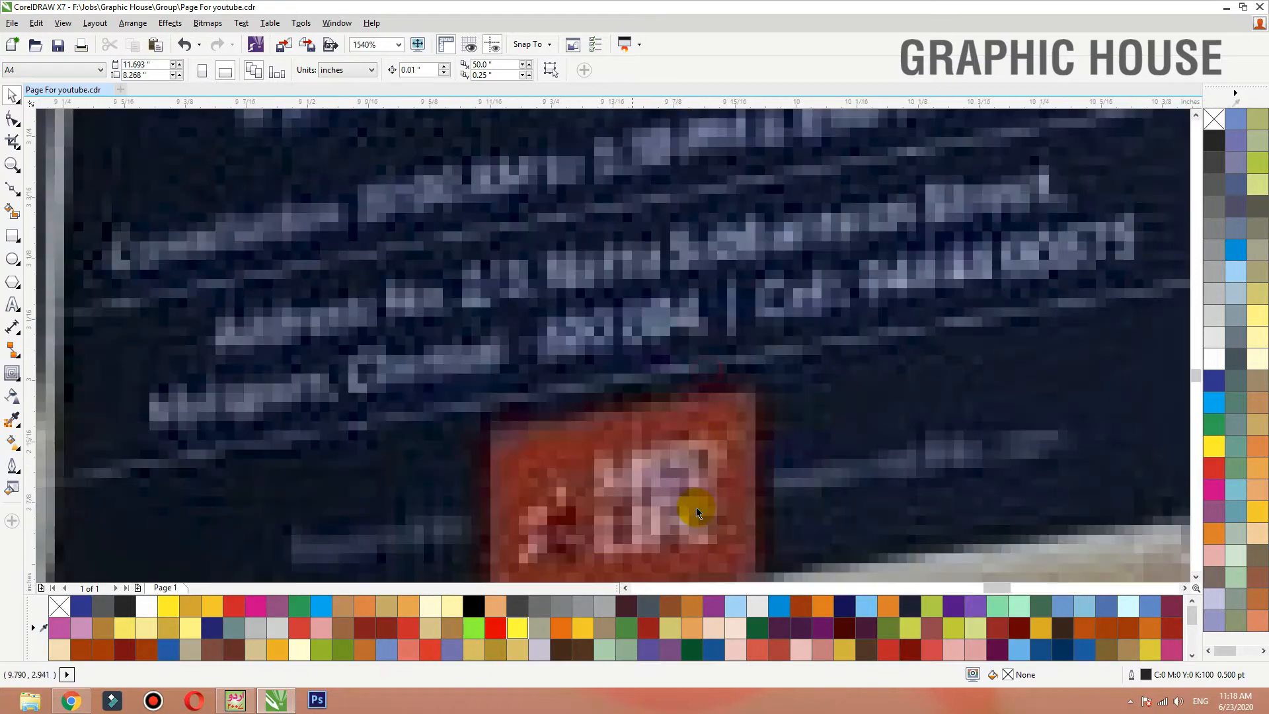
{"action": "scroll", "coordinate": [705, 398], "scroll_direction": "down", "scroll_amount": 1}
{"action": "scroll", "coordinate": [675, 487], "scroll_direction": "down", "scroll_amount": 4}
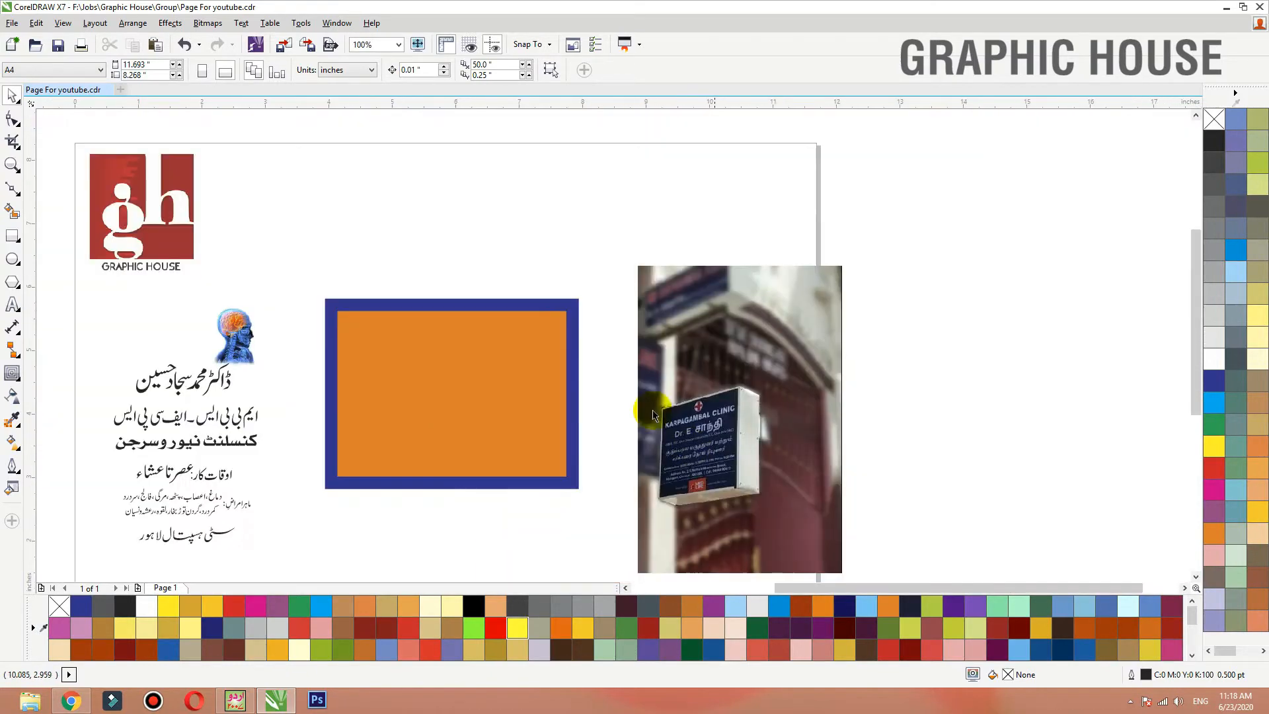
{"action": "left_click", "coordinate": [522, 321]}
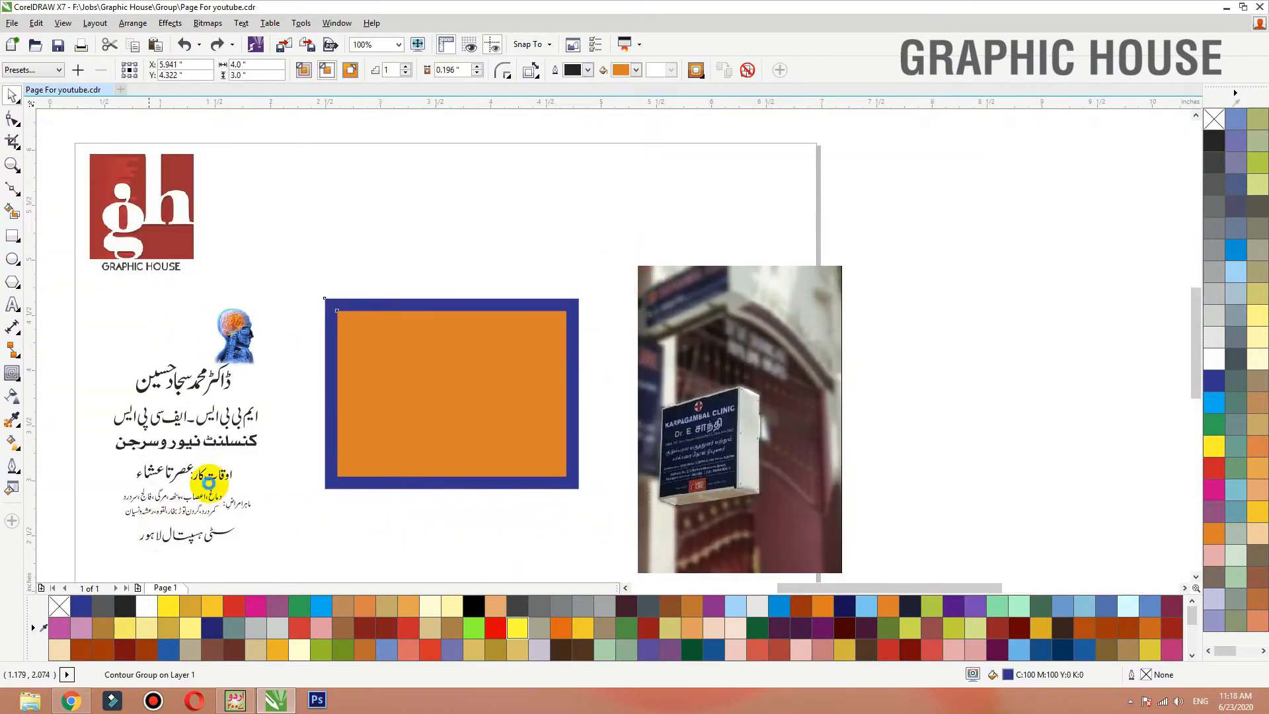
{"action": "scroll", "coordinate": [157, 524], "scroll_direction": "up", "scroll_amount": 2}
{"action": "left_click", "coordinate": [443, 249]}
{"action": "left_click", "coordinate": [632, 248]}
- Give the inner orange rectangle a white hairline outline and no fill, keeping it centred in the blue rectangle
{"action": "left_click_drag", "start_coordinate": [618, 257], "coordinate": [696, 324]}
{"action": "key", "text": "ctrl+z"}
{"action": "left_click", "coordinate": [460, 207]}
{"action": "left_click", "coordinate": [428, 240]}
{"action": "key", "text": "ctrl+z"}
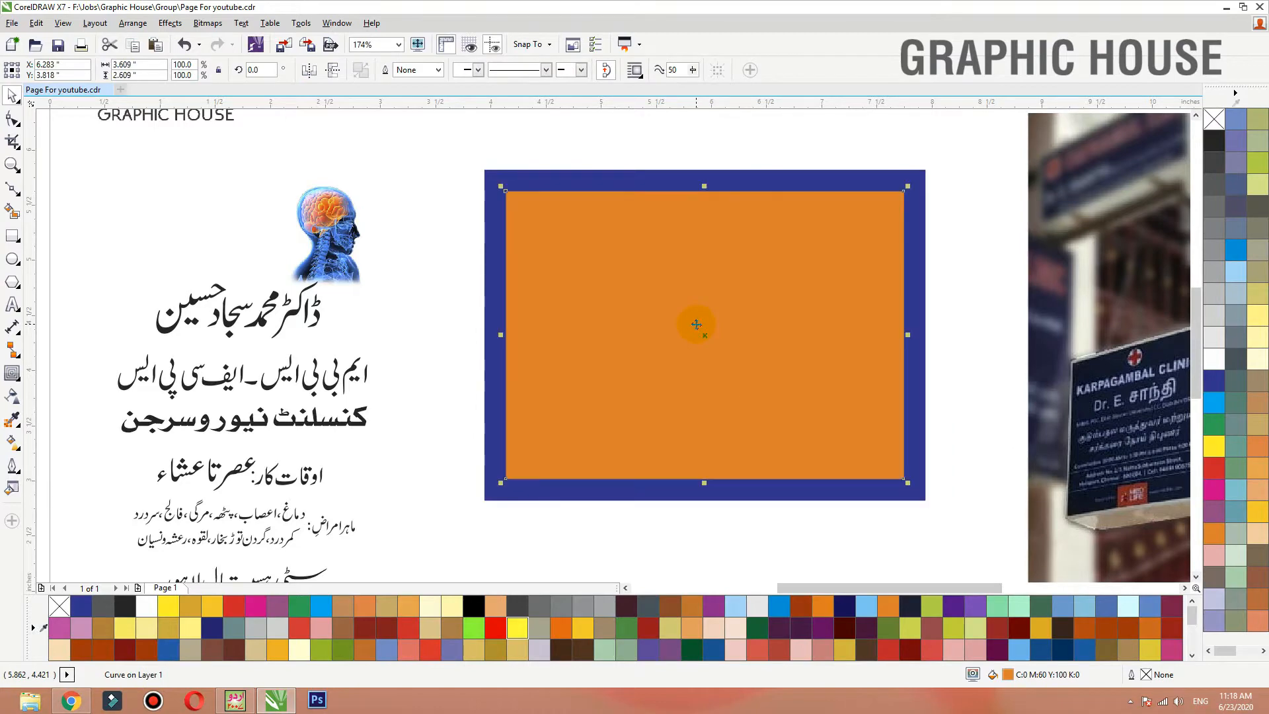
{"action": "right_click", "coordinate": [1213, 359]}
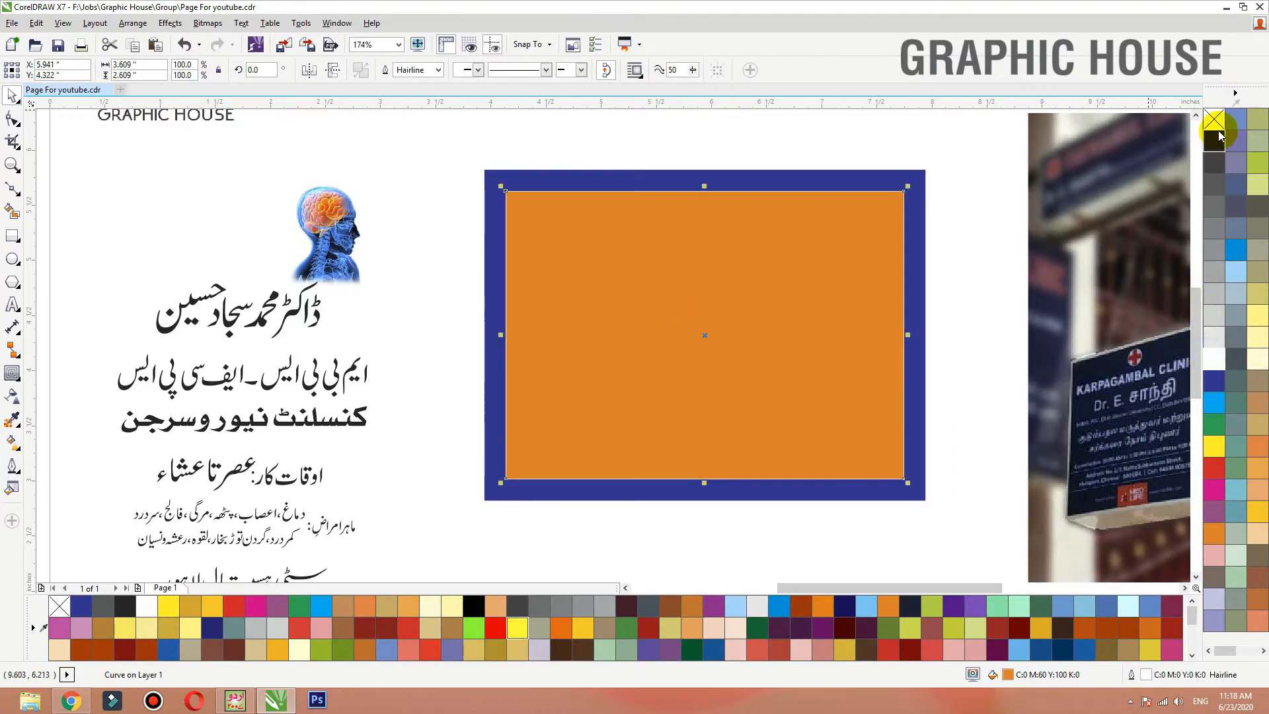
{"action": "left_click", "coordinate": [1215, 121]}
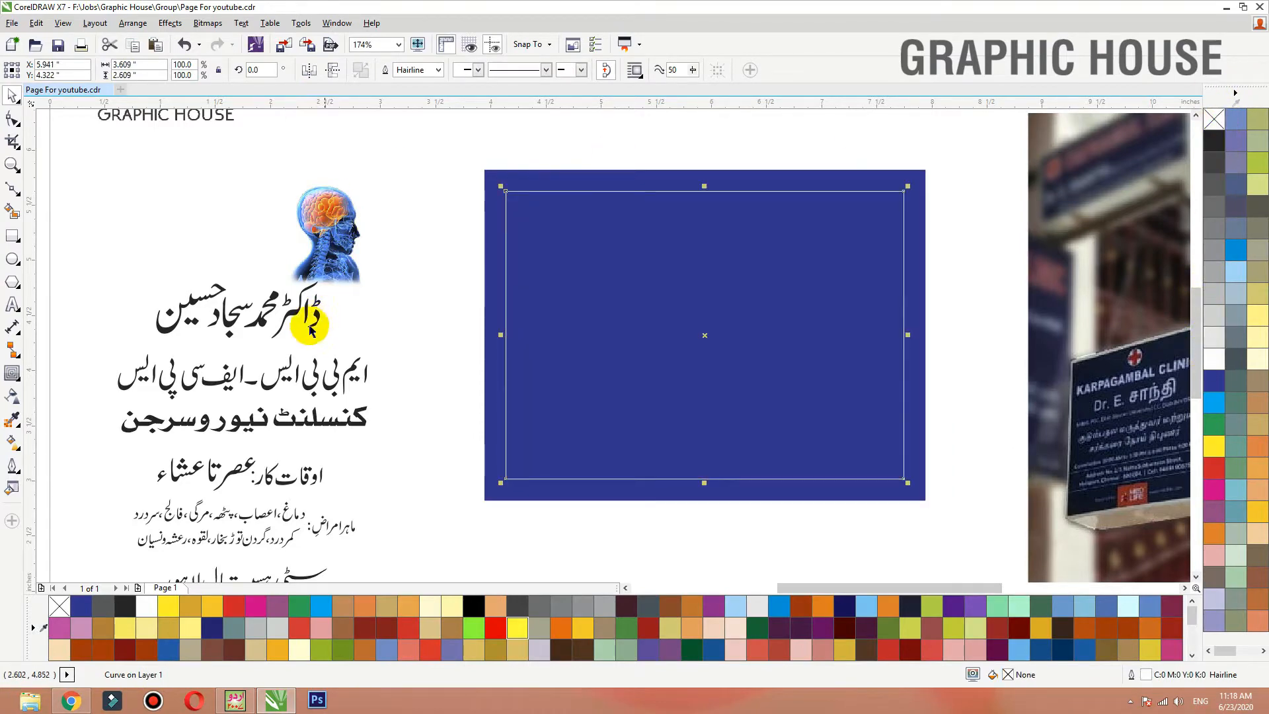
- Move the doctor's name line onto the upper right part of the blue rectangle
{"action": "left_click_drag", "start_coordinate": [288, 322], "coordinate": [771, 297]}
{"action": "key", "text": "ctrl+z"}
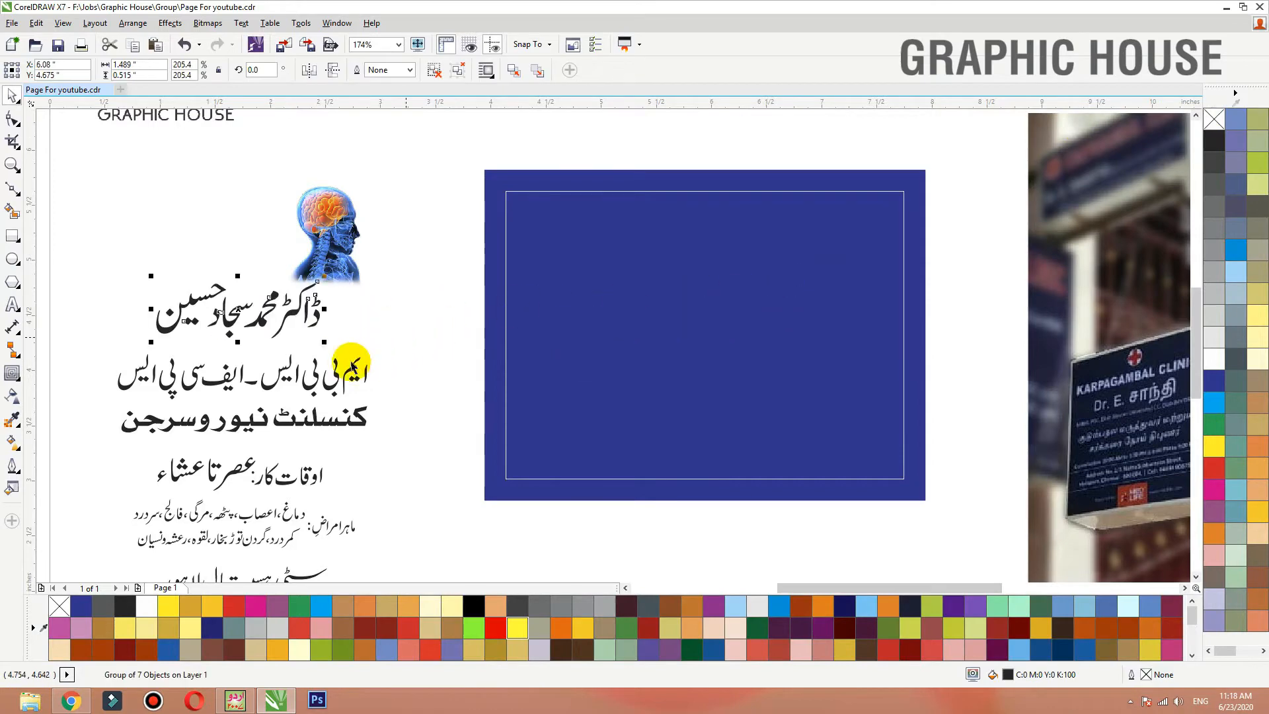
{"action": "scroll", "coordinate": [429, 277], "scroll_direction": "down", "scroll_amount": 2}
{"action": "left_click_drag", "start_coordinate": [431, 266], "coordinate": [260, 442]}
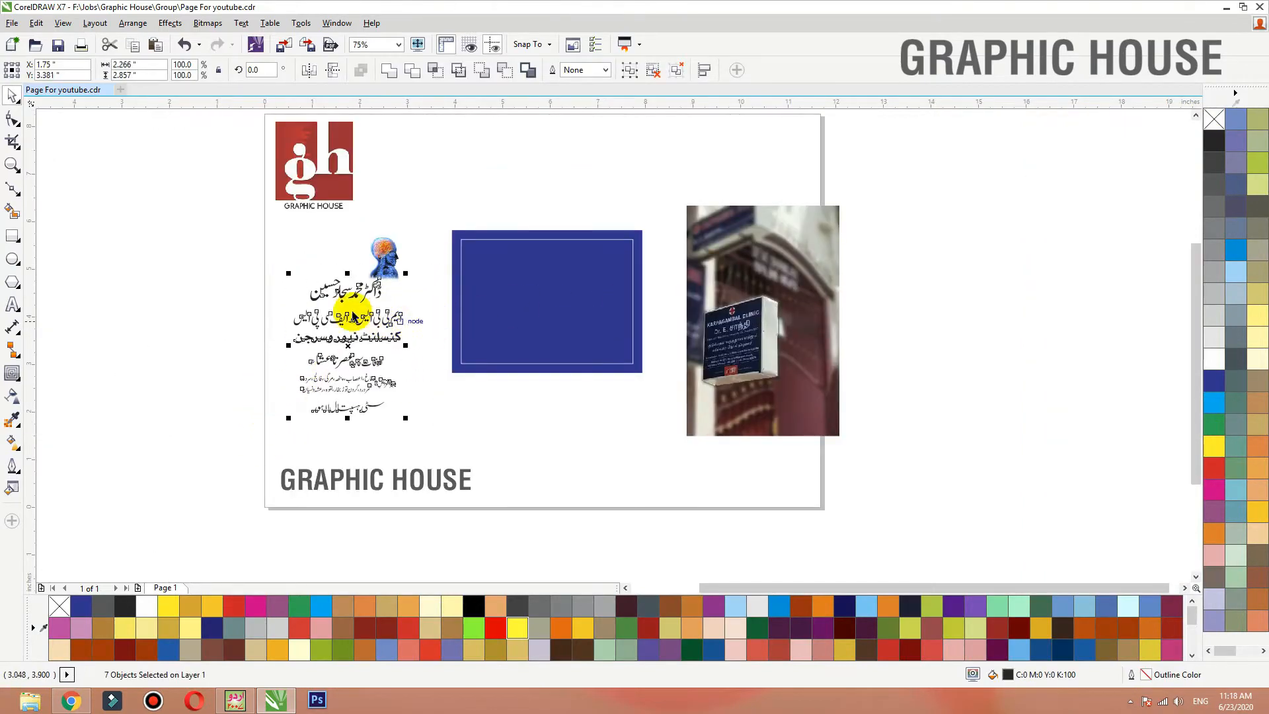
{"action": "left_click", "coordinate": [294, 268]}
{"action": "left_click_drag", "start_coordinate": [357, 296], "coordinate": [599, 275]}
{"action": "left_click", "coordinate": [620, 204]}
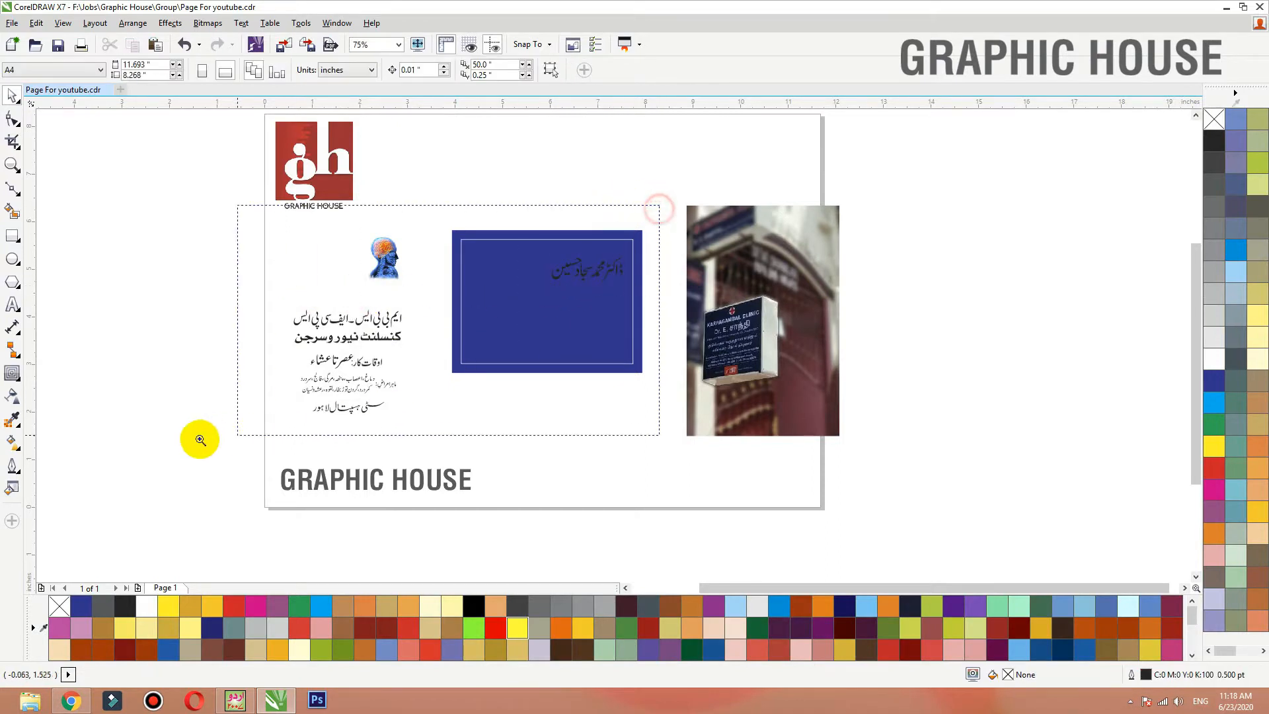
- Move the remaining text lines over to the blue rectangle and place the brain picture in the frame's upper-left corner
{"action": "scroll", "coordinate": [238, 304], "scroll_direction": "up", "scroll_amount": 2}
{"action": "left_click_drag", "start_coordinate": [481, 350], "coordinate": [952, 276]}
{"action": "left_click_drag", "start_coordinate": [487, 360], "coordinate": [894, 310]}
{"action": "left_click_drag", "start_coordinate": [255, 377], "coordinate": [634, 565]}
{"action": "left_click_drag", "start_coordinate": [466, 476], "coordinate": [914, 413]}
{"action": "left_click_drag", "start_coordinate": [534, 214], "coordinate": [719, 224]}
{"action": "left_click_drag", "start_coordinate": [746, 180], "coordinate": [745, 182]}
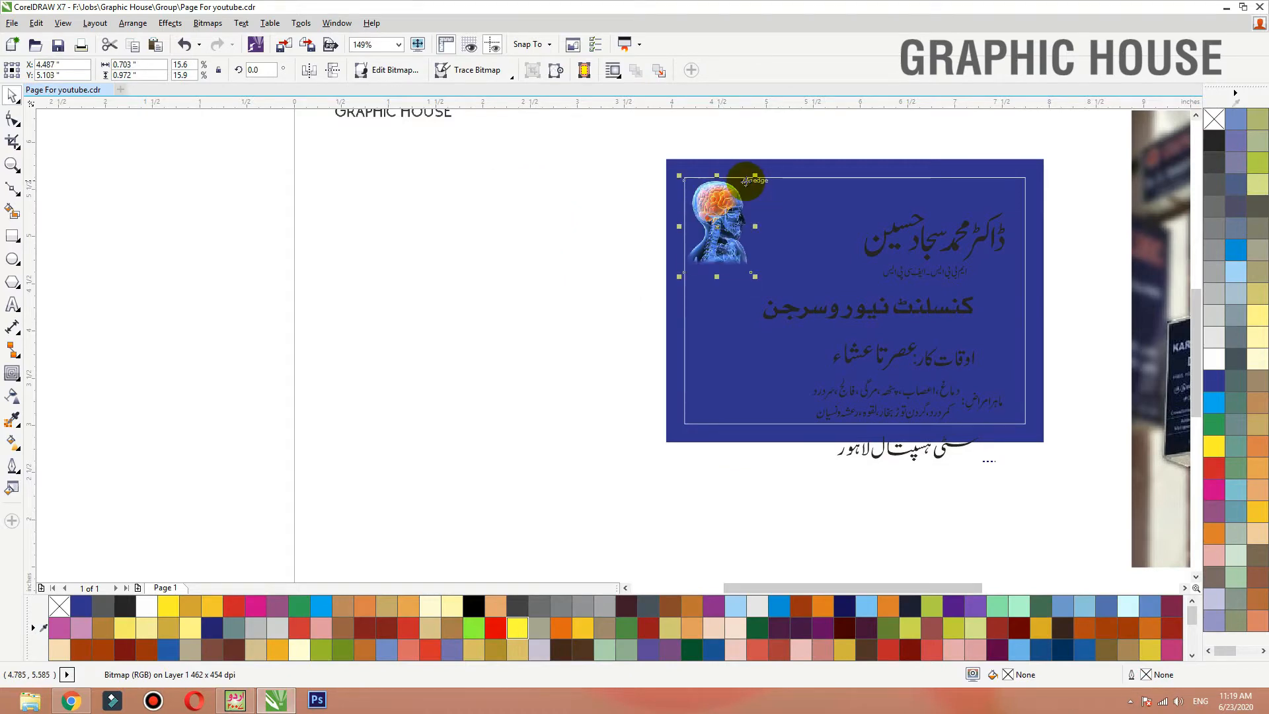
- Enlarge the doctor's name to about 2.59 inches wide, filling the space beside the brain picture
{"action": "left_click", "coordinate": [777, 165]}
{"action": "key", "text": "shift+F2"}
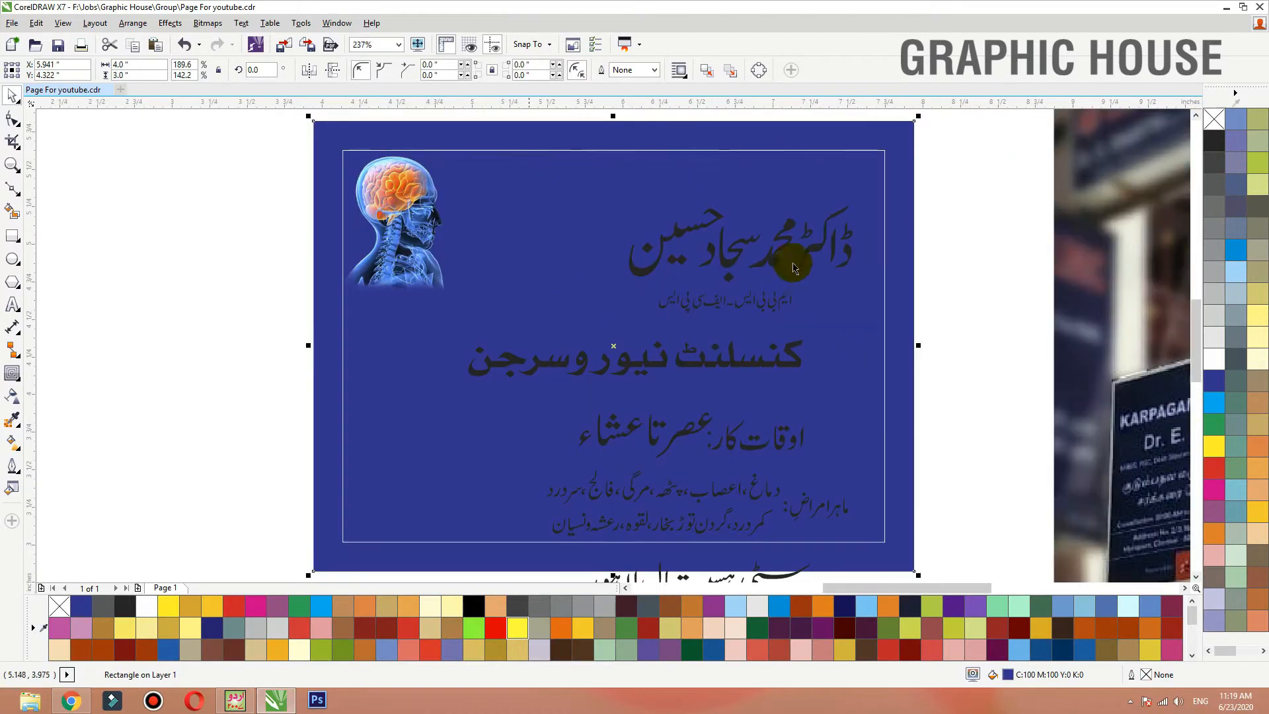
{"action": "left_click", "coordinate": [697, 356]}
{"action": "left_click", "coordinate": [731, 273]}
{"action": "left_click_drag", "start_coordinate": [730, 272], "coordinate": [584, 288]}
{"action": "left_click_drag", "start_coordinate": [710, 217], "coordinate": [858, 183]}
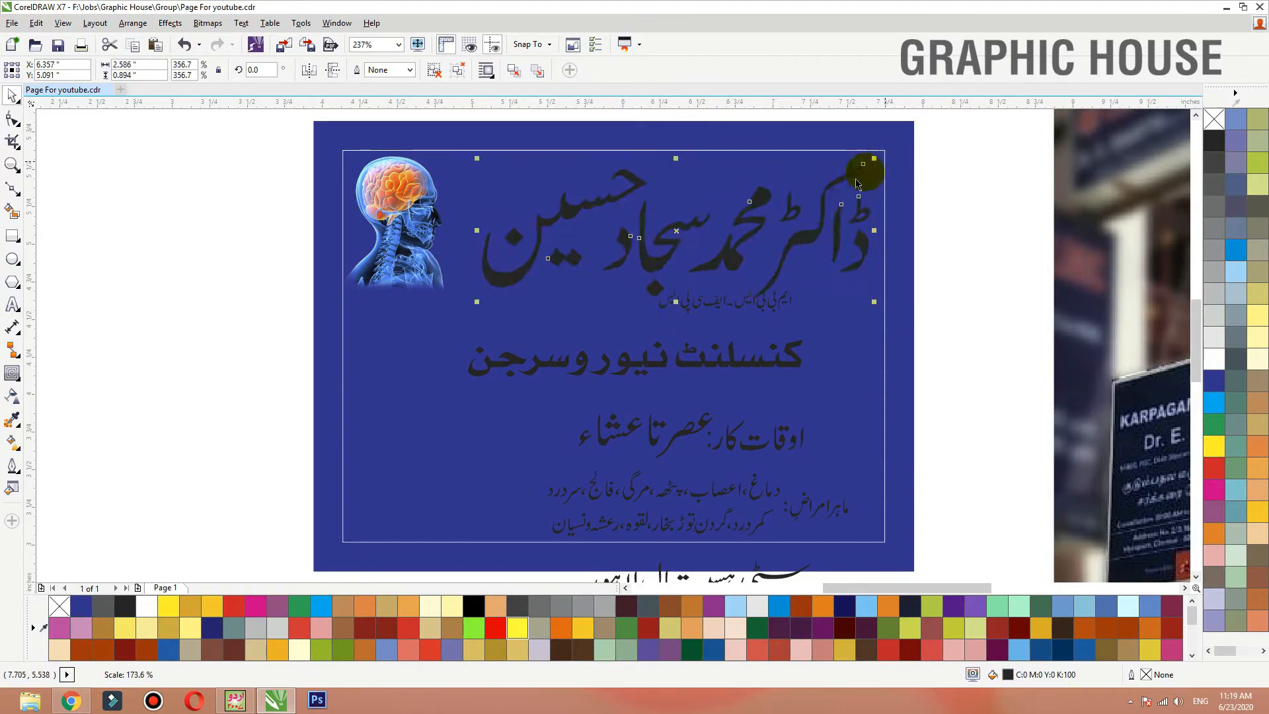
- Shift the consultant line down and enlarge the qualifications line to about 1.54 inches wide beneath the name
{"action": "left_click", "coordinate": [765, 364]}
{"action": "key", "text": "Down"}
{"action": "key", "text": "Down"}
{"action": "mouse_move", "coordinate": [737, 307]}
{"action": "left_mouse_down"}
{"action": "mouse_move", "coordinate": [567, 336]}
{"action": "mouse_move", "coordinate": [721, 289]}
{"action": "left_mouse_up"}
- Fill the doctor's name with white and the qualifications line with yellow
{"action": "left_click", "coordinate": [646, 288], "text": "shift"}
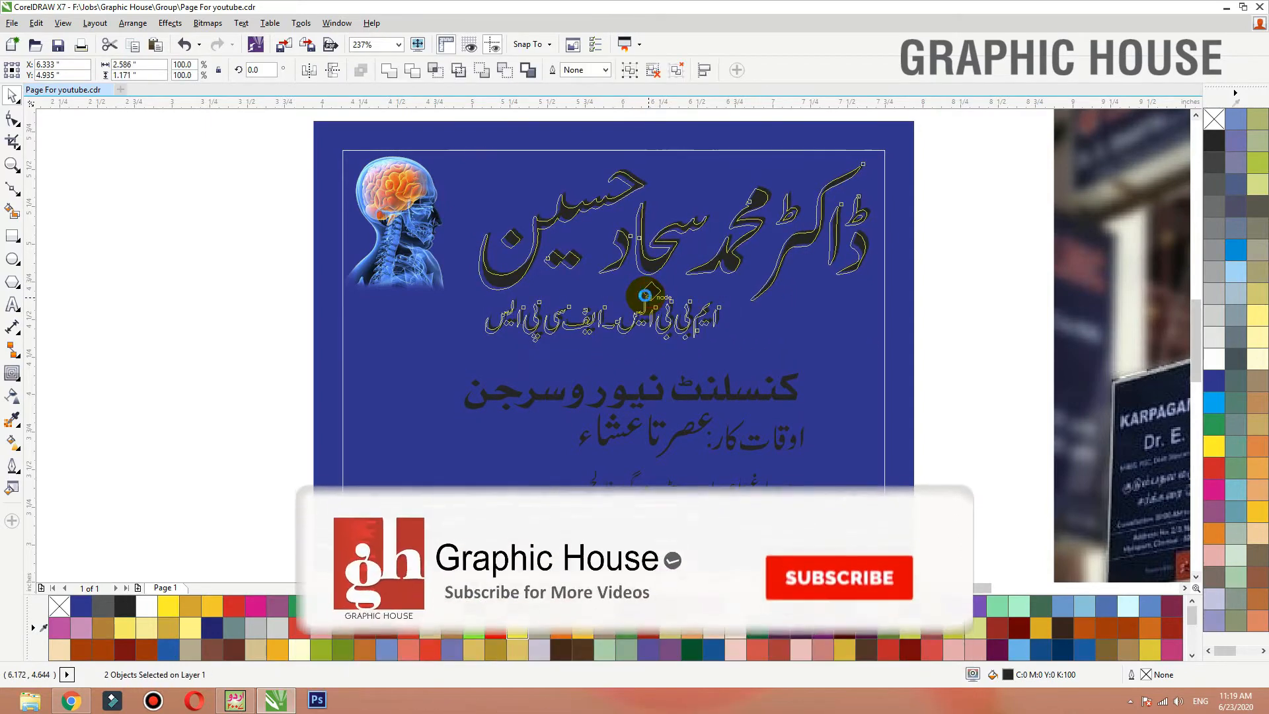
{"action": "left_click", "coordinate": [1214, 359]}
{"action": "left_click", "coordinate": [954, 292]}
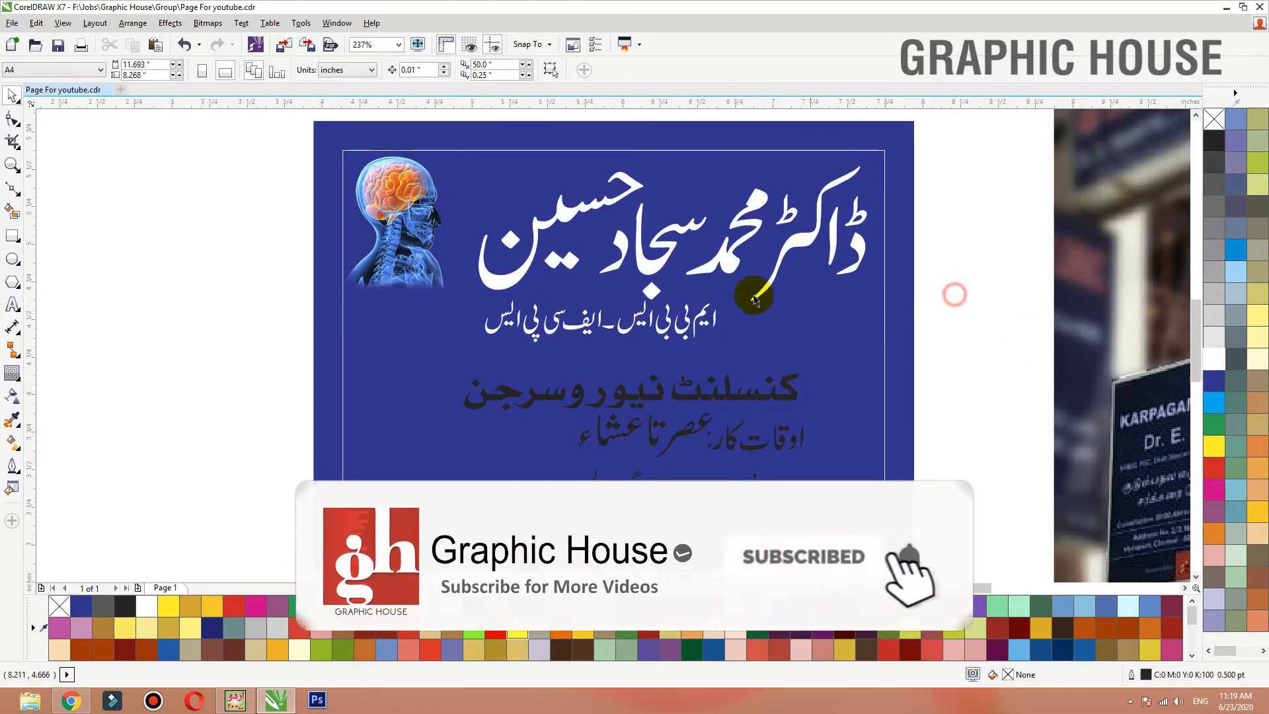
{"action": "left_click", "coordinate": [696, 327]}
{"action": "left_click", "coordinate": [1215, 445]}
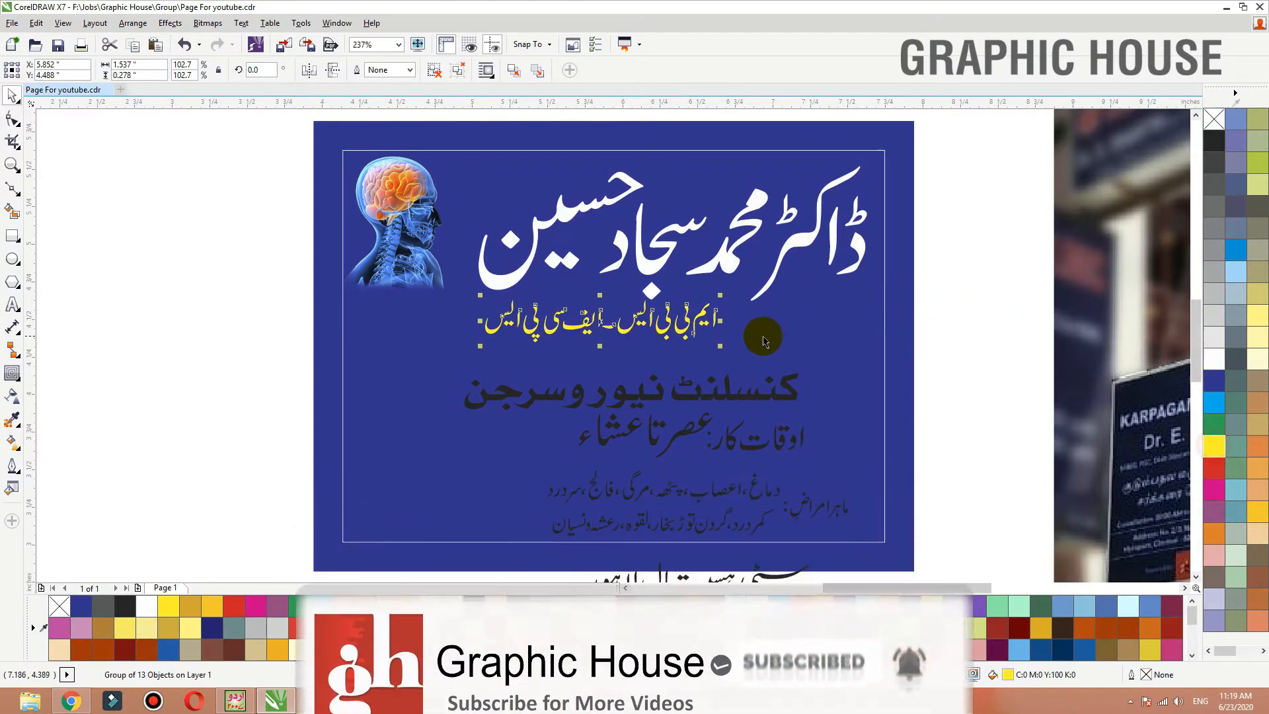
- Move the consultant line slightly up, closer to the qualifications line
{"action": "left_click", "coordinate": [650, 395]}
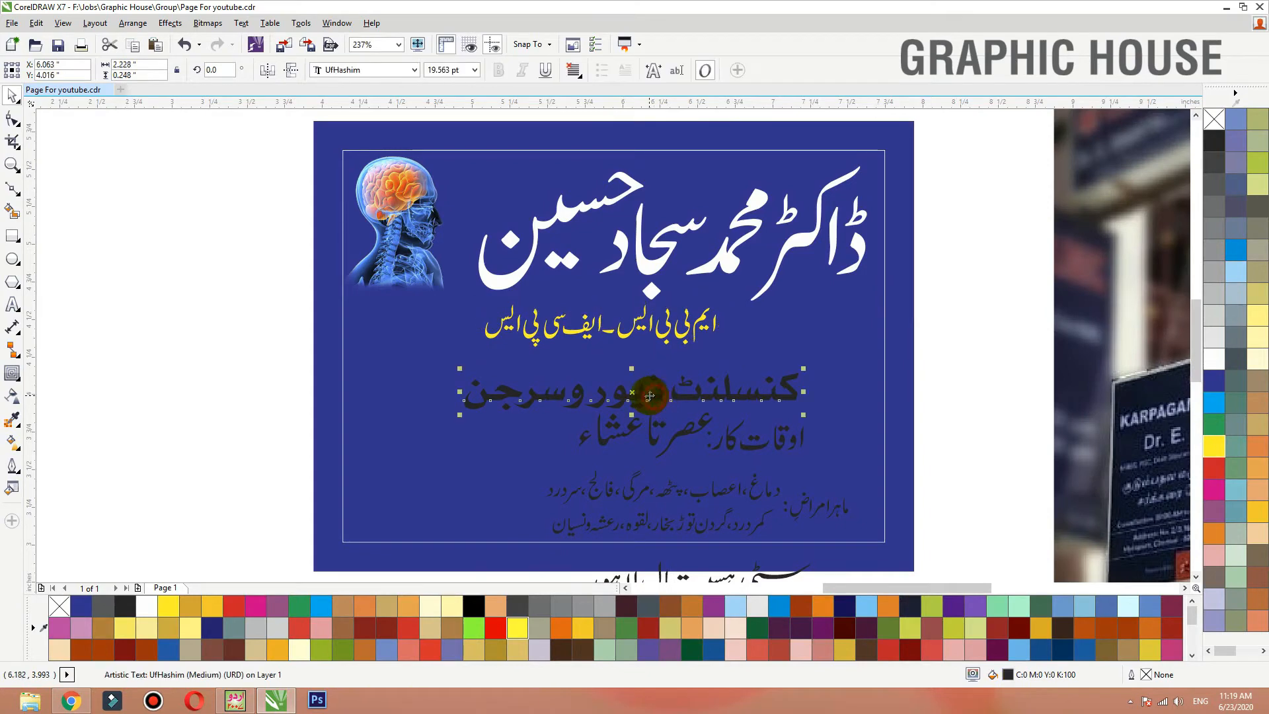
{"action": "left_click_drag", "start_coordinate": [644, 389], "coordinate": [644, 384]}
{"action": "key", "text": "F3"}
{"action": "key", "text": "F2"}
{"action": "left_click_drag", "start_coordinate": [939, 311], "coordinate": [430, 471]}
- Draw a red bar about 3.21 by 0.32 inches with 0.16 inch rounded corners and a white outline over the consultant line
{"action": "left_click", "coordinate": [12, 232]}
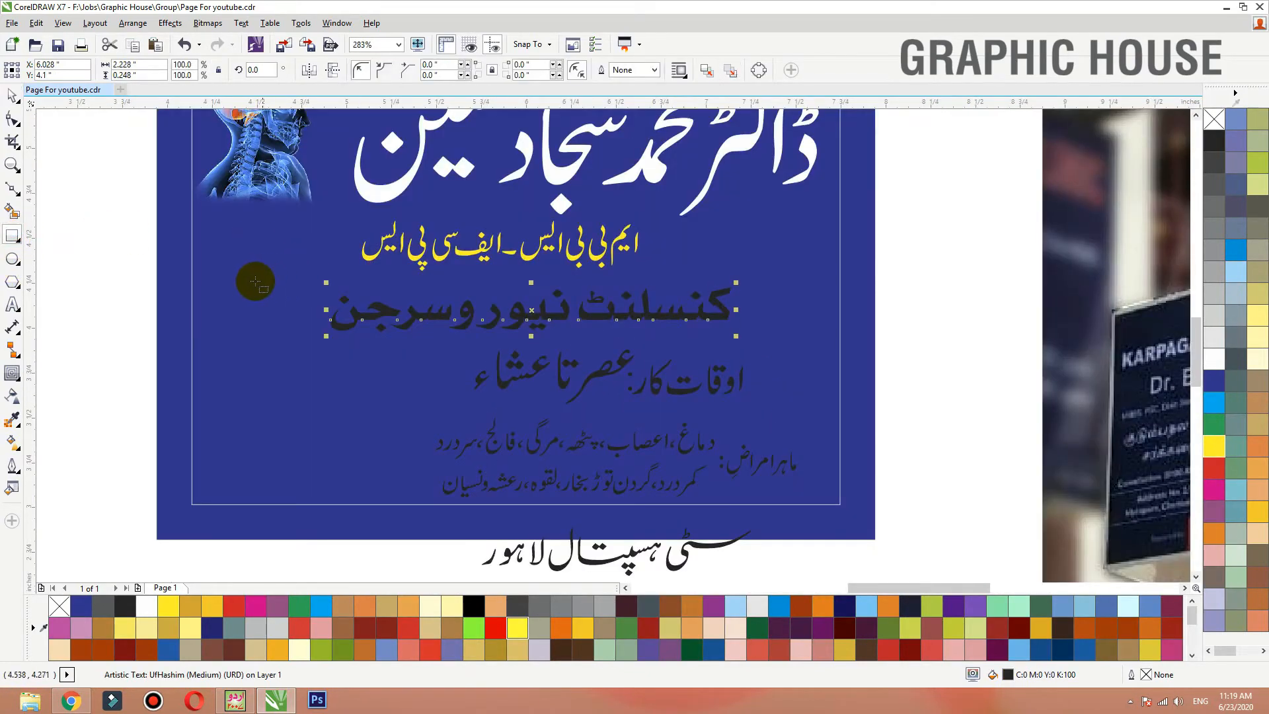
{"action": "left_click_drag", "start_coordinate": [243, 281], "coordinate": [782, 334]}
{"action": "key", "text": "F10"}
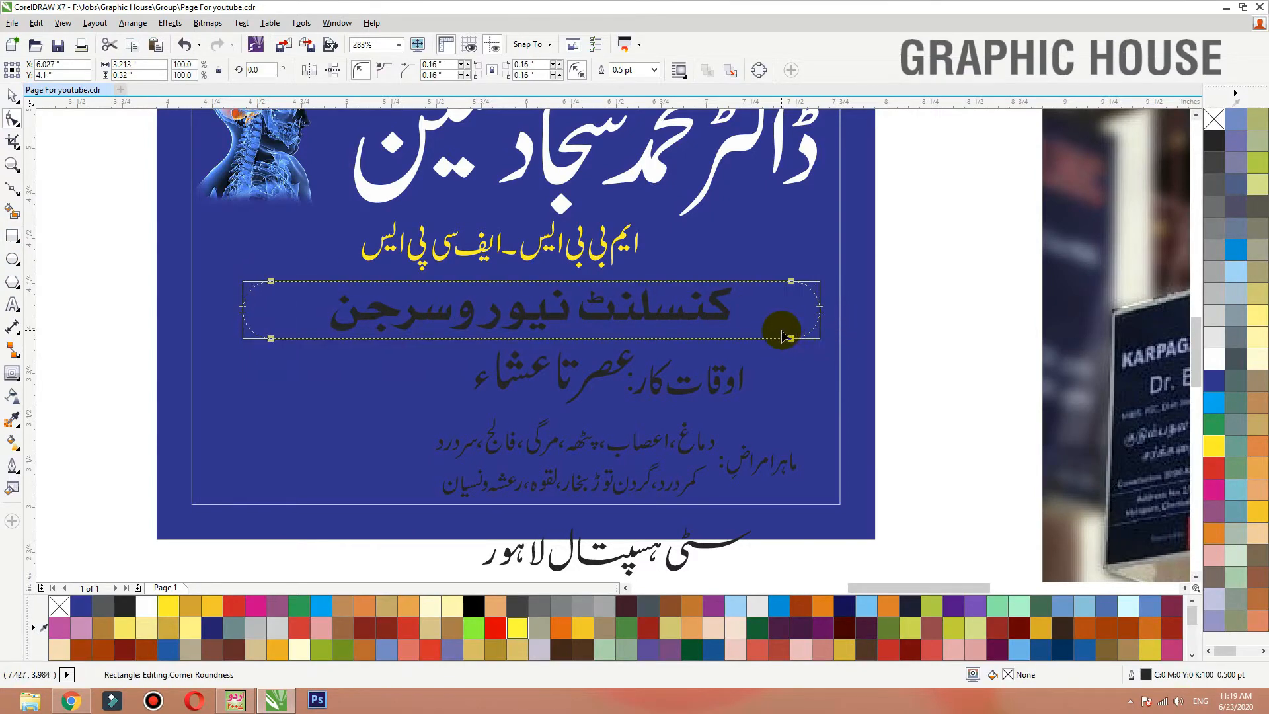
{"action": "key", "text": "space"}
{"action": "left_click", "coordinate": [1215, 469]}
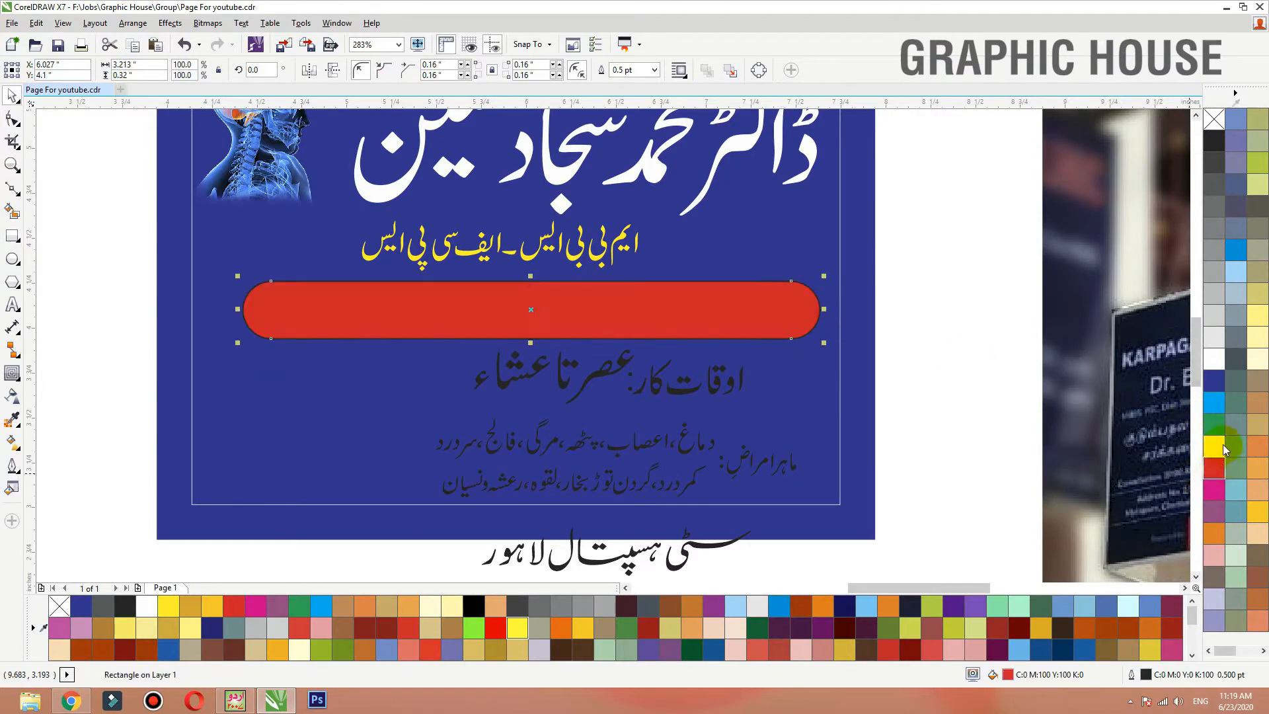
{"action": "right_click", "coordinate": [1216, 358]}
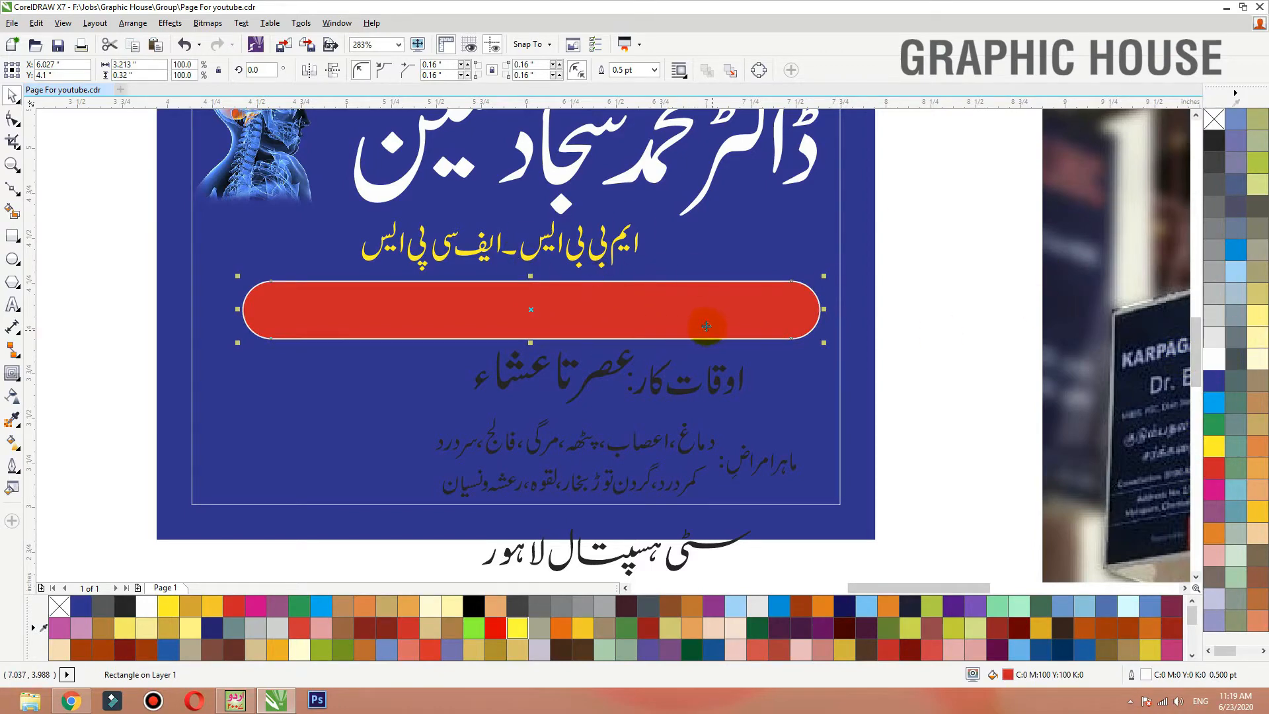
- Set the red bar's outline to 1.5 pt and bring the consultant line in front of it, filled white
{"action": "left_click", "coordinate": [654, 69]}
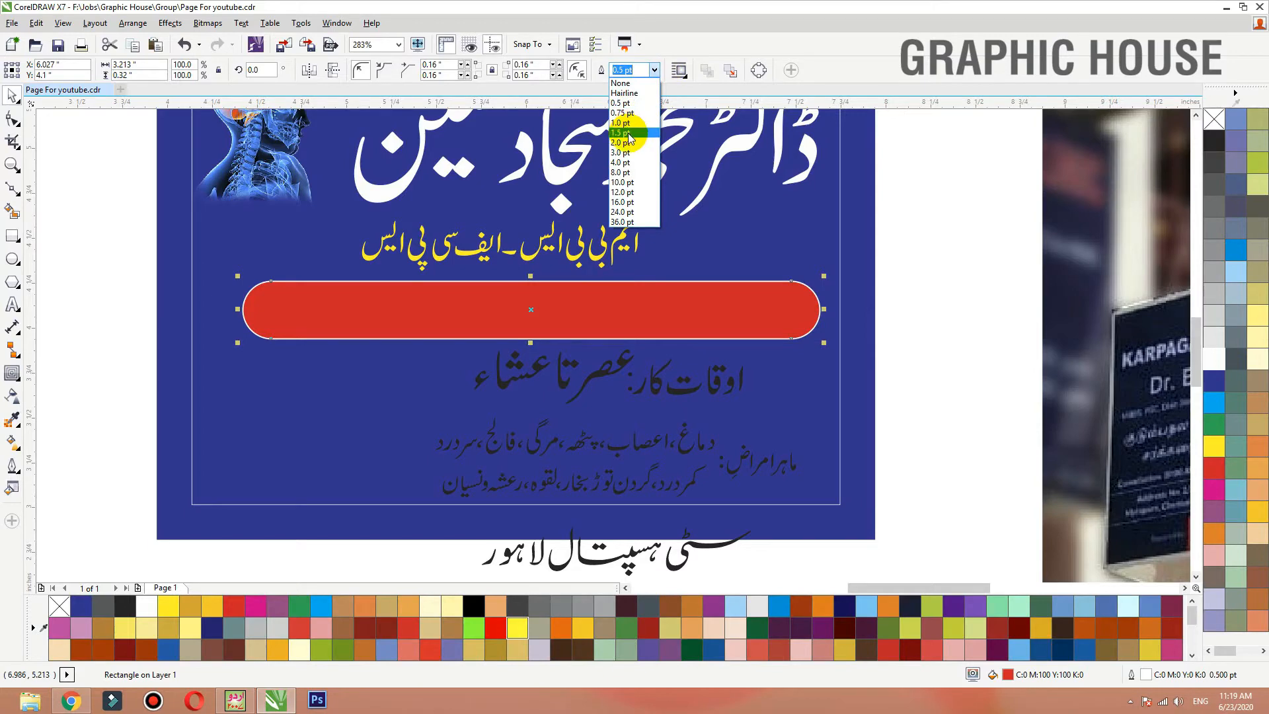
{"action": "left_click", "coordinate": [629, 134]}
{"action": "left_click_drag", "start_coordinate": [956, 243], "coordinate": [256, 364]}
{"action": "key", "text": "shift+Page_Up"}
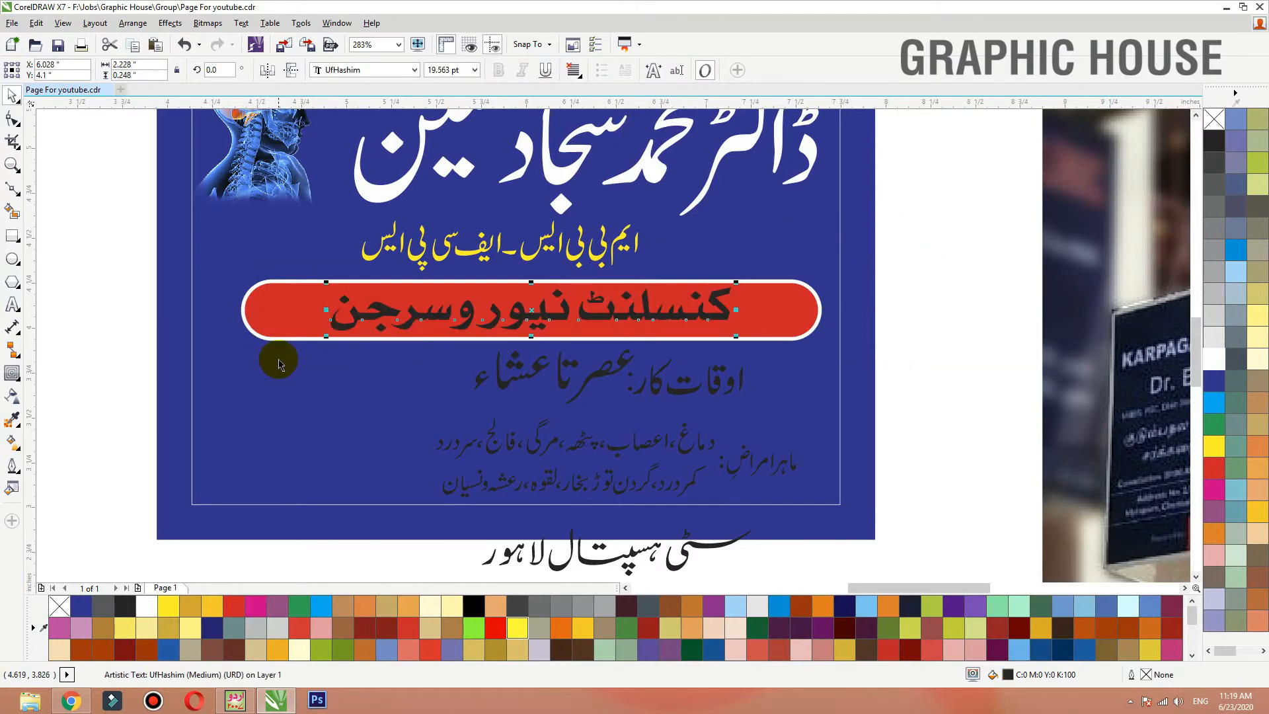
{"action": "left_click", "coordinate": [1215, 361]}
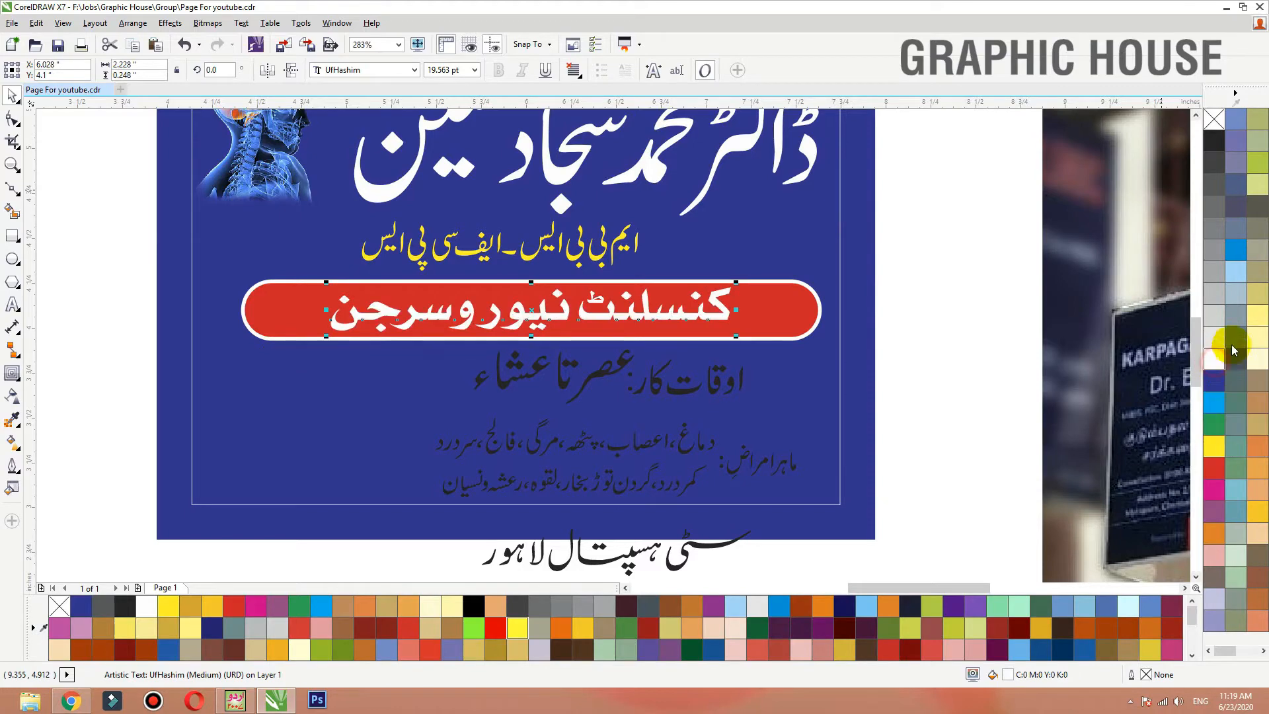
- Nudge the consultant line with its red bar slightly up, and resize the bar to about 2.93 by 0.36 inches
{"action": "left_click", "coordinate": [756, 320], "text": "shift"}
{"action": "key", "text": "Up"}
{"action": "left_click", "coordinate": [946, 307]}
{"action": "left_click", "coordinate": [825, 307]}
{"action": "key", "text": "F2"}
{"action": "left_click_drag", "start_coordinate": [735, 264], "coordinate": [364, 344]}
{"action": "left_click_drag", "start_coordinate": [558, 255], "coordinate": [556, 244]}
{"action": "scroll", "coordinate": [537, 337], "scroll_direction": "down", "scroll_amount": 2}
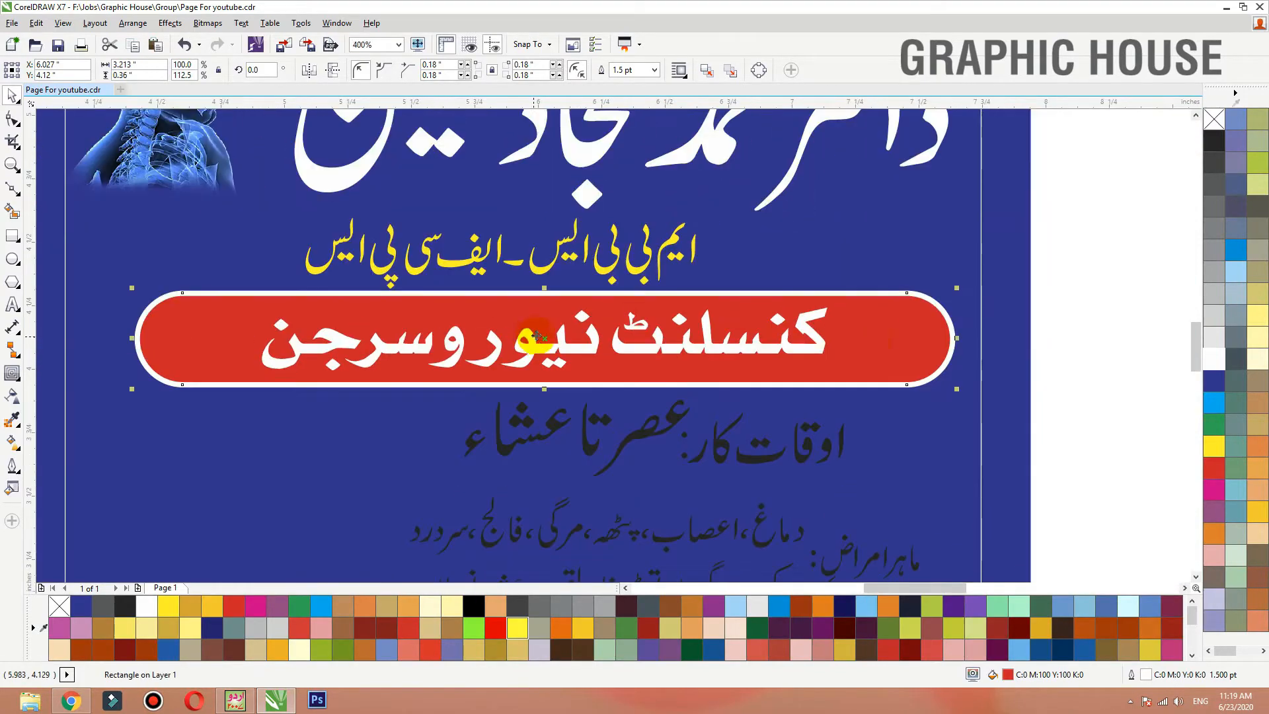
{"action": "left_click", "coordinate": [962, 343], "text": "shift"}
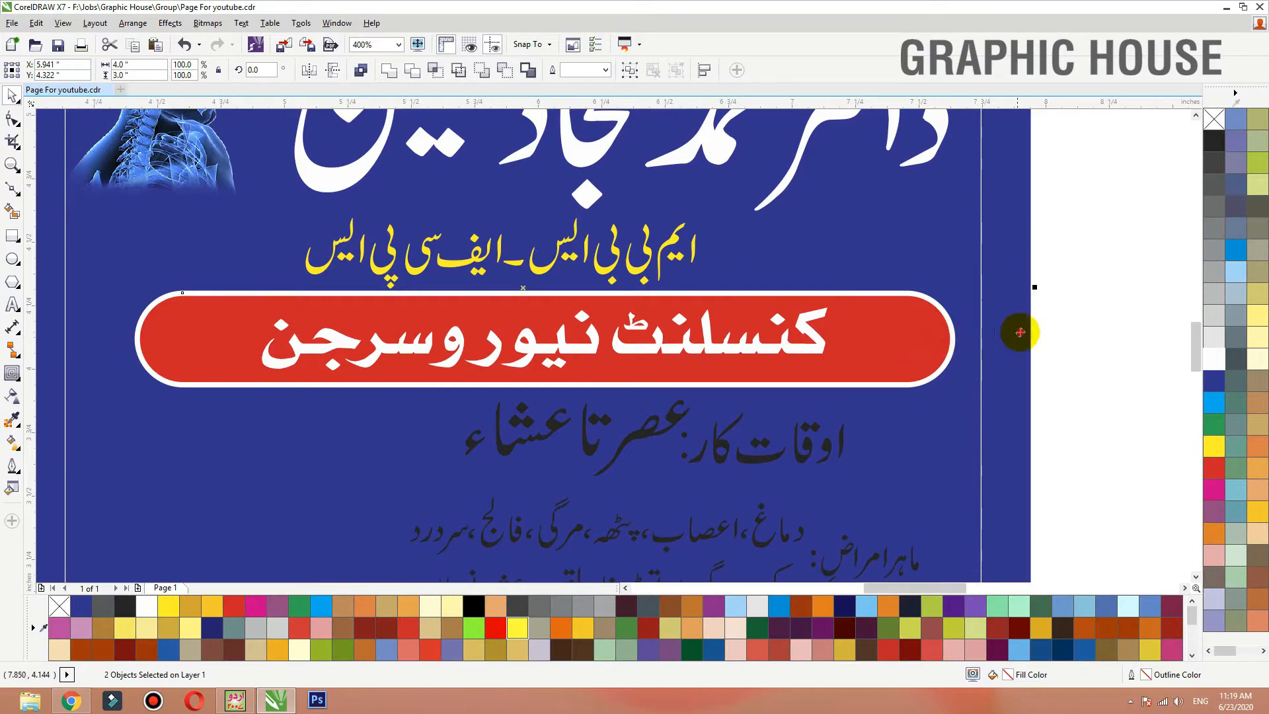
{"action": "left_click", "coordinate": [952, 340]}
{"action": "left_click_drag", "start_coordinate": [952, 340], "coordinate": [918, 340]}
- Centre the red bar and the consultant line horizontally on the blue background
{"action": "left_click", "coordinate": [817, 340], "text": "shift"}
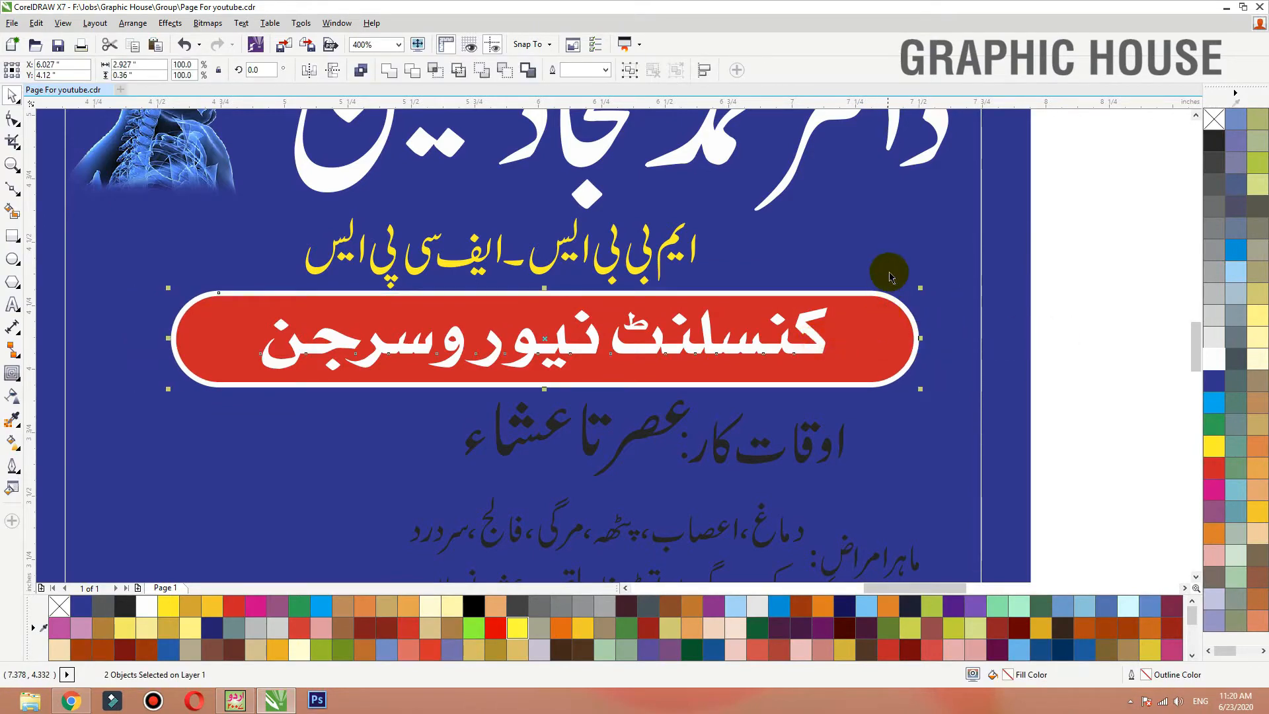
{"action": "left_click", "coordinate": [1025, 264], "text": "shift"}
{"action": "key", "text": "c"}
{"action": "left_click", "coordinate": [1081, 258]}
{"action": "left_click", "coordinate": [783, 338]}
{"action": "left_click", "coordinate": [877, 328]}
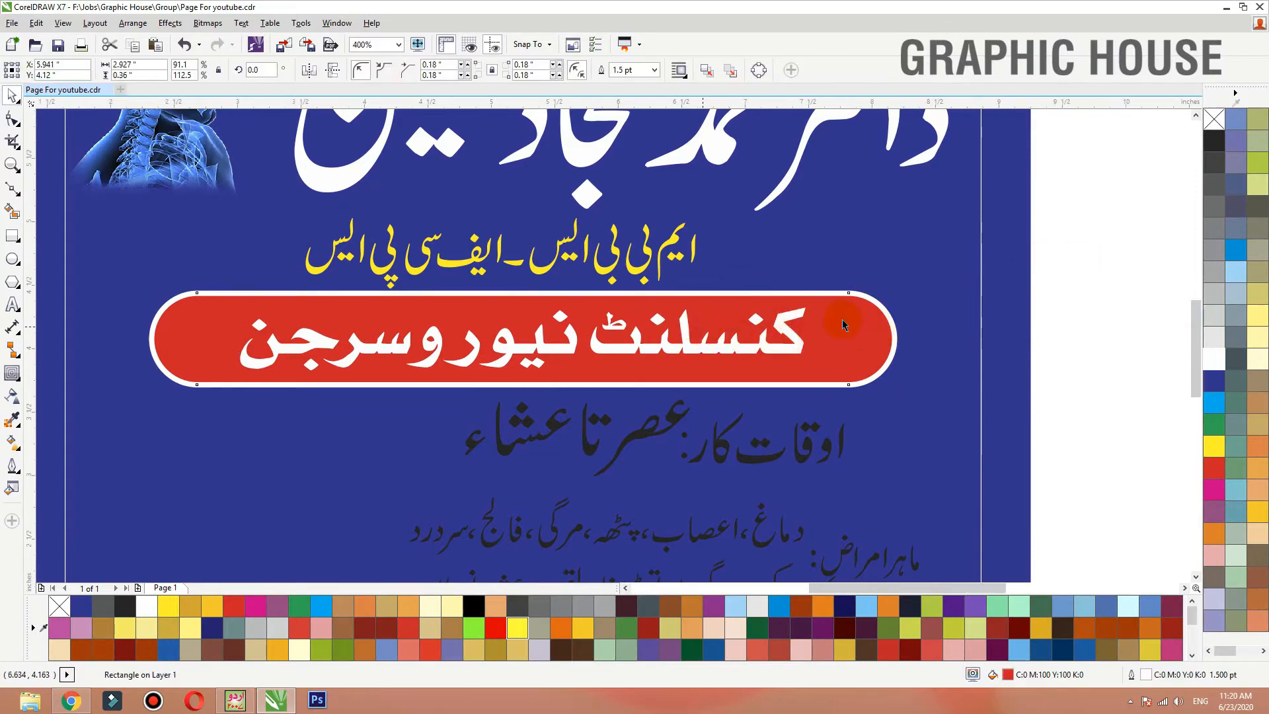
- Move the clinic-hours heading to the lower left of the sign and place the times line directly beneath it
{"action": "scroll", "coordinate": [699, 328], "scroll_direction": "down", "scroll_amount": 1}
{"action": "left_click", "coordinate": [921, 311]}
{"action": "key", "text": "F2"}
{"action": "left_click_drag", "start_coordinate": [920, 271], "coordinate": [262, 540]}
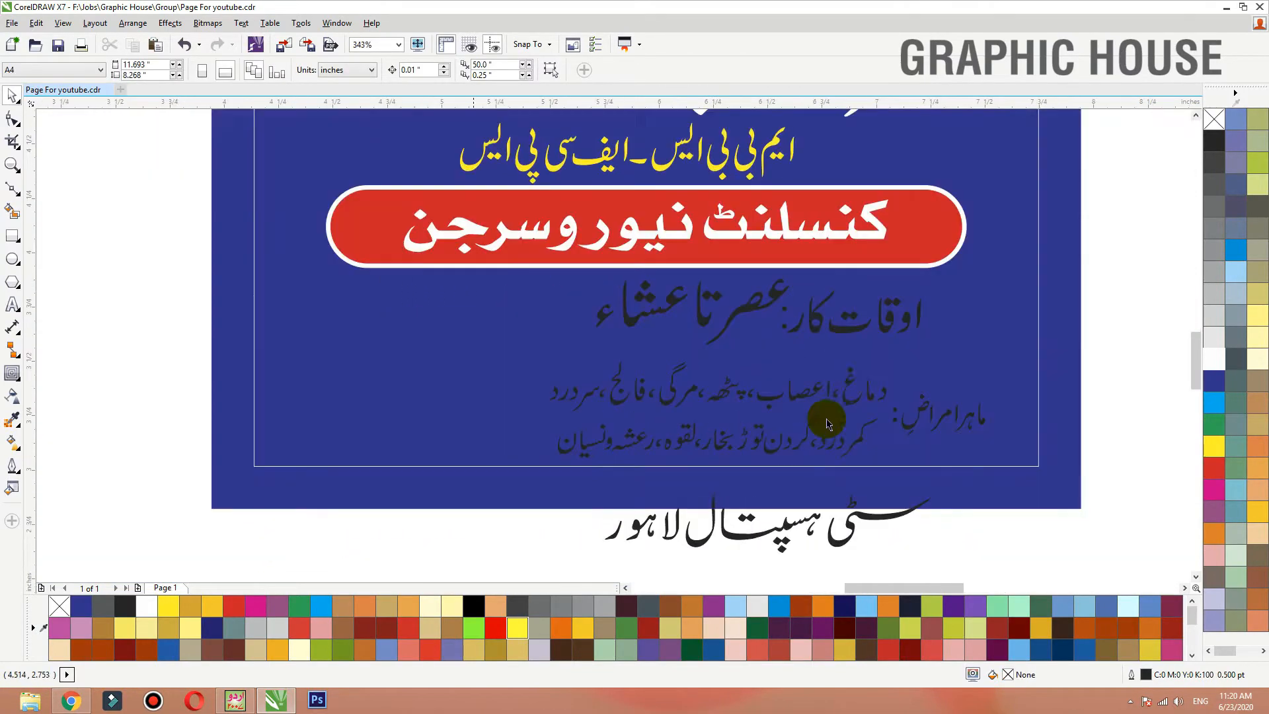
{"action": "left_click_drag", "start_coordinate": [804, 328], "coordinate": [344, 312]}
{"action": "left_click_drag", "start_coordinate": [706, 314], "coordinate": [394, 396]}
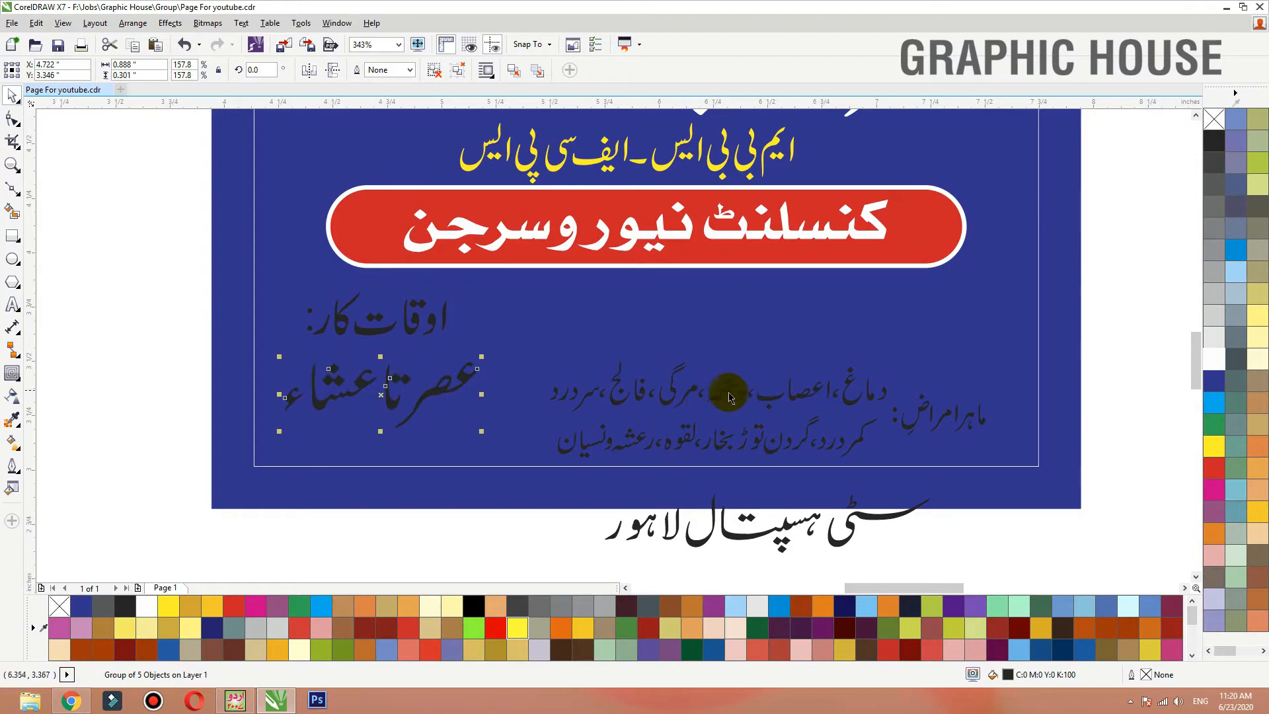
- Move the specialities text up beneath the red bar and bring the hospital line up inside the thin border
{"action": "left_click_drag", "start_coordinate": [727, 379], "coordinate": [727, 314]}
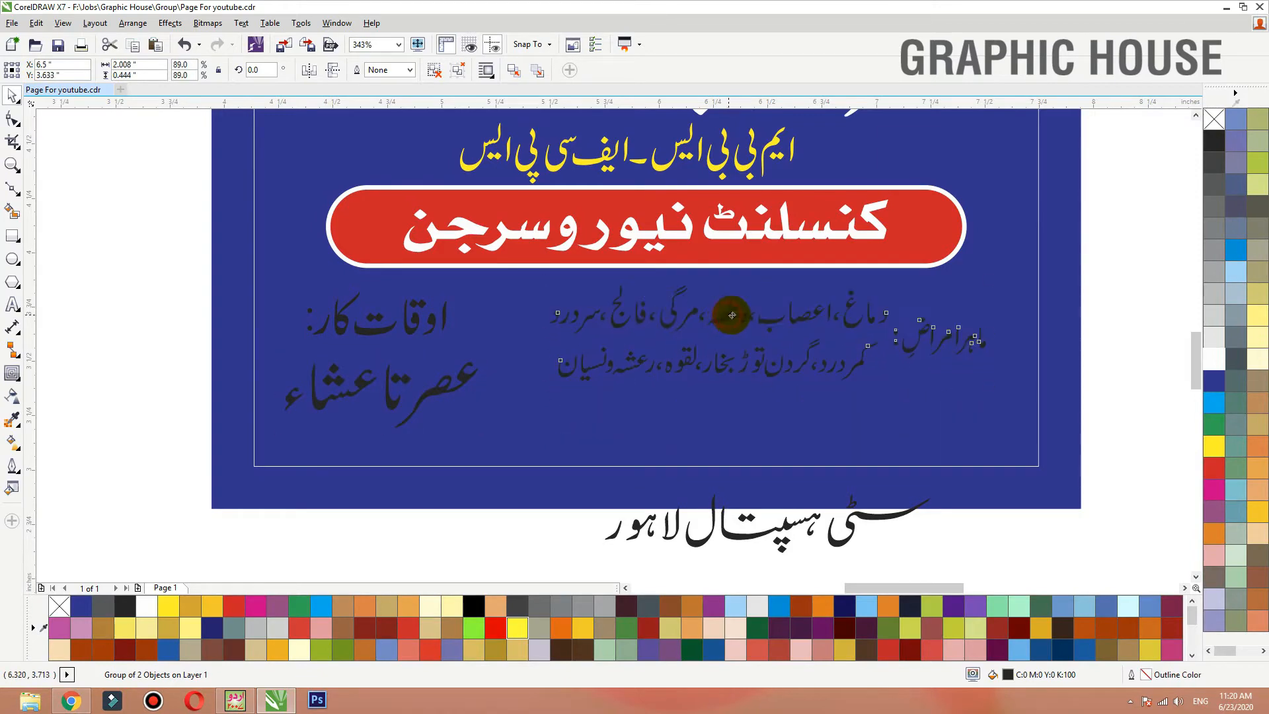
{"action": "left_click_drag", "start_coordinate": [747, 537], "coordinate": [747, 447]}
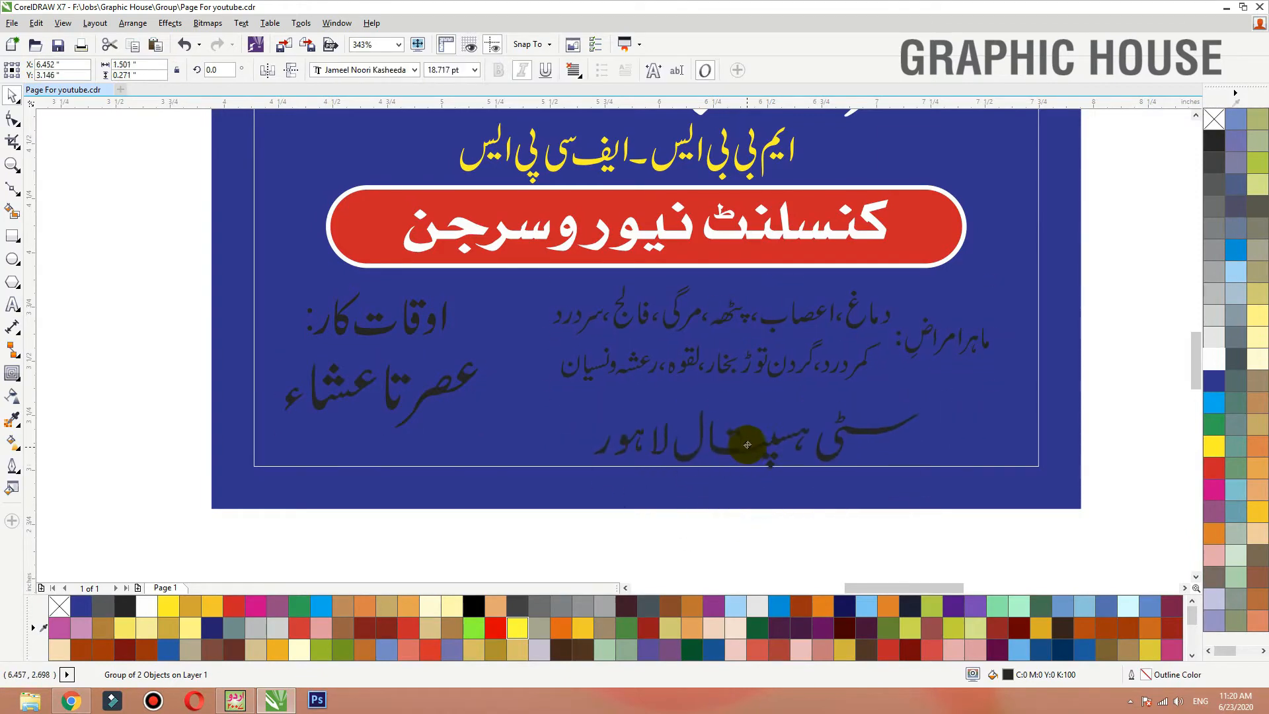
{"action": "scroll", "coordinate": [731, 360], "scroll_direction": "down", "scroll_amount": 2}
{"action": "left_click", "coordinate": [743, 473]}
- Draw a white rectangle about 0.94 by 0.8 inches, without an outline, over the two clinic-hours lines
{"action": "left_click_drag", "start_coordinate": [703, 265], "coordinate": [461, 447]}
{"action": "left_click", "coordinate": [11, 236]}
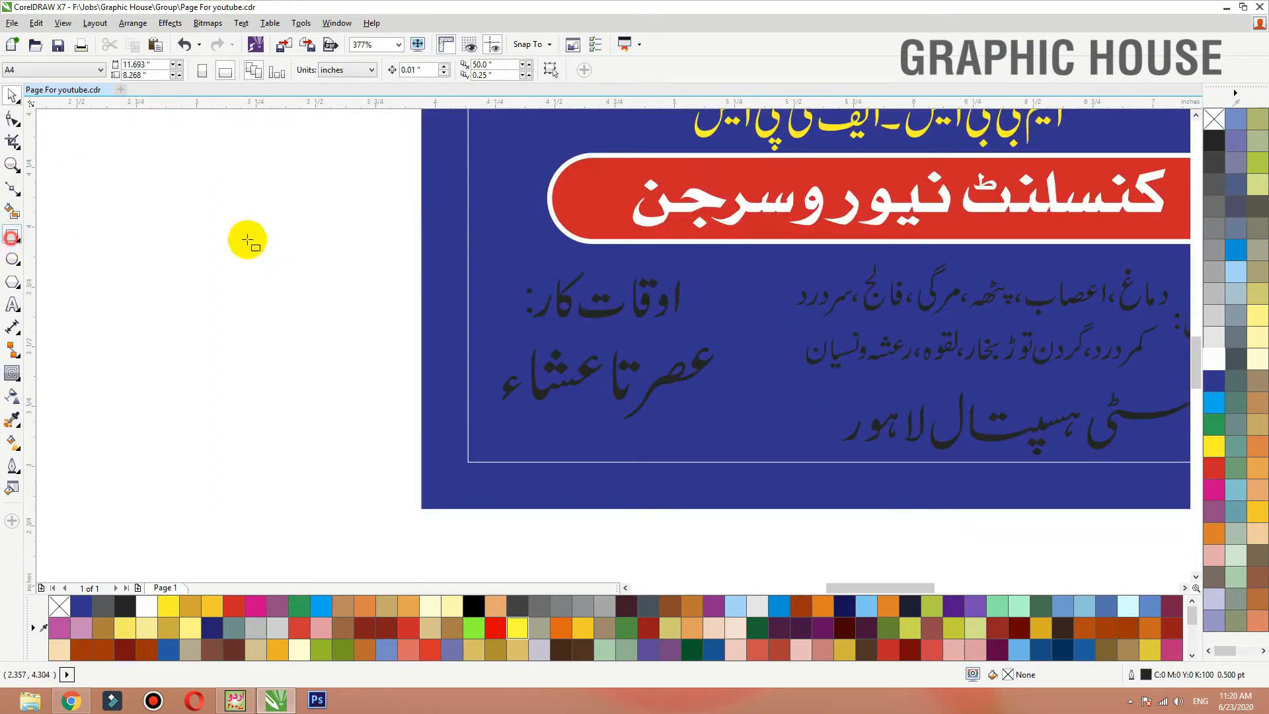
{"action": "left_click_drag", "start_coordinate": [499, 258], "coordinate": [724, 450]}
{"action": "left_click", "coordinate": [1214, 359]}
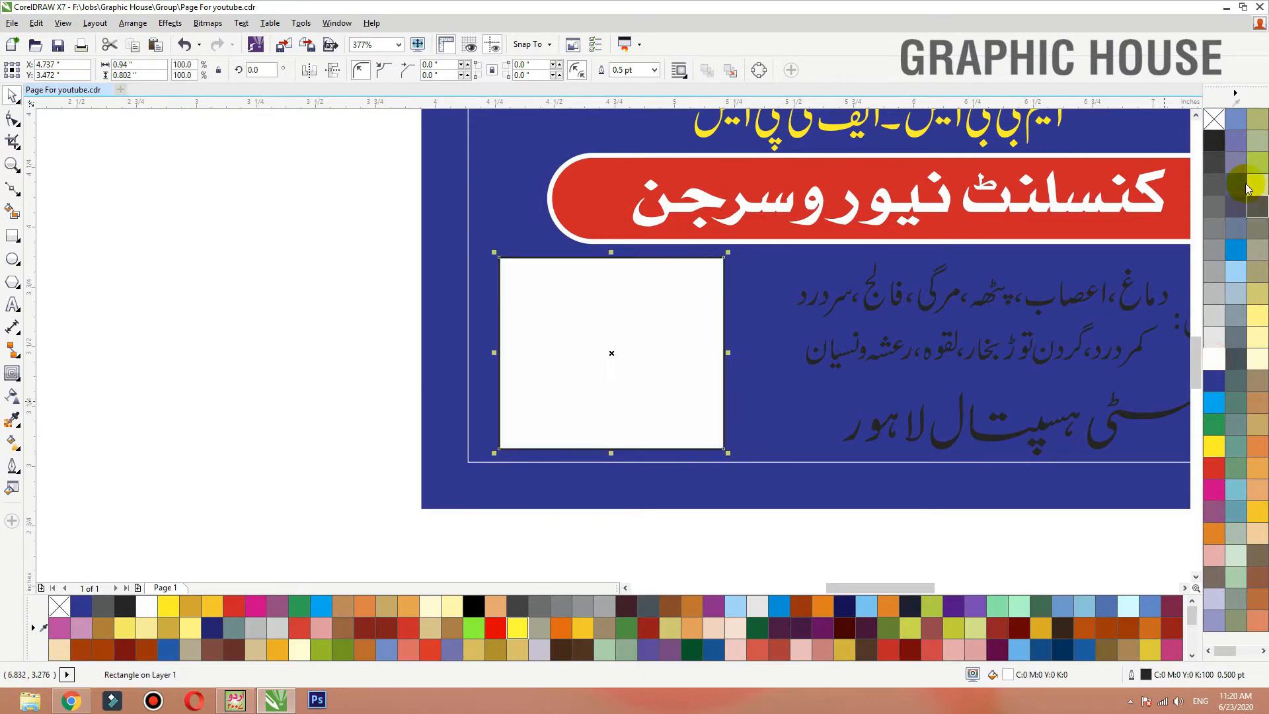
- Bring the times line and the clinic-hours heading to the front of the white rectangle
{"action": "left_click_drag", "start_coordinate": [360, 264], "coordinate": [786, 529]}
{"action": "left_click_drag", "start_coordinate": [429, 328], "coordinate": [363, 271]}
{"action": "key", "text": "shift+Page_Up"}
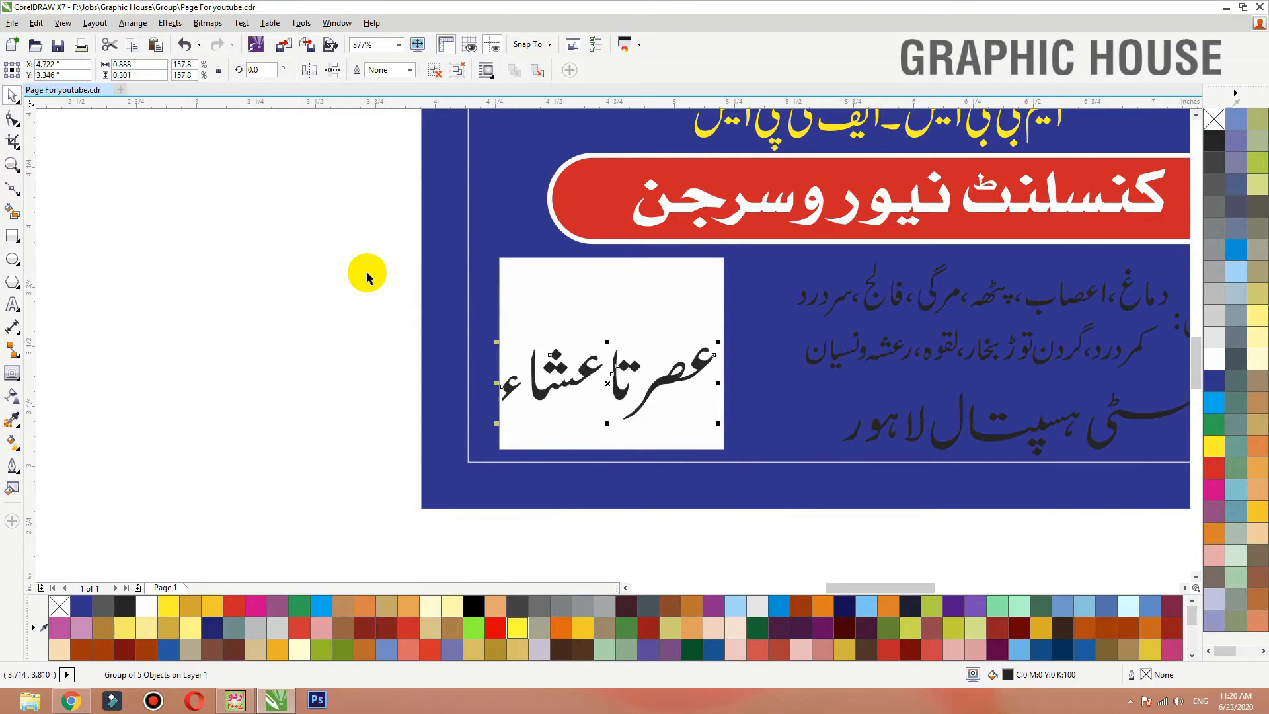
{"action": "left_click_drag", "start_coordinate": [357, 374], "coordinate": [780, 219]}
{"action": "key", "text": "shift+Page_Up"}
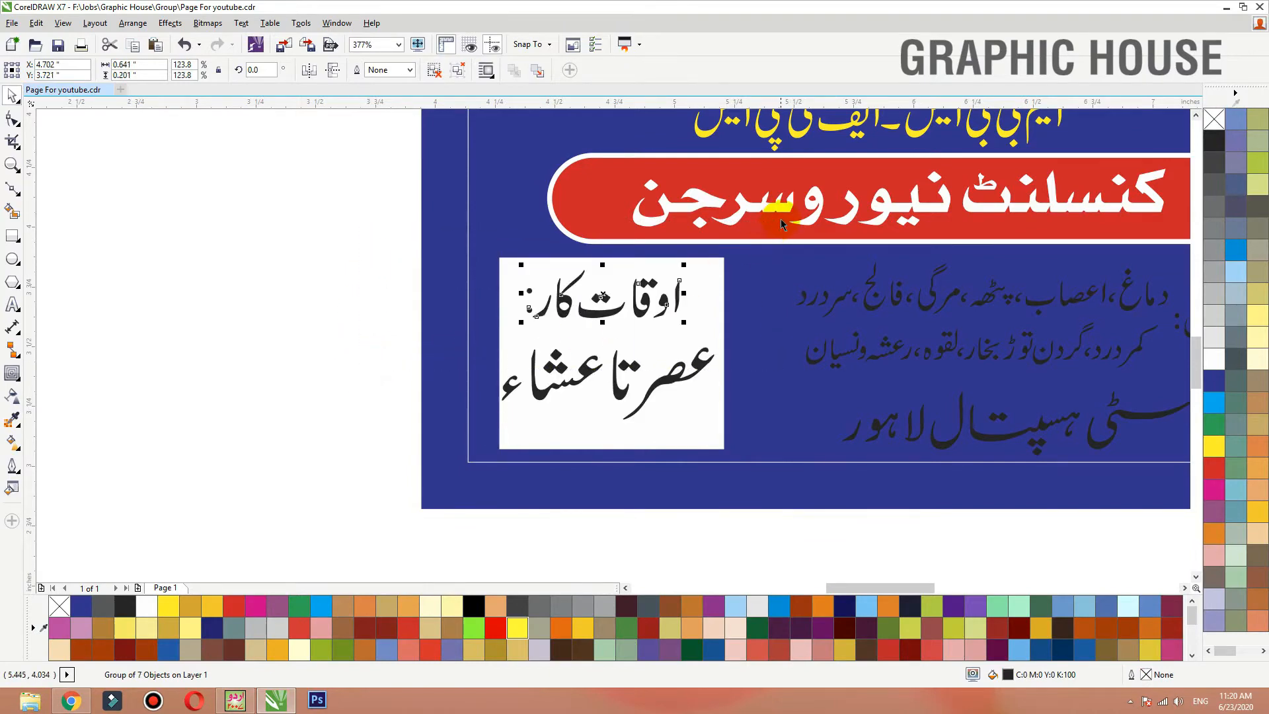
- Centre the clinic-hours heading and the times line horizontally on the white rectangle
{"action": "left_click", "coordinate": [679, 384], "text": "shift"}
{"action": "key", "text": "c"}
{"action": "left_click", "coordinate": [683, 414], "text": "shift"}
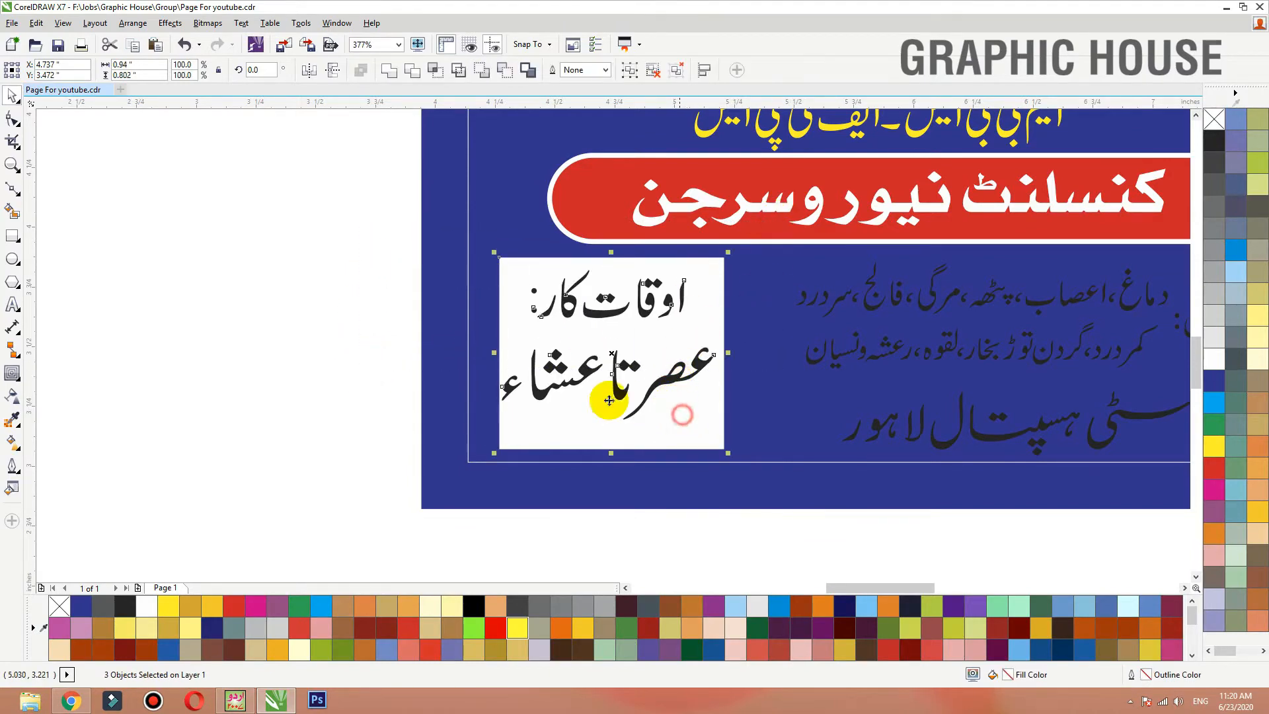
{"action": "key", "text": "c"}
{"action": "left_click", "coordinate": [355, 358]}
- Give the white clinic-hours box a 1 pt cyan outline
{"action": "key", "text": "F2"}
{"action": "left_click_drag", "start_coordinate": [382, 223], "coordinate": [869, 517]}
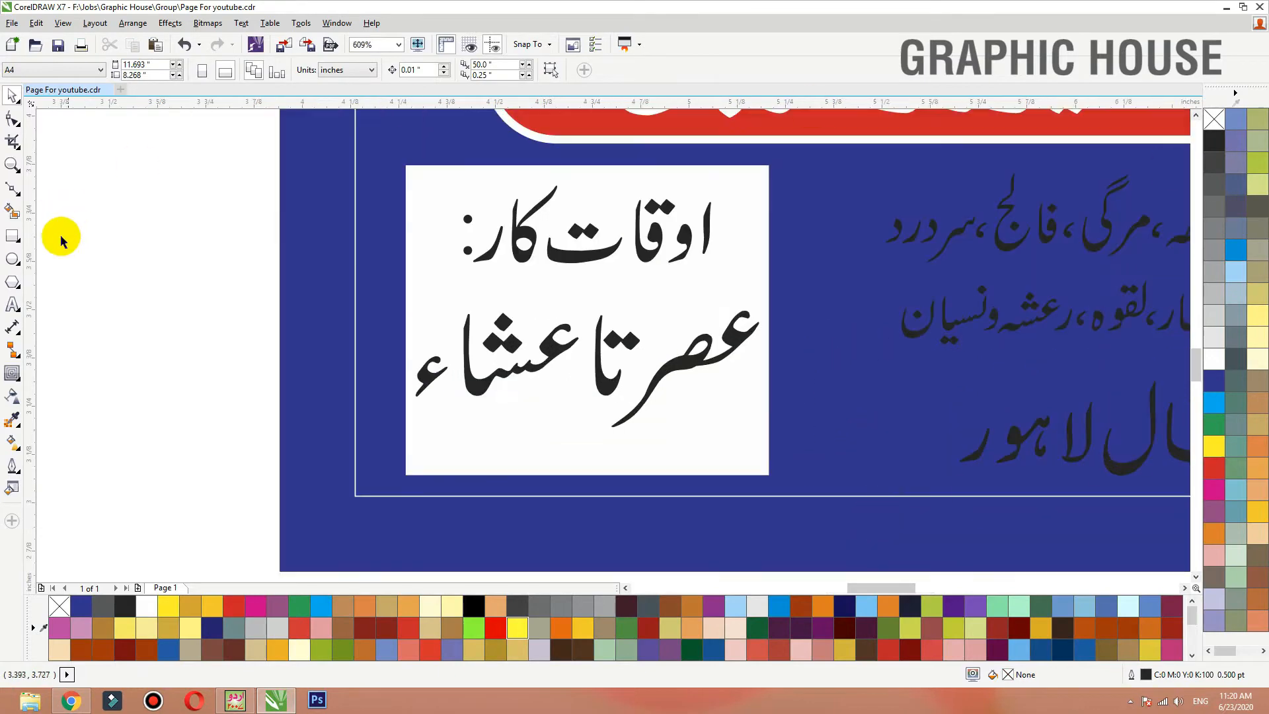
{"action": "left_click", "coordinate": [446, 175]}
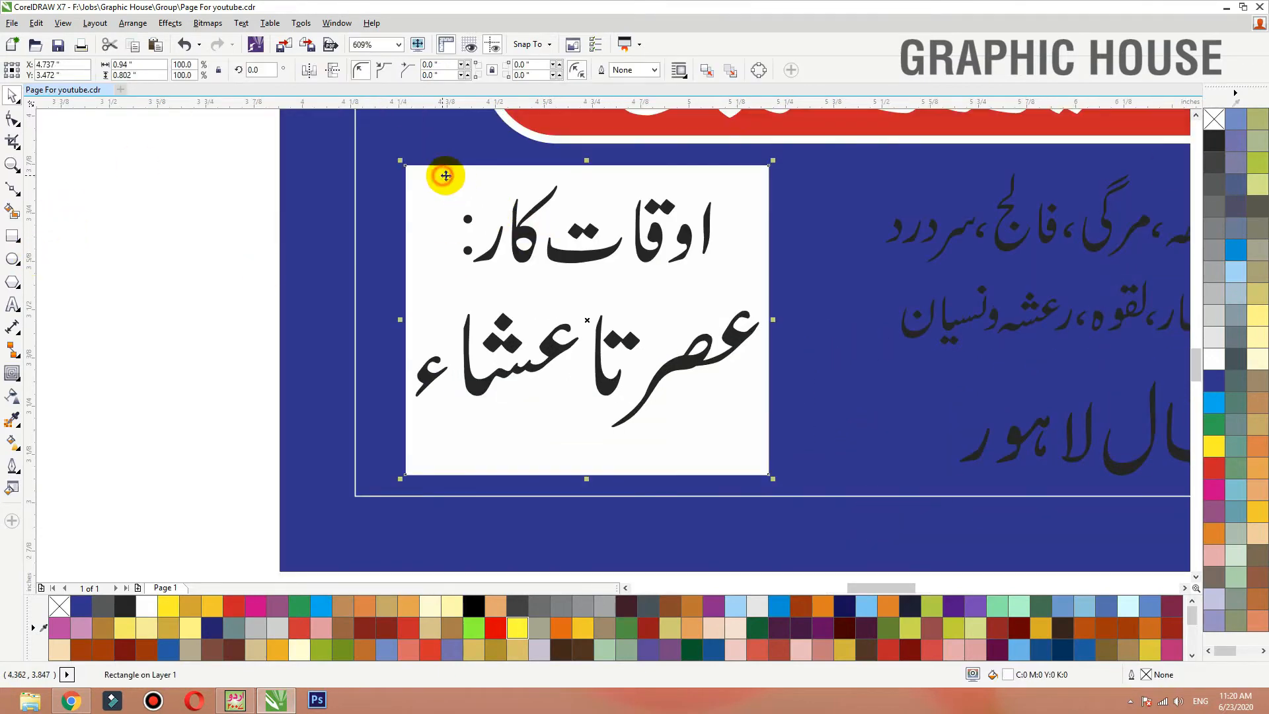
{"action": "left_click", "coordinate": [656, 71]}
{"action": "left_click", "coordinate": [628, 114]}
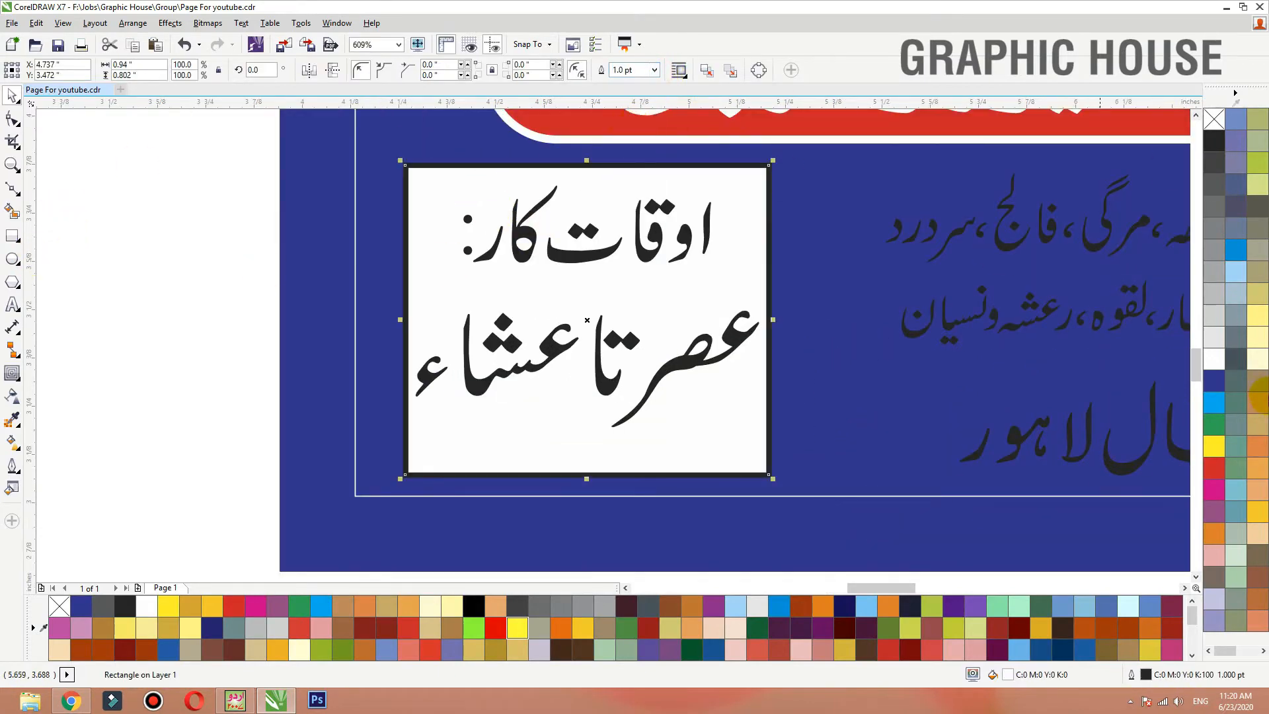
{"action": "right_click", "coordinate": [1220, 403]}
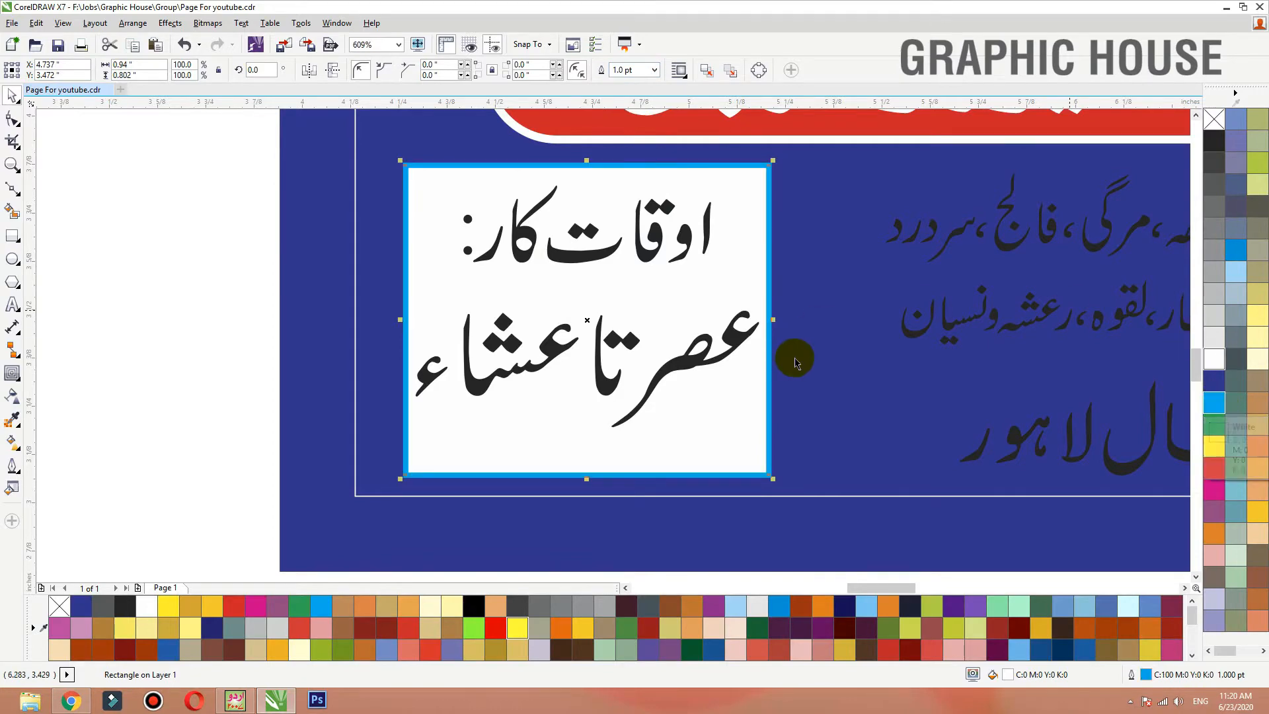
- Move the times line lower in the white box and shrink it to about 0.76 inches wide
{"action": "left_click_drag", "start_coordinate": [719, 362], "coordinate": [717, 388]}
{"action": "left_click_drag", "start_coordinate": [763, 331], "coordinate": [739, 339]}
{"action": "left_click_drag", "start_coordinate": [670, 394], "coordinate": [668, 397]}
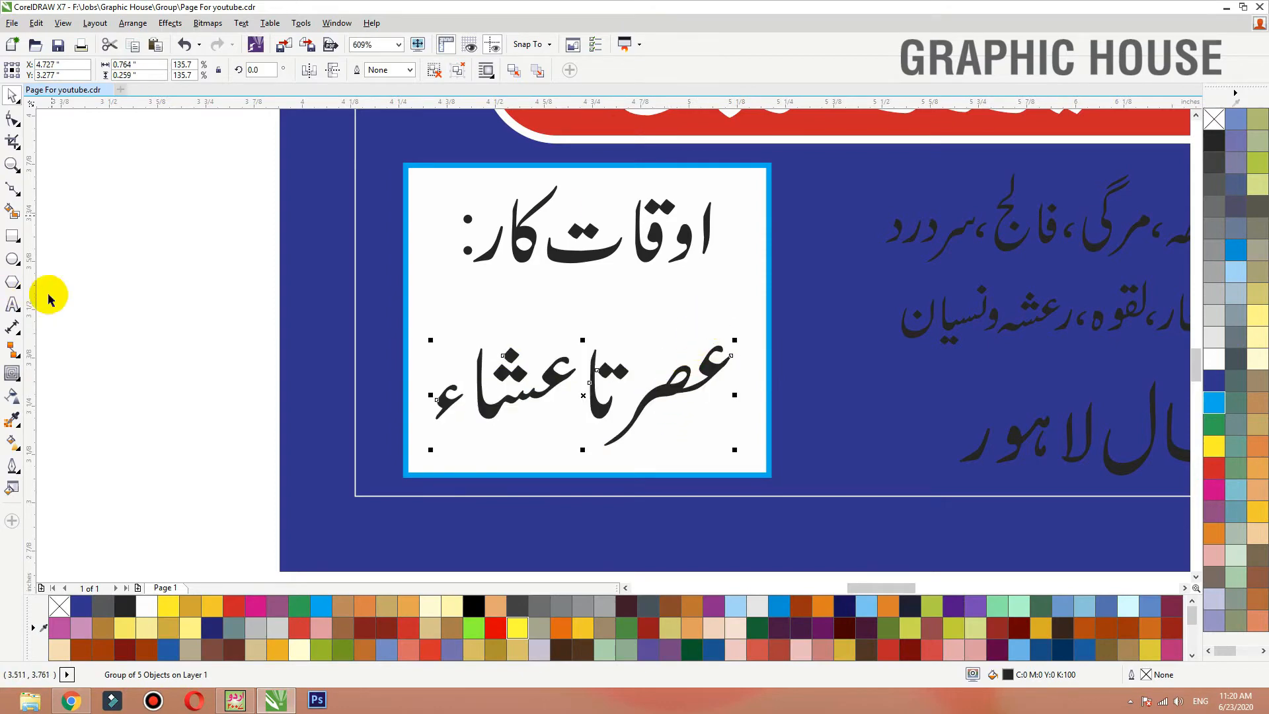
- Draw a rectangle about 0.94 by 0.35 inches over the clinic-hours heading and round its corners to 0.175 inches
{"action": "left_click", "coordinate": [12, 236]}
{"action": "left_click_drag", "start_coordinate": [376, 145], "coordinate": [769, 281]}
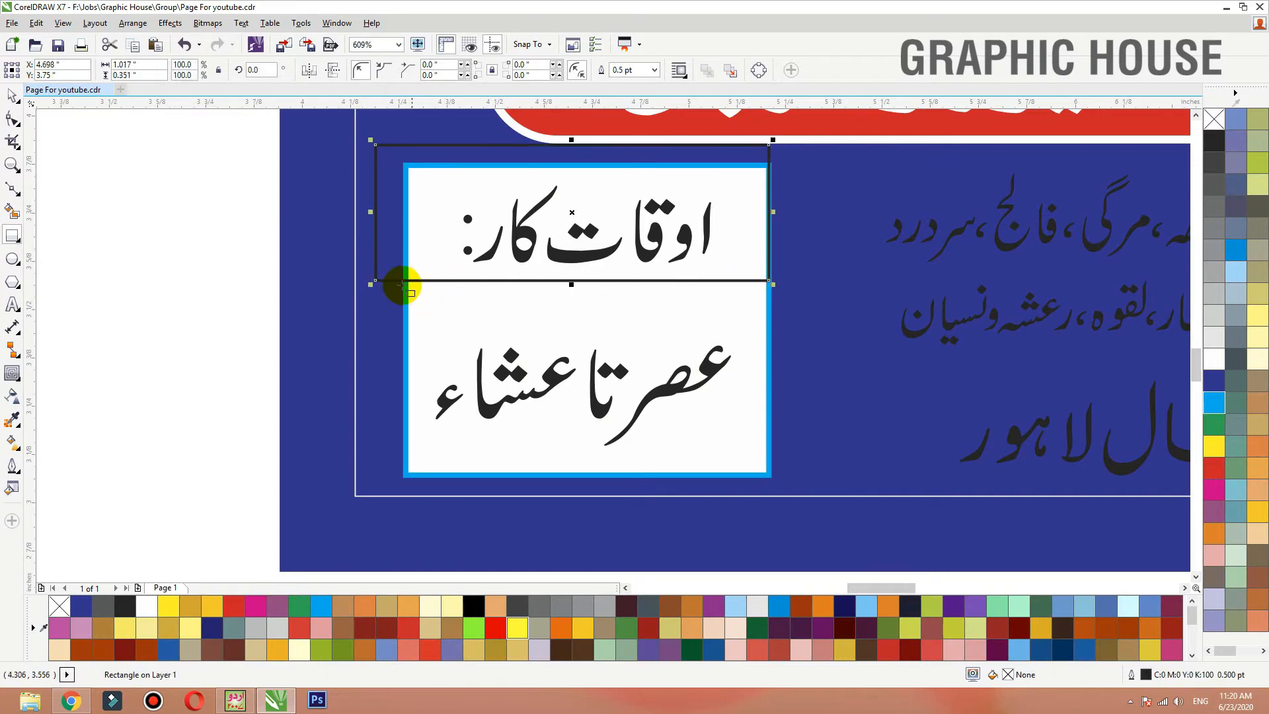
{"action": "left_click_drag", "start_coordinate": [371, 212], "coordinate": [401, 212]}
{"action": "left_click", "coordinate": [12, 118]}
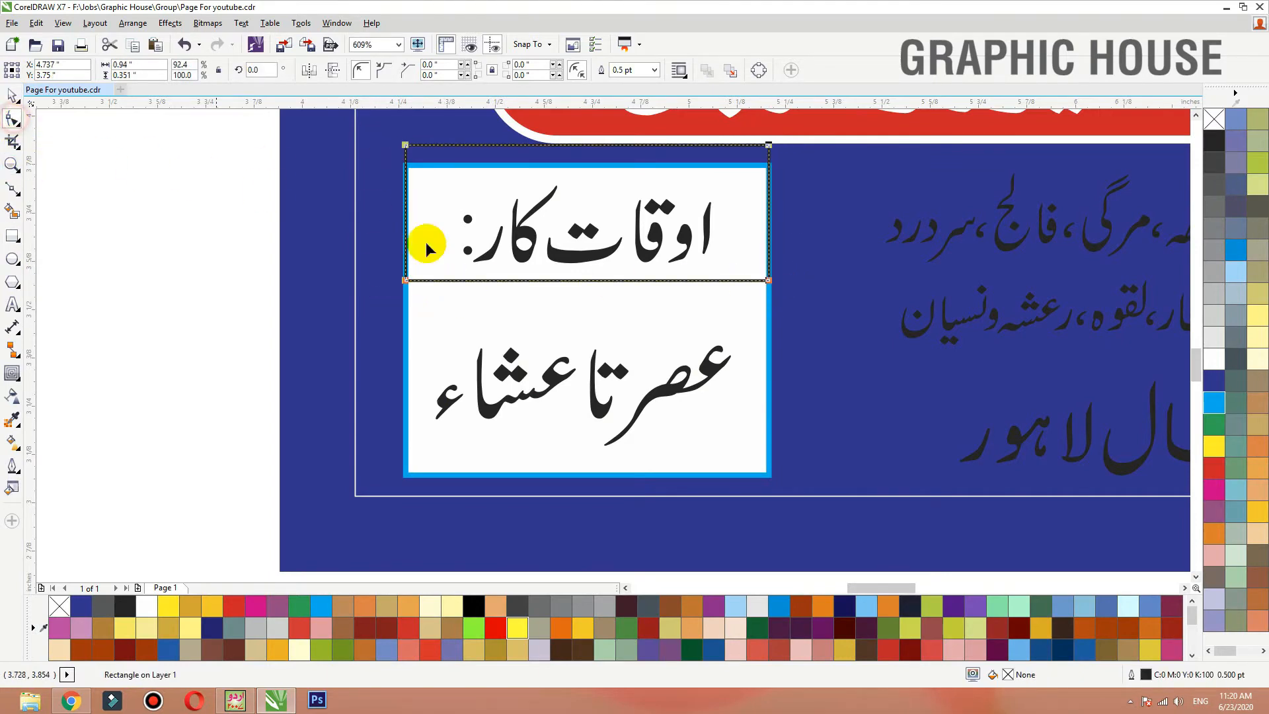
{"action": "left_click_drag", "start_coordinate": [408, 281], "coordinate": [680, 284]}
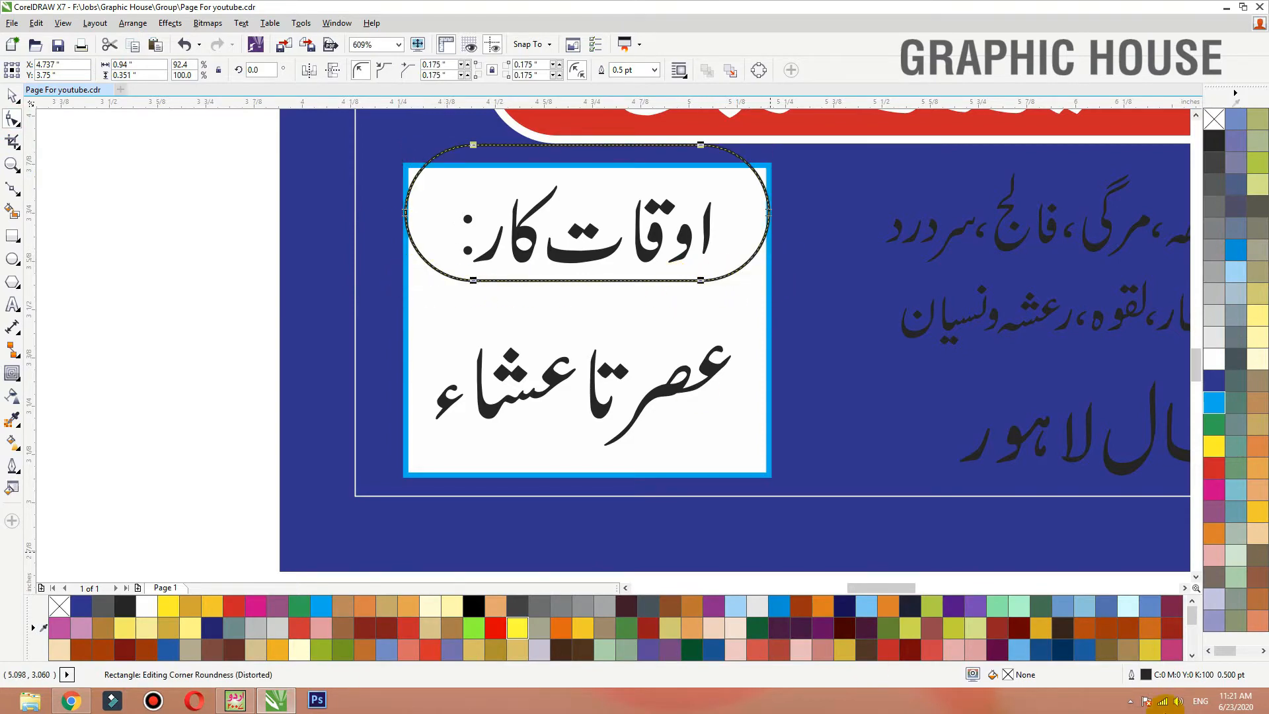
{"action": "key", "text": "space"}
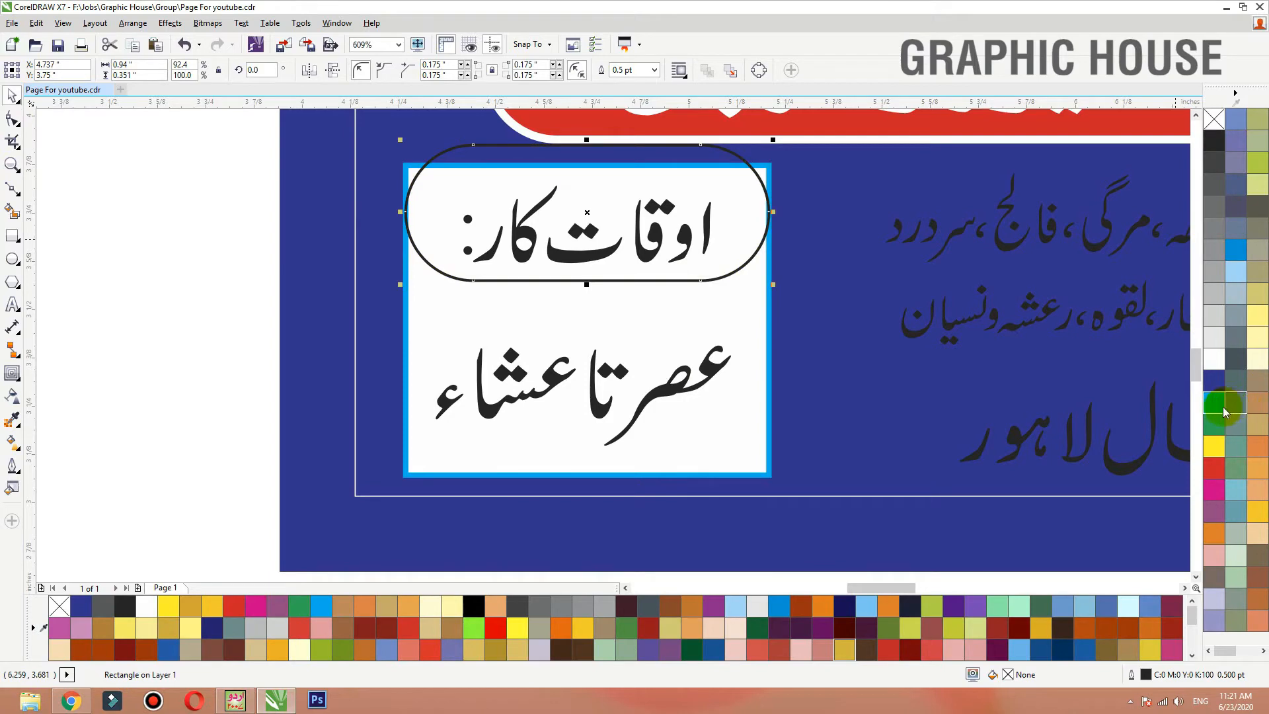
- Fill the rounded bar over the clinic-hours heading with cyan and remove its outline
{"action": "left_click", "coordinate": [1216, 445]}
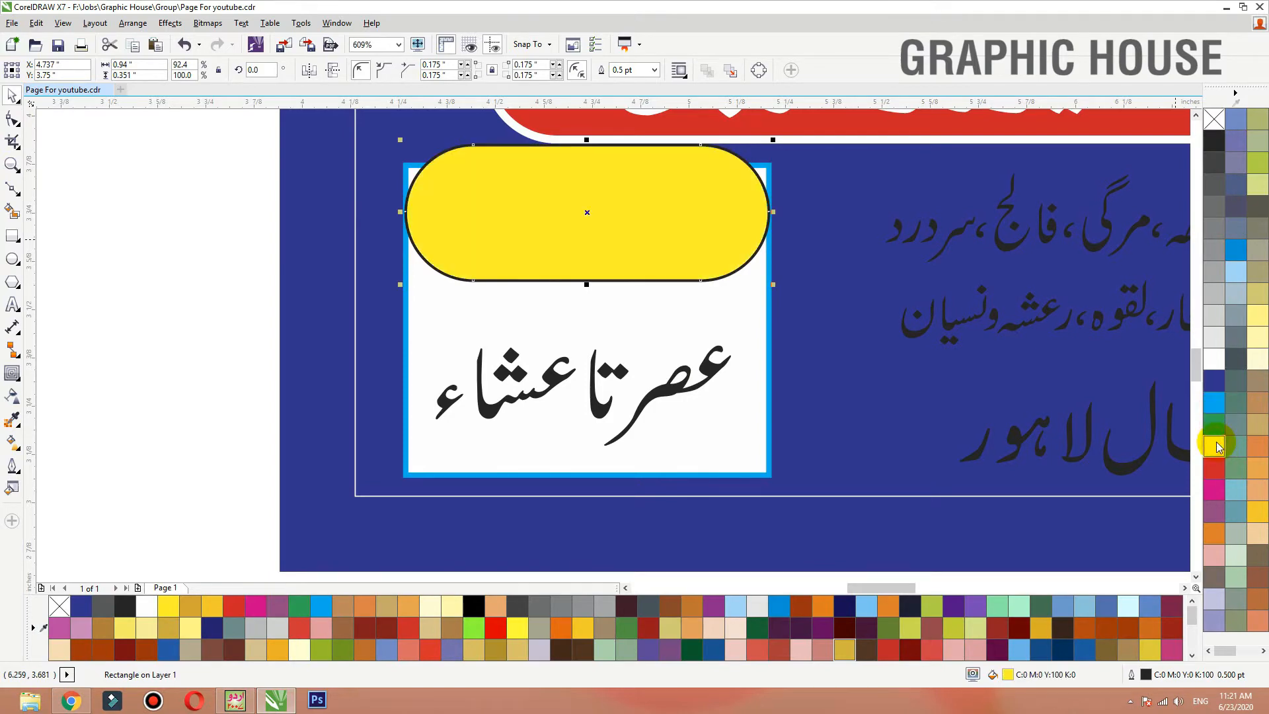
{"action": "left_click", "coordinate": [1214, 401]}
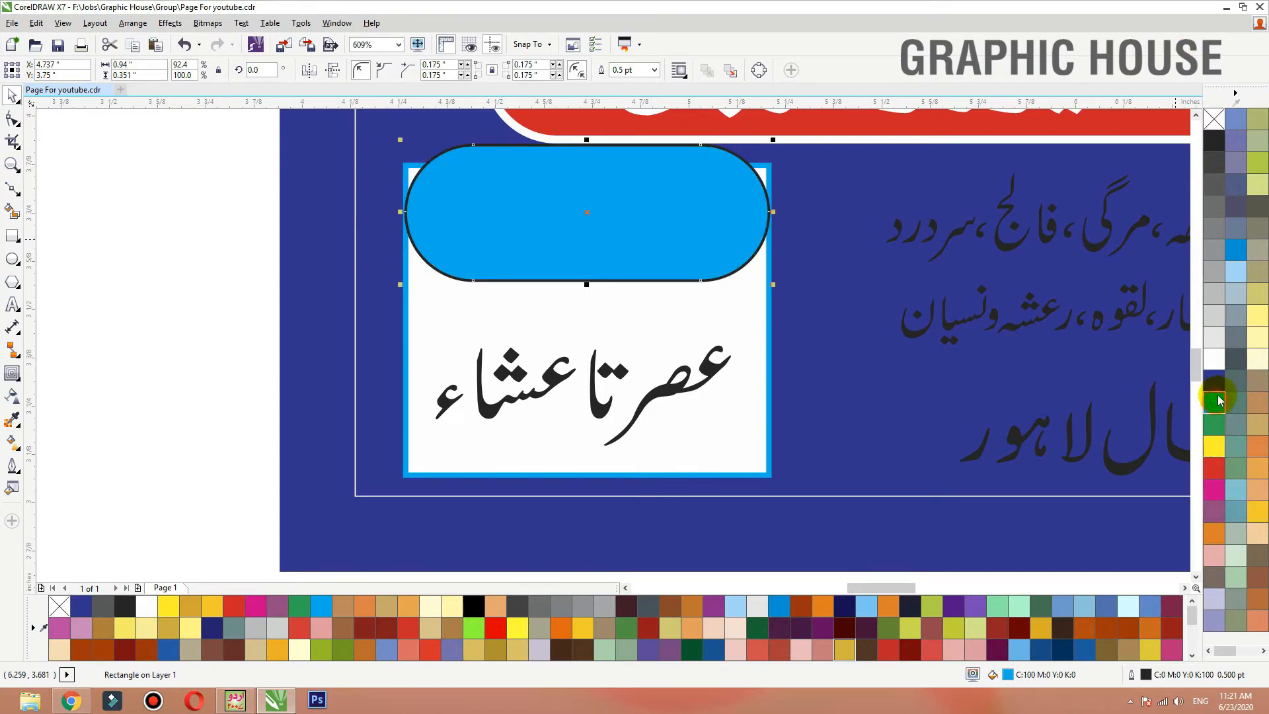
{"action": "right_click", "coordinate": [1216, 120]}
- PowerClip the cyan rounded bar inside the white clinic-hours box
{"action": "right_click", "coordinate": [717, 189]}
{"action": "left_click", "coordinate": [795, 198]}
{"action": "left_click", "coordinate": [764, 300]}
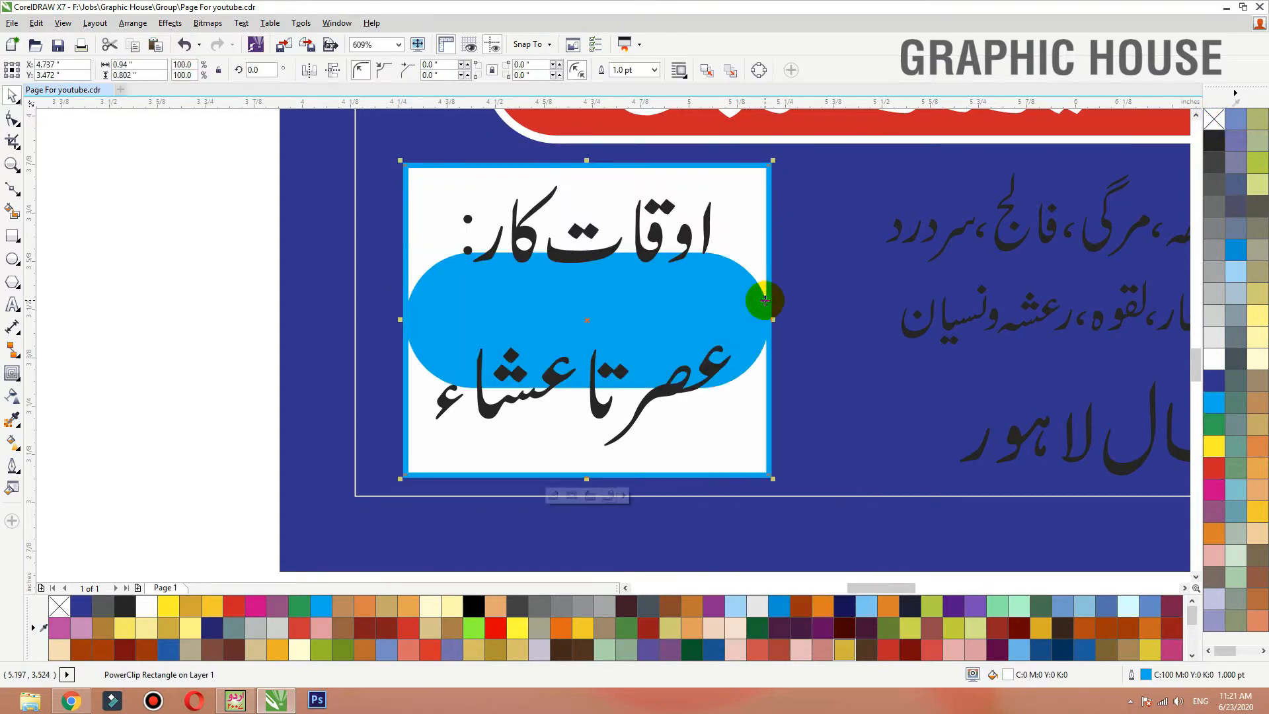
- Edit the PowerClip contents so the cyan shape overlaps the box's upper edge and measures about 1.06 by 0.45 inches
{"action": "left_click", "coordinate": [764, 300], "text": "ctrl"}
{"action": "left_click_drag", "start_coordinate": [750, 322], "coordinate": [797, 186]}
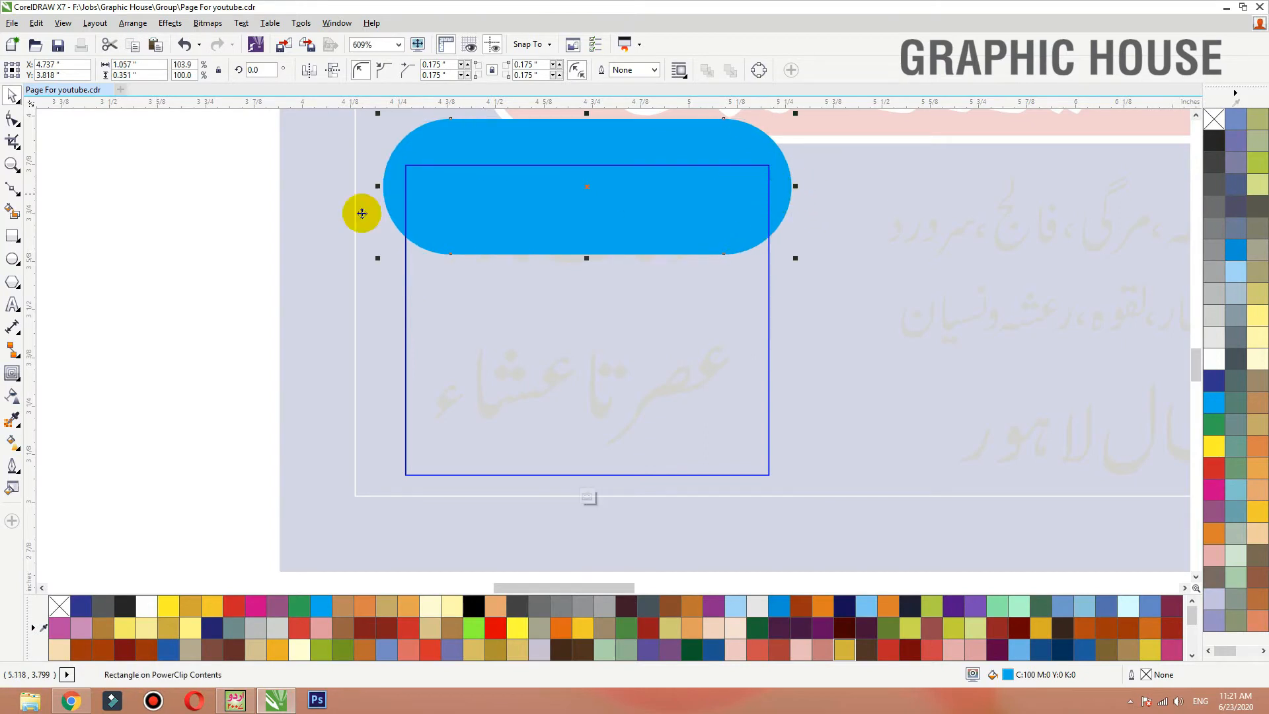
{"action": "left_click", "coordinate": [261, 266], "text": "ctrl"}
{"action": "left_click", "coordinate": [728, 193], "text": "ctrl"}
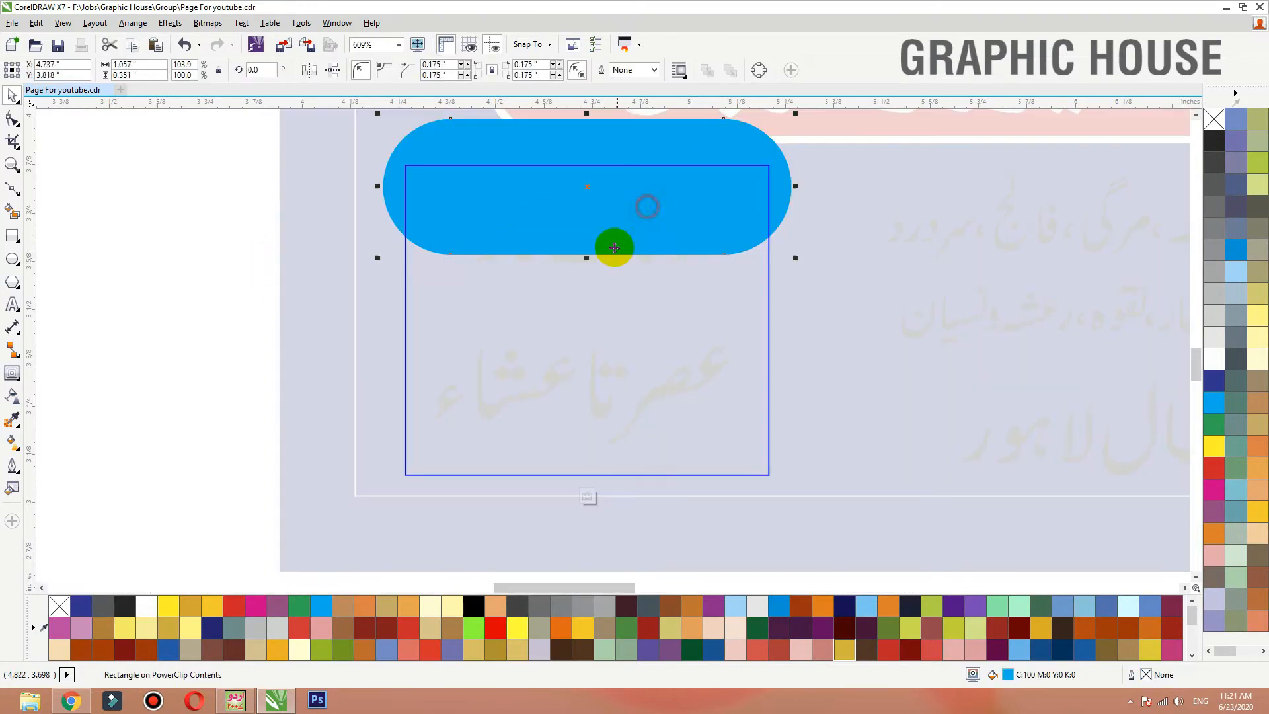
{"action": "left_click_drag", "start_coordinate": [587, 255], "coordinate": [586, 295]}
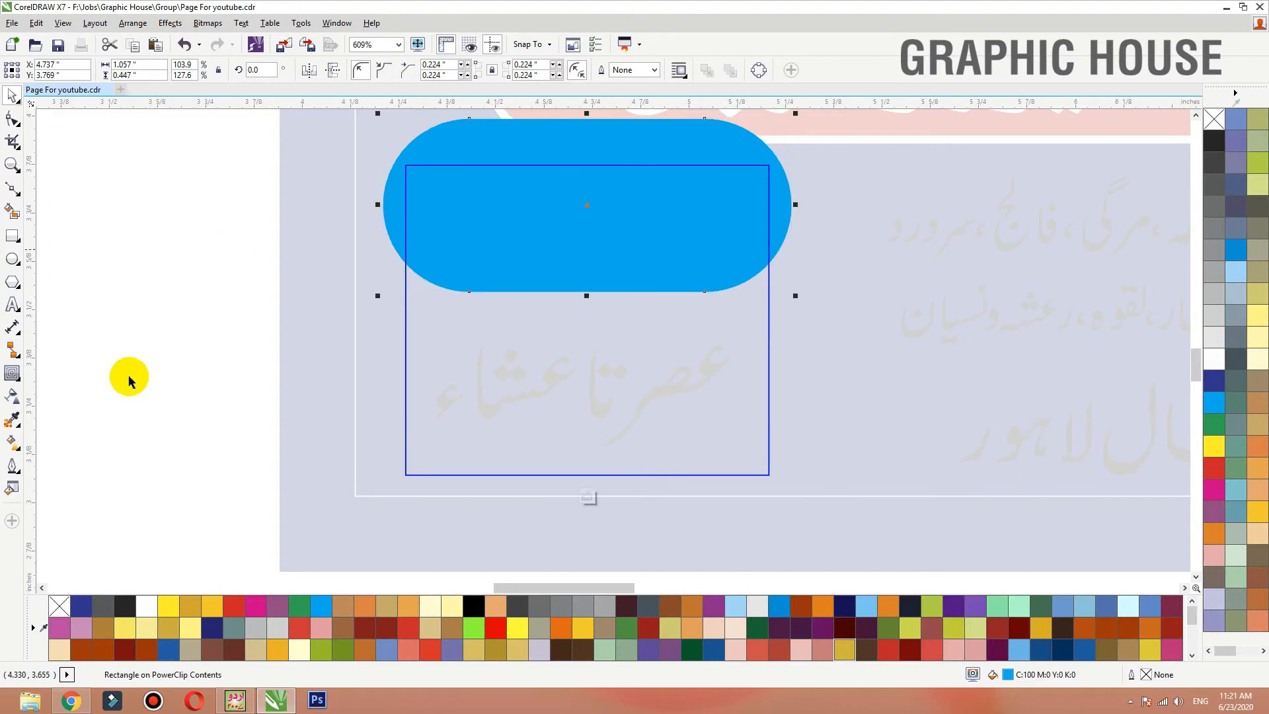
{"action": "left_click", "coordinate": [172, 359], "text": "ctrl"}
- Fill the clinic-hours heading with white and shift the times line slightly up in the box
{"action": "left_click", "coordinate": [590, 266]}
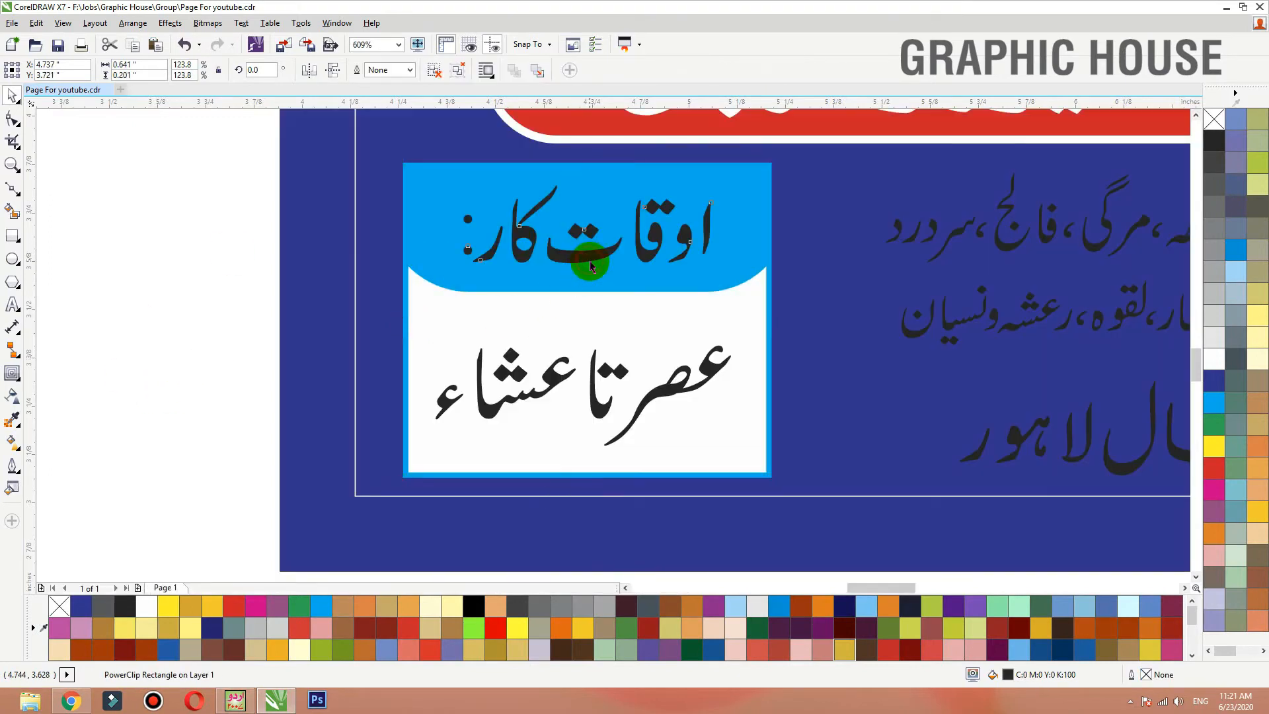
{"action": "left_click", "coordinate": [1214, 359]}
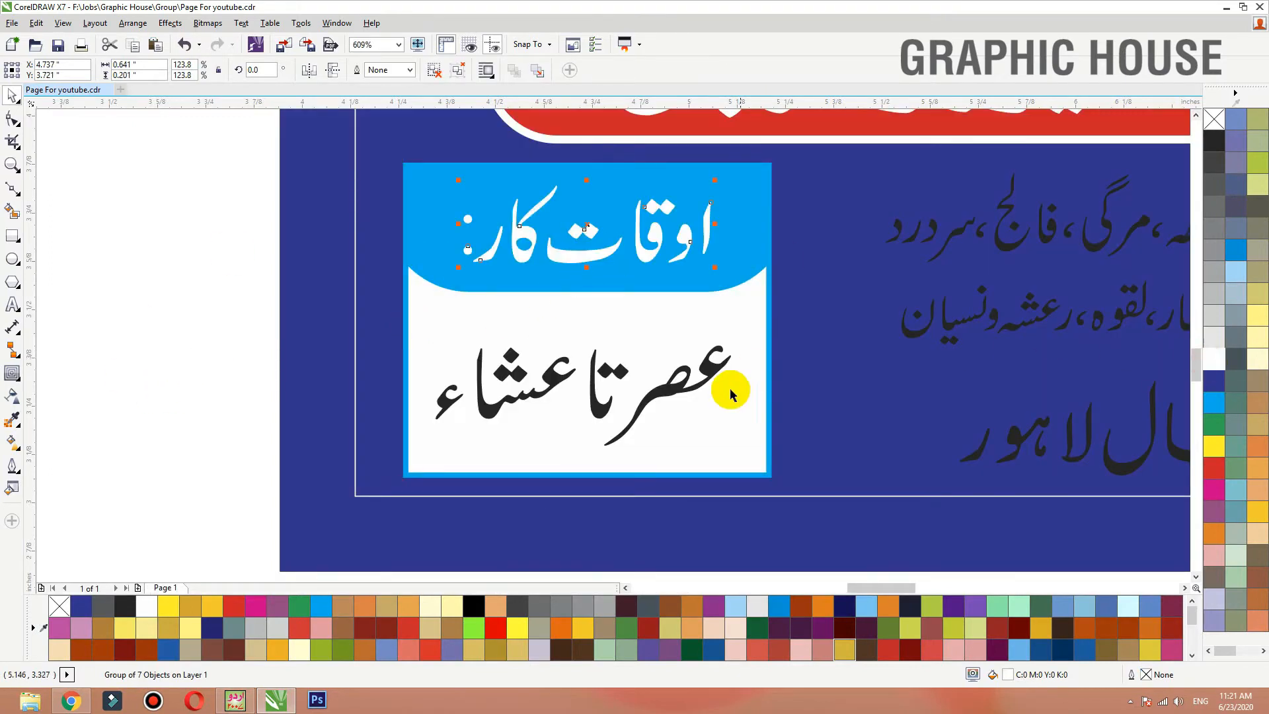
{"action": "left_click", "coordinate": [707, 433], "text": "ctrl"}
- Add a drop shadow to the clinic-hours box, cast upward from its lower edge
{"action": "left_click", "coordinate": [547, 241]}
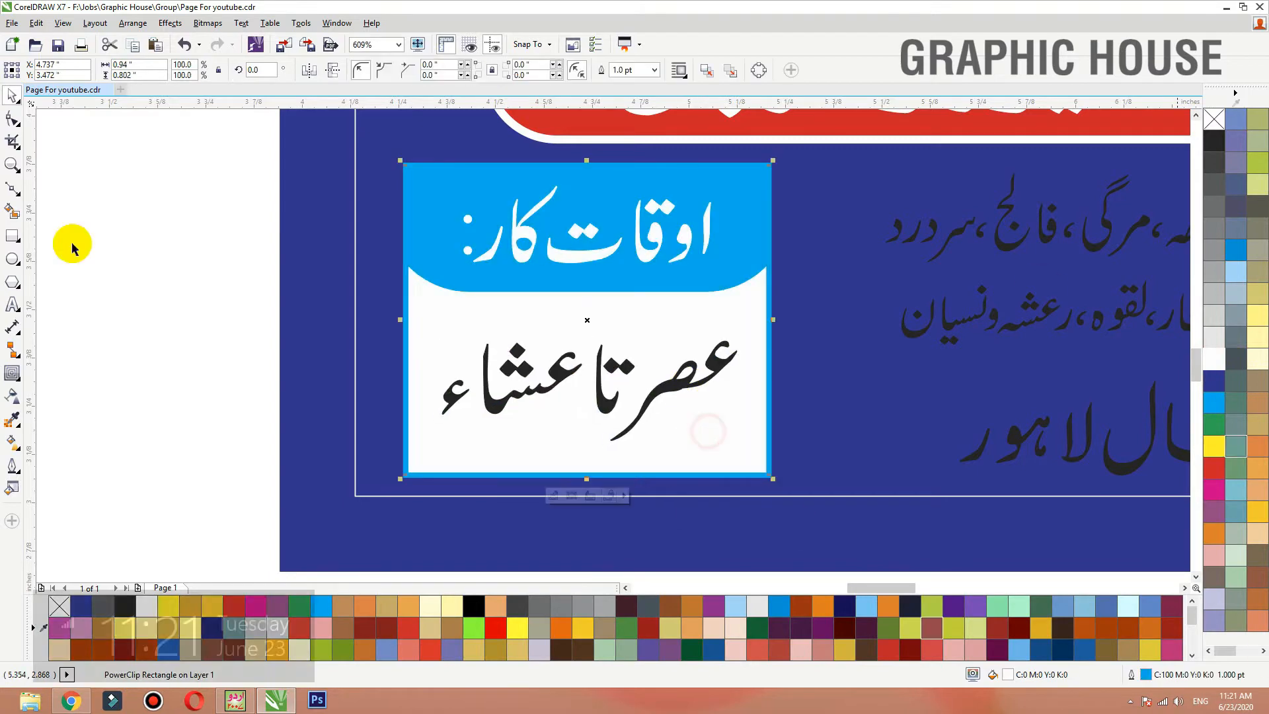
{"action": "left_click", "coordinate": [12, 373]}
{"action": "left_click", "coordinate": [66, 369]}
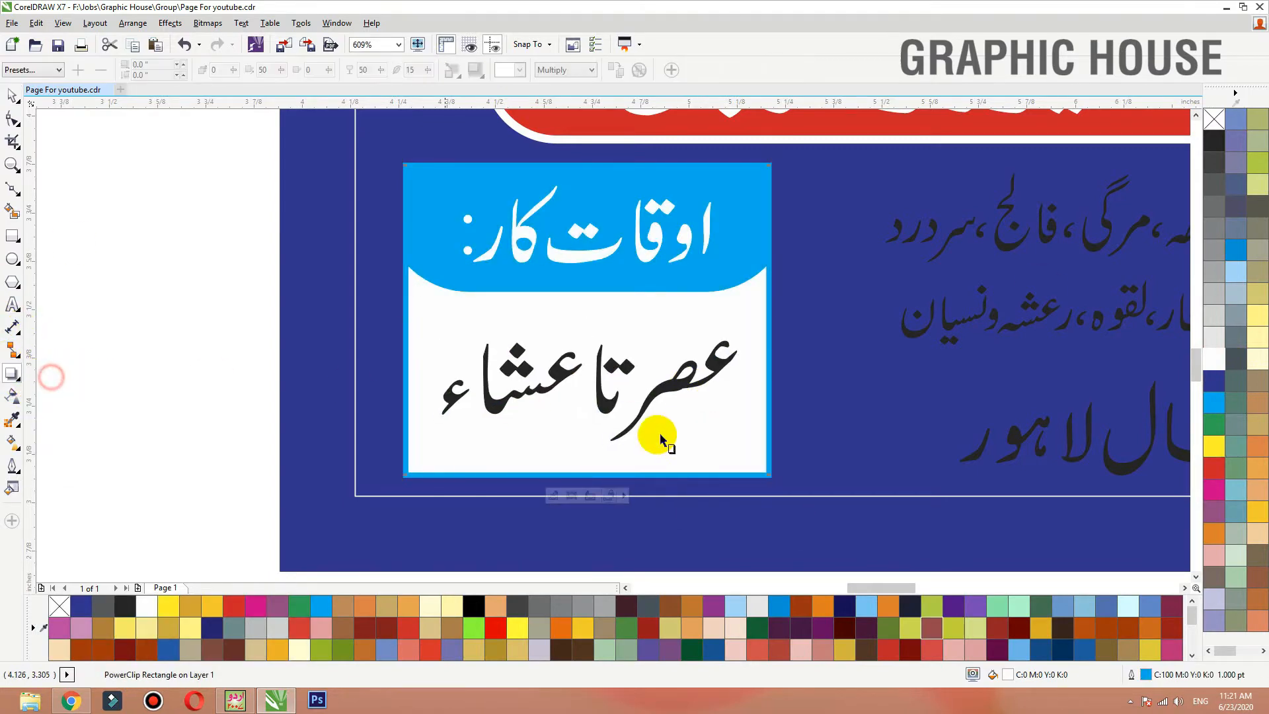
{"action": "left_click_drag", "start_coordinate": [631, 474], "coordinate": [561, 248]}
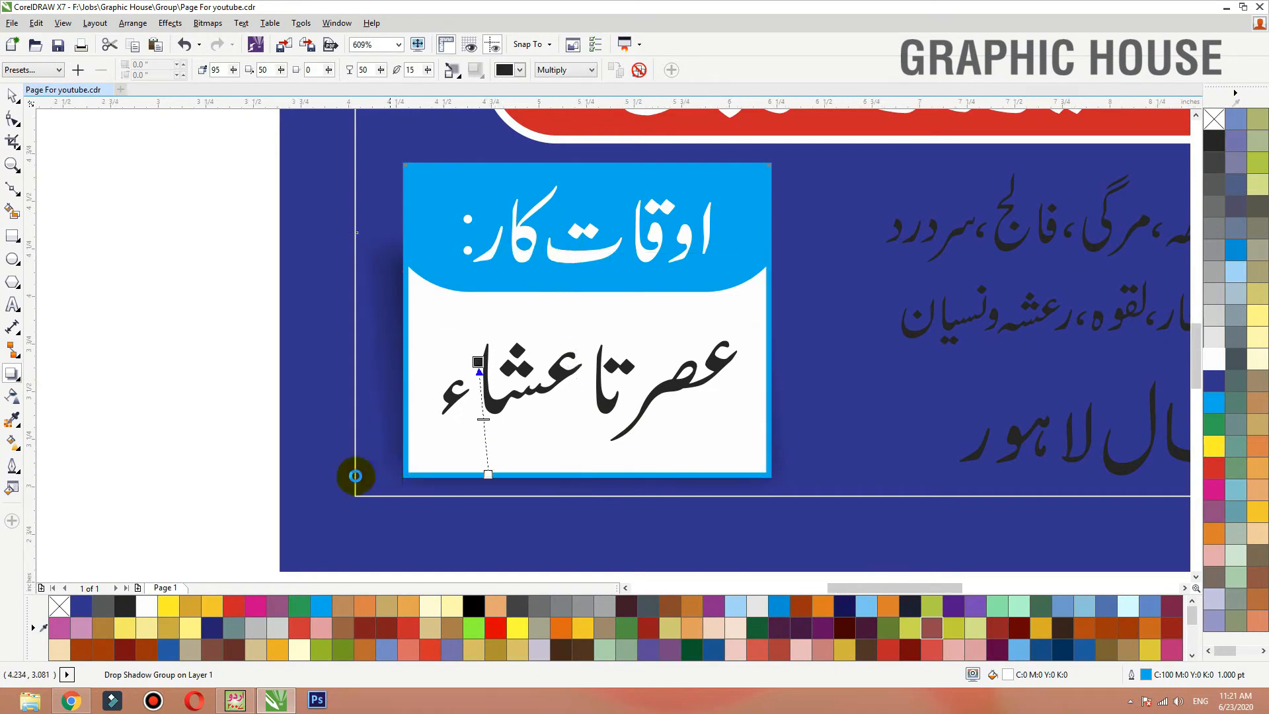
{"action": "scroll", "coordinate": [390, 473], "scroll_direction": "down", "scroll_amount": 2}
{"action": "left_click", "coordinate": [202, 339]}
{"action": "scroll", "coordinate": [491, 413], "scroll_direction": "down", "scroll_amount": 1}
{"action": "key", "text": "F2"}
{"action": "left_click_drag", "start_coordinate": [331, 321], "coordinate": [851, 497]}
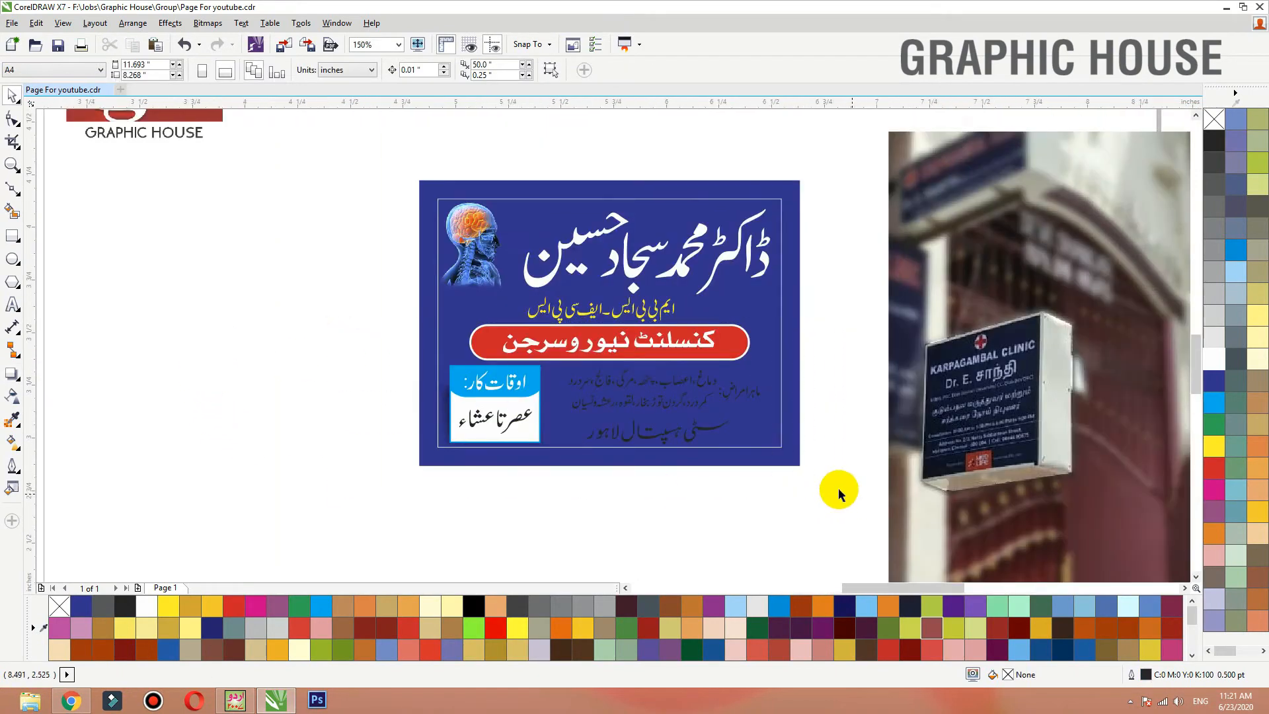
- Group the clinic-hours box with its text and shadow, and shrink it slightly to fit inside the thin border
{"action": "left_click_drag", "start_coordinate": [557, 501], "coordinate": [250, 213]}
{"action": "key", "text": "ctrl+g"}
{"action": "left_click_drag", "start_coordinate": [387, 333], "coordinate": [414, 361]}
{"action": "left_click_drag", "start_coordinate": [745, 429], "coordinate": [745, 458]}
{"action": "key", "text": "ctrl+z"}
{"action": "key", "text": "ctrl+z"}
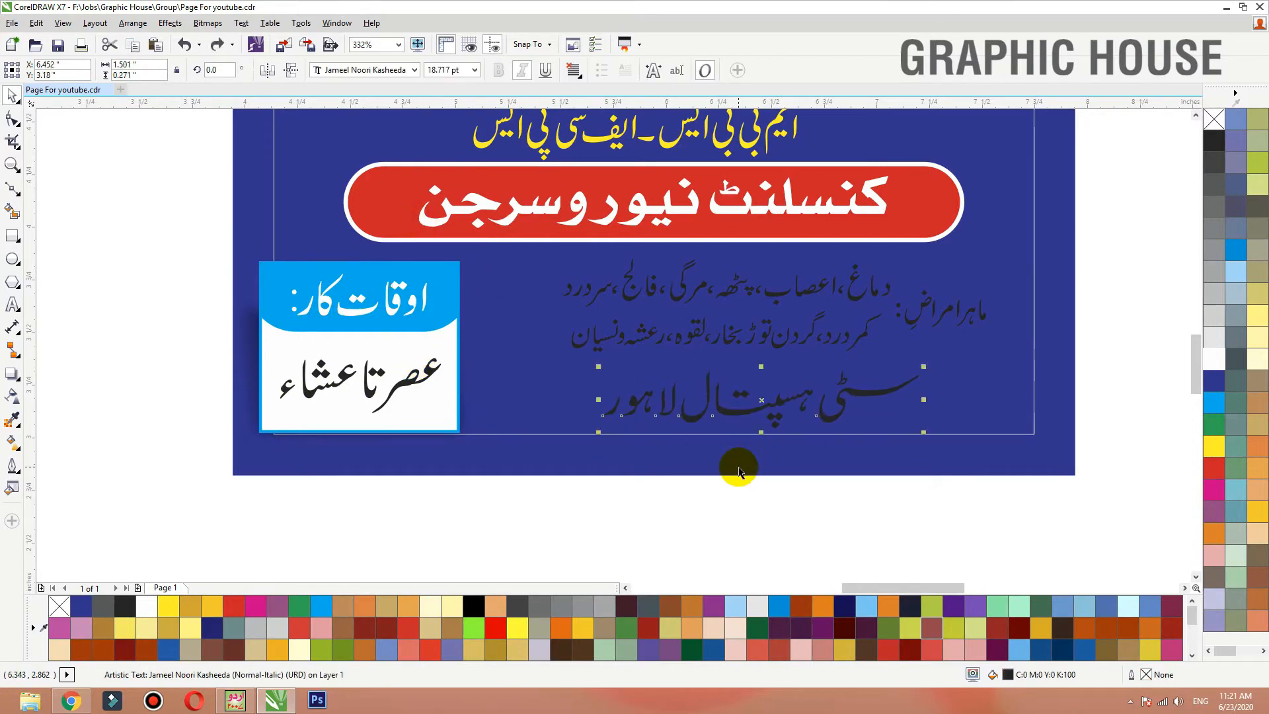
{"action": "left_click", "coordinate": [429, 357]}
{"action": "left_click_drag", "start_coordinate": [494, 253], "coordinate": [481, 266]}
- Reposition the specialties text, enlarge it to about 2.3 inches wide, and fill its lines white and its label yellow
{"action": "left_click_drag", "start_coordinate": [812, 295], "coordinate": [773, 293]}
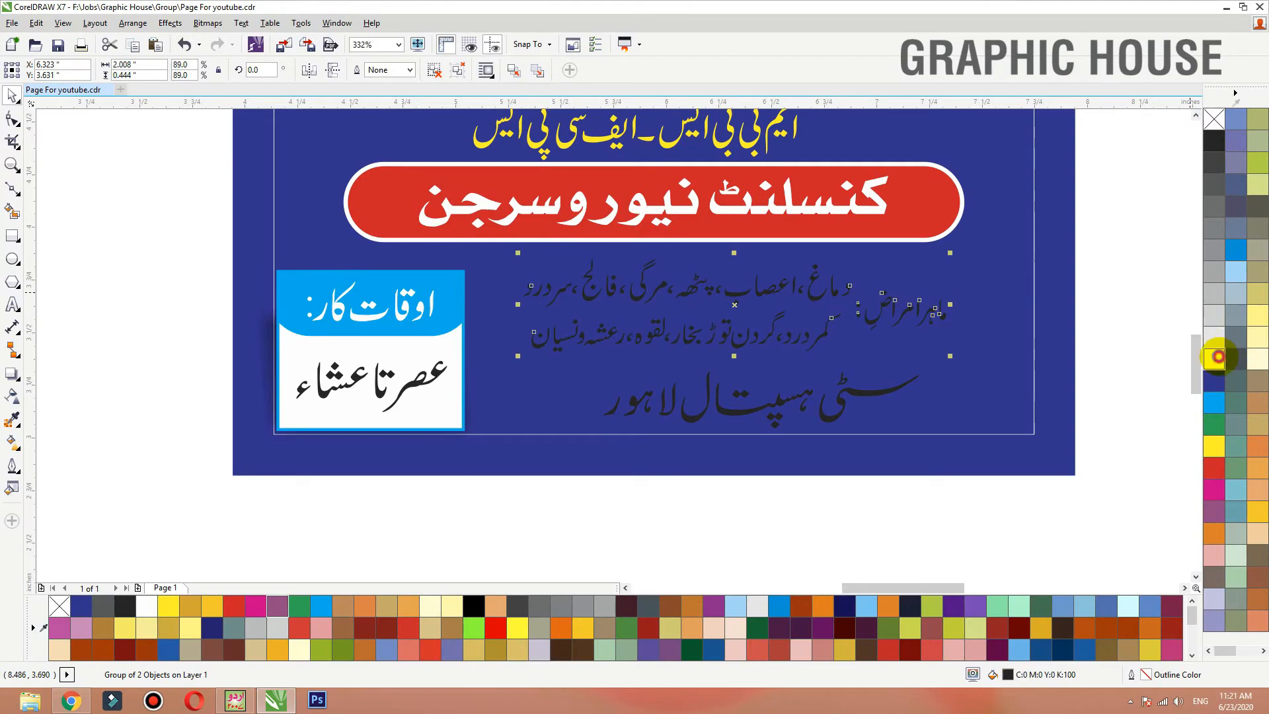
{"action": "left_click_drag", "start_coordinate": [950, 253], "coordinate": [999, 245]}
{"action": "left_click", "coordinate": [915, 317], "text": "ctrl"}
{"action": "left_click", "coordinate": [1215, 446]}
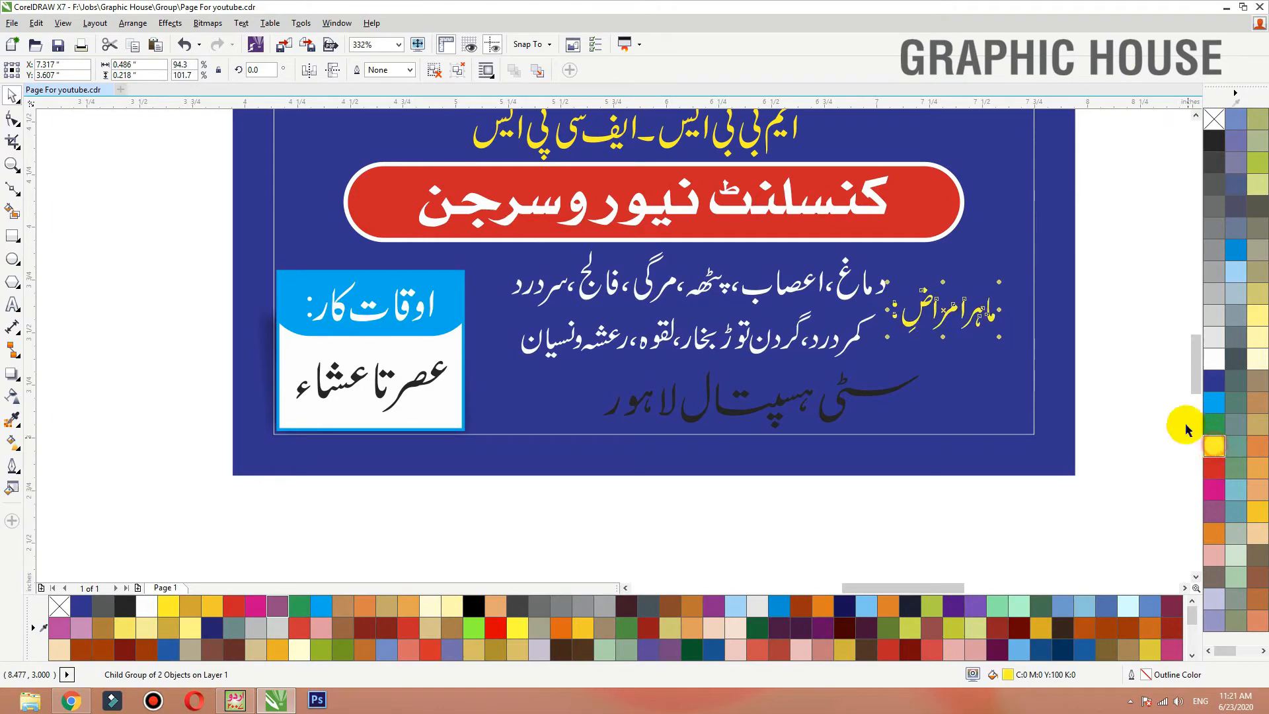
- Fill the hospital line with yellow and centre it horizontally under the specialties text
{"action": "left_click", "coordinate": [863, 395]}
{"action": "left_click", "coordinate": [1215, 446]}
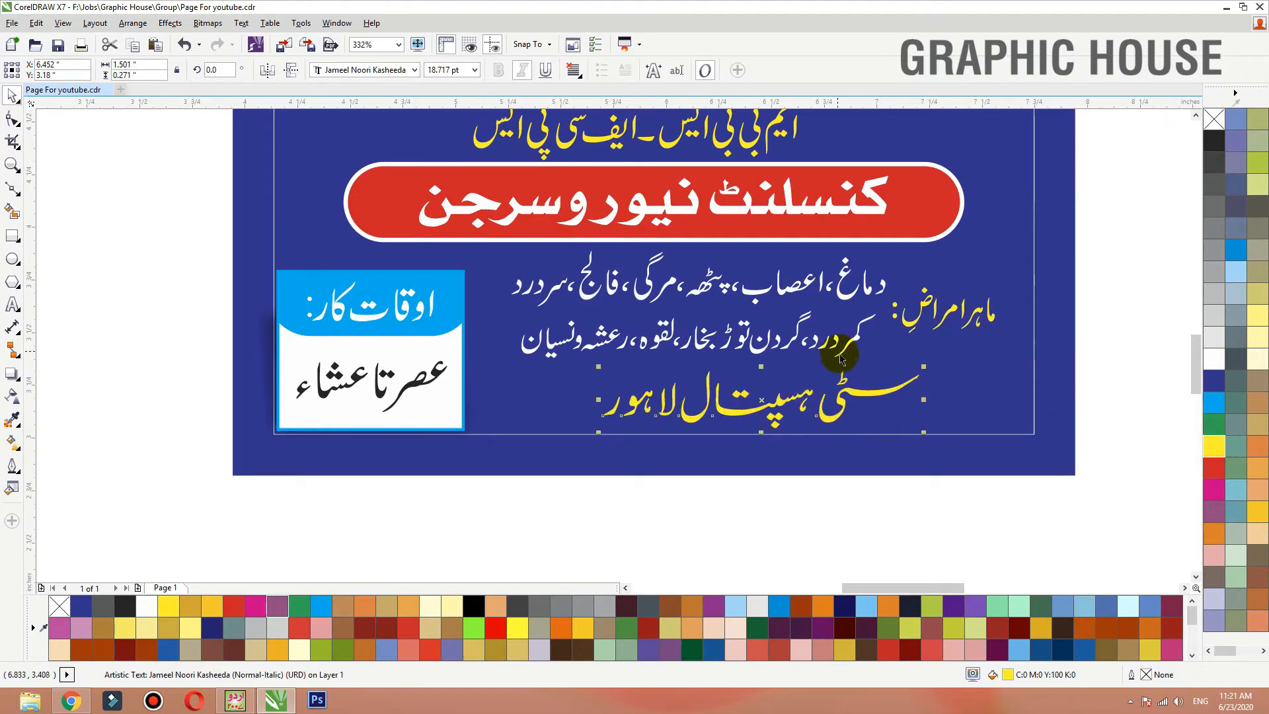
{"action": "left_click", "coordinate": [836, 350], "text": "shift"}
{"action": "key", "text": "c"}
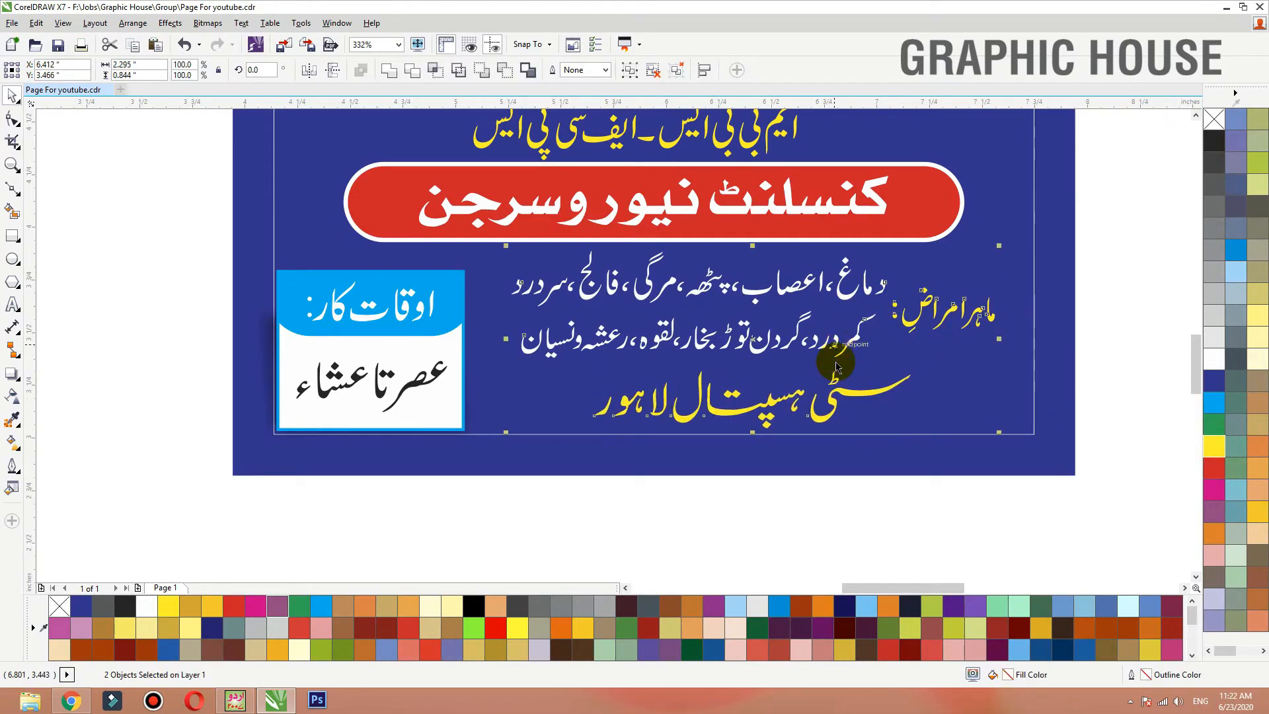
{"action": "left_click", "coordinate": [859, 465]}
- Draw a circle about 0.33 inches across over the left end of the red title bar and copy it to the right end
{"action": "key", "text": "shift+F2"}
{"action": "left_click", "coordinate": [207, 358]}
{"action": "key", "text": "F2"}
{"action": "left_click_drag", "start_coordinate": [256, 302], "coordinate": [943, 434]}
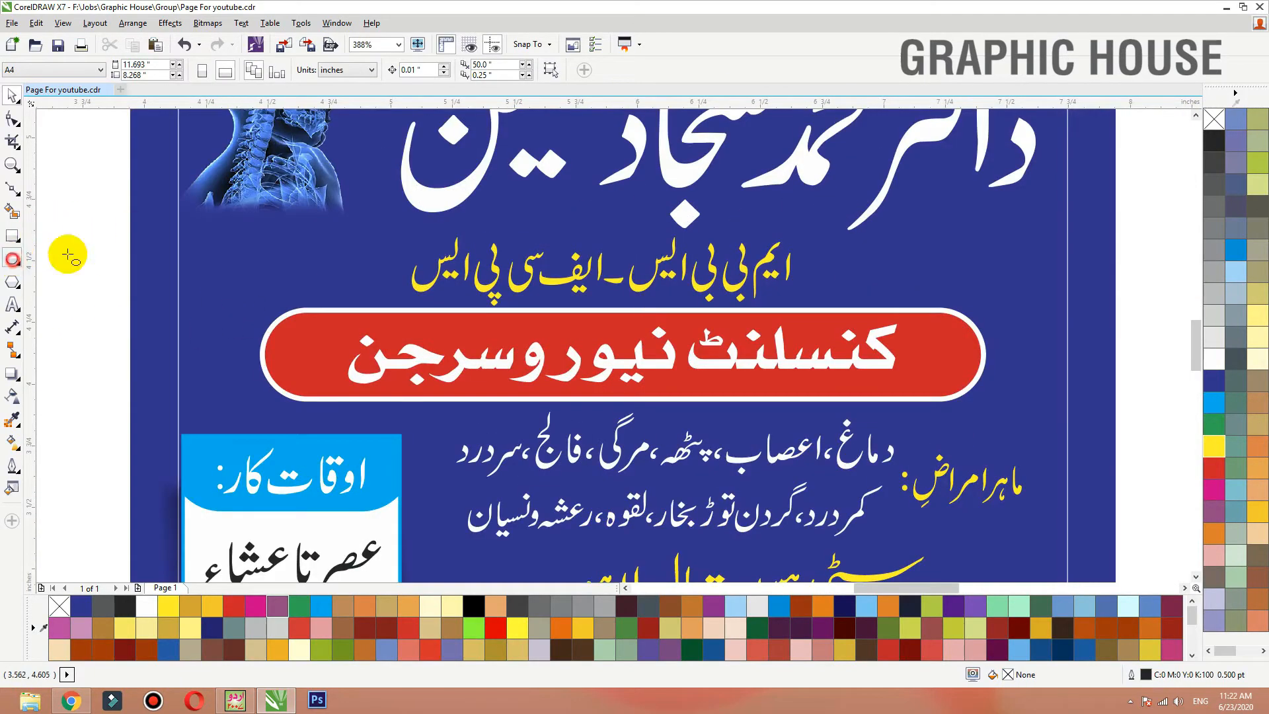
{"action": "left_click", "coordinate": [13, 259]}
{"action": "scroll", "coordinate": [396, 278], "scroll_direction": "up", "scroll_amount": 2}
{"action": "left_click_drag", "start_coordinate": [417, 254], "coordinate": [533, 375]}
{"action": "key", "text": "space"}
{"action": "left_click", "coordinate": [162, 258]}
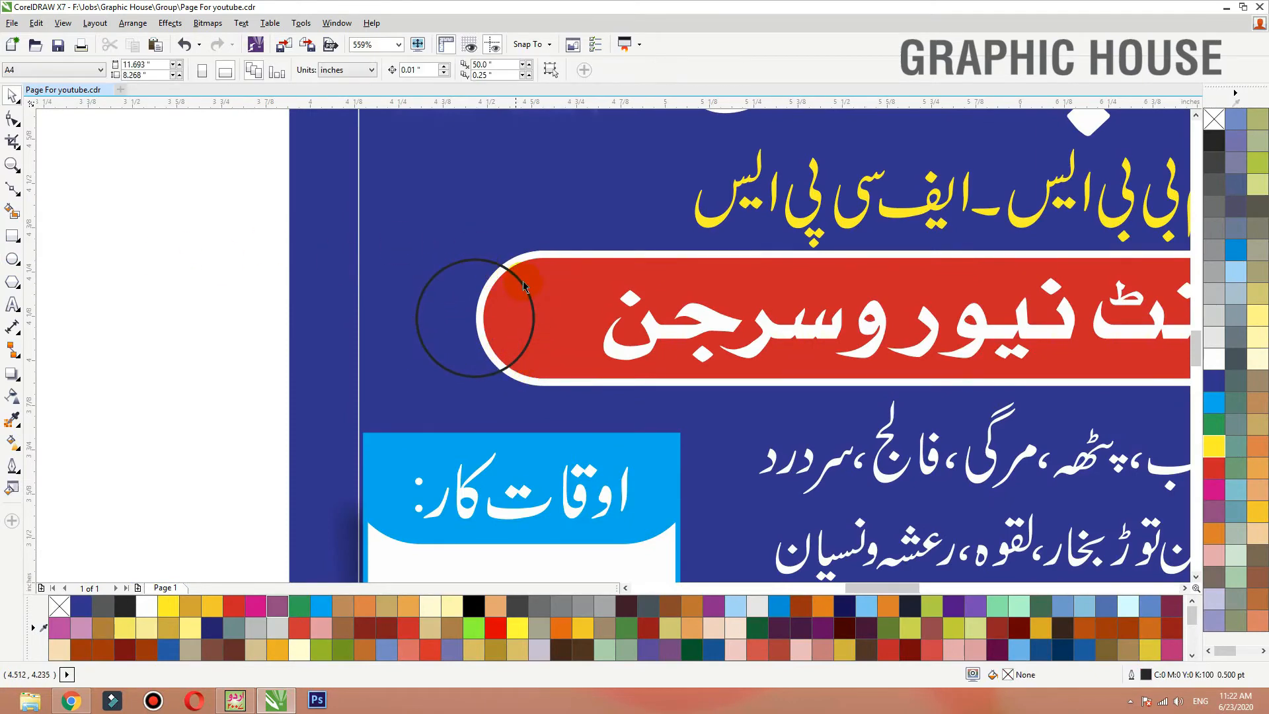
{"action": "left_click", "coordinate": [525, 289]}
{"action": "scroll", "coordinate": [480, 326], "scroll_direction": "down", "scroll_amount": 3}
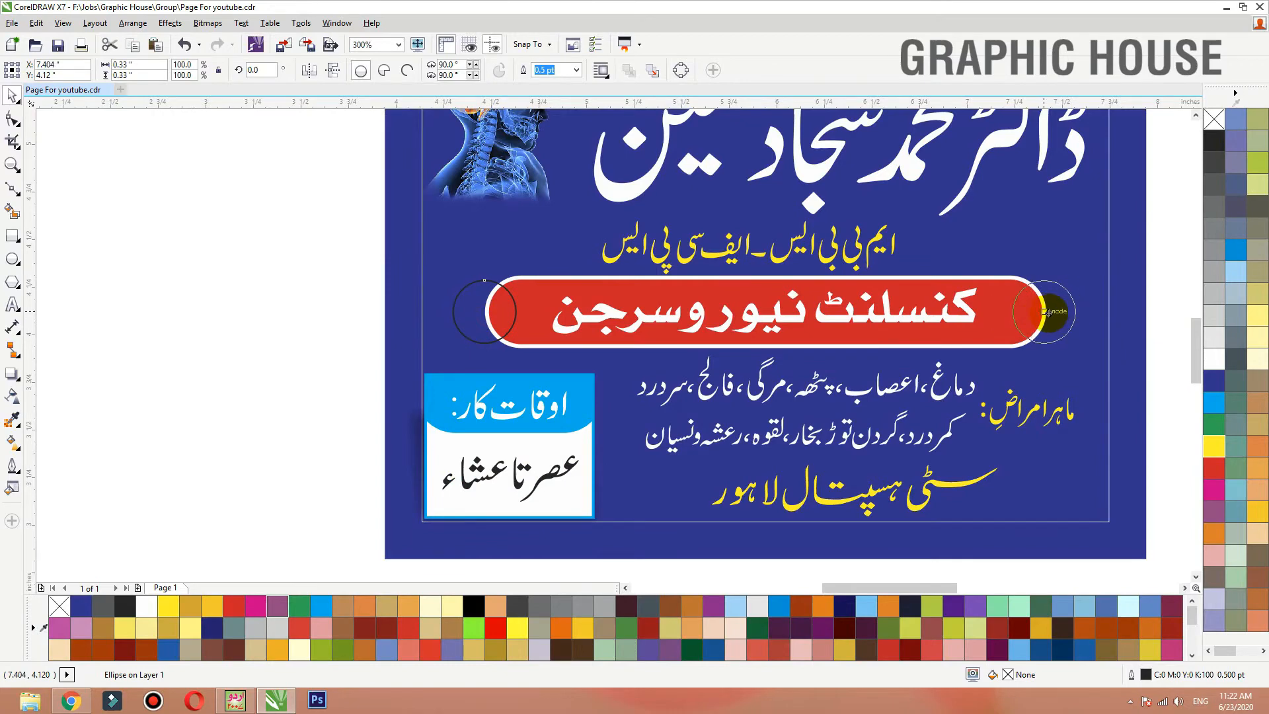
- Fill both circles with cyan, remove their outlines and group them
{"action": "left_click", "coordinate": [492, 281], "text": "shift"}
{"action": "left_click", "coordinate": [1213, 402]}
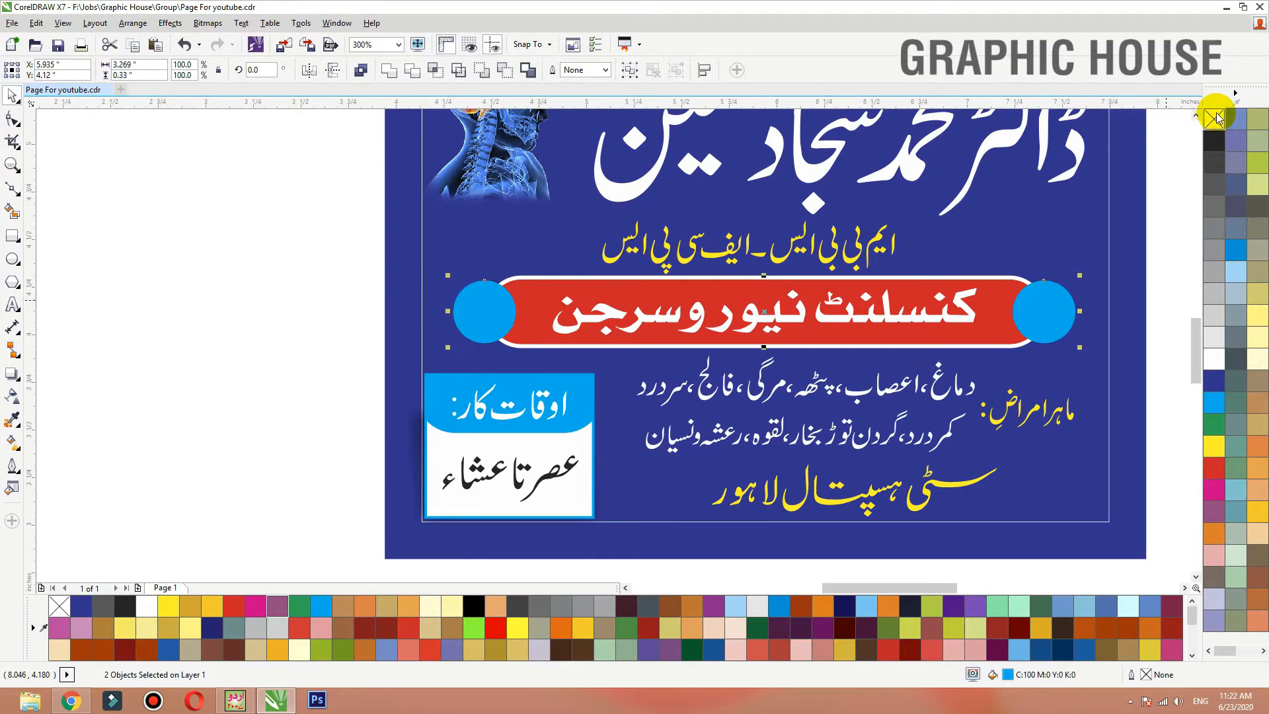
{"action": "key", "text": "ctrl+g"}
{"action": "left_click_drag", "start_coordinate": [993, 280], "coordinate": [998, 260]}
{"action": "key", "text": "ctrl+z"}
- Trim the ends of the red title bar with the grouped cyan circles, keeping the circles in place
{"action": "left_click", "coordinate": [1063, 294]}
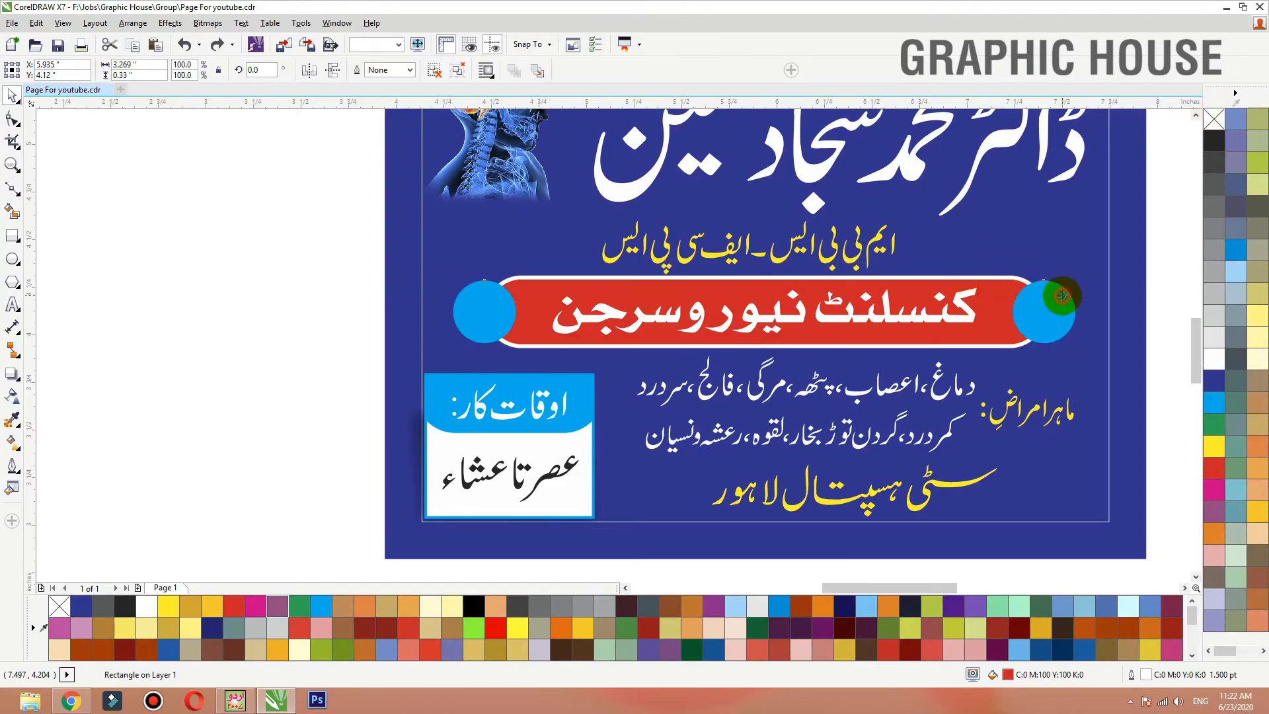
{"action": "left_click", "coordinate": [993, 277], "text": "shift"}
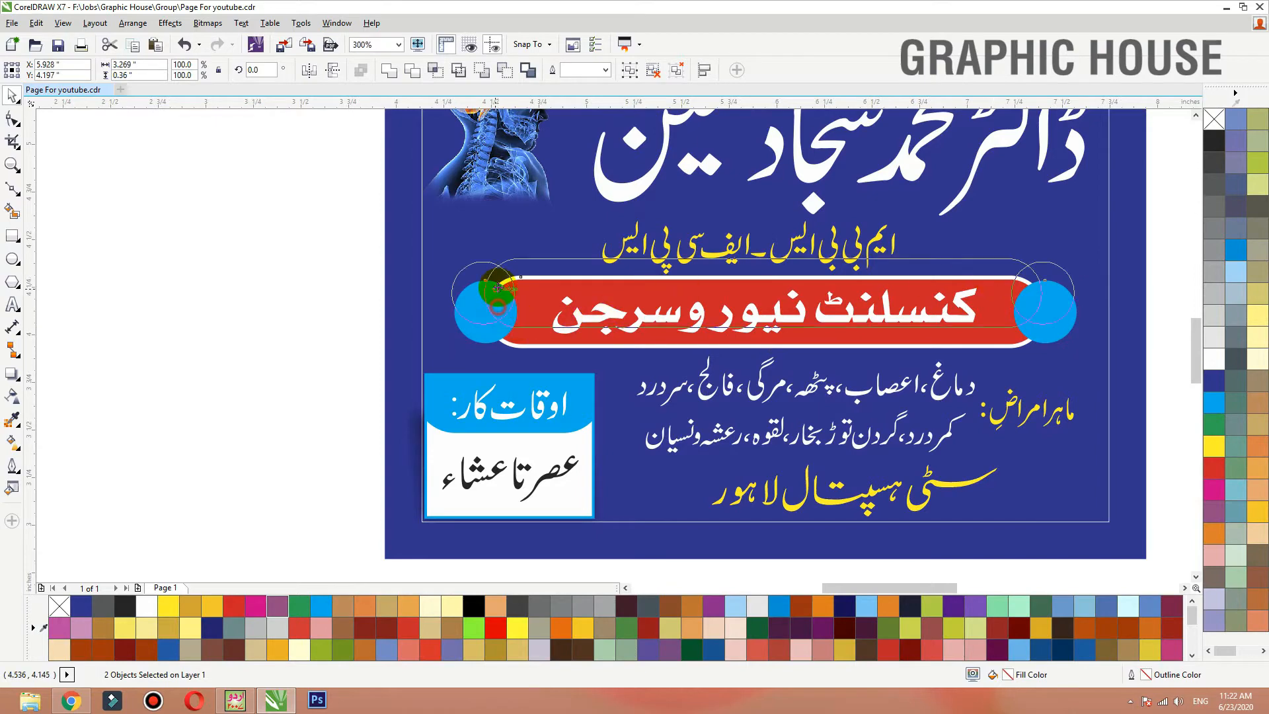
{"action": "left_click", "coordinate": [416, 73]}
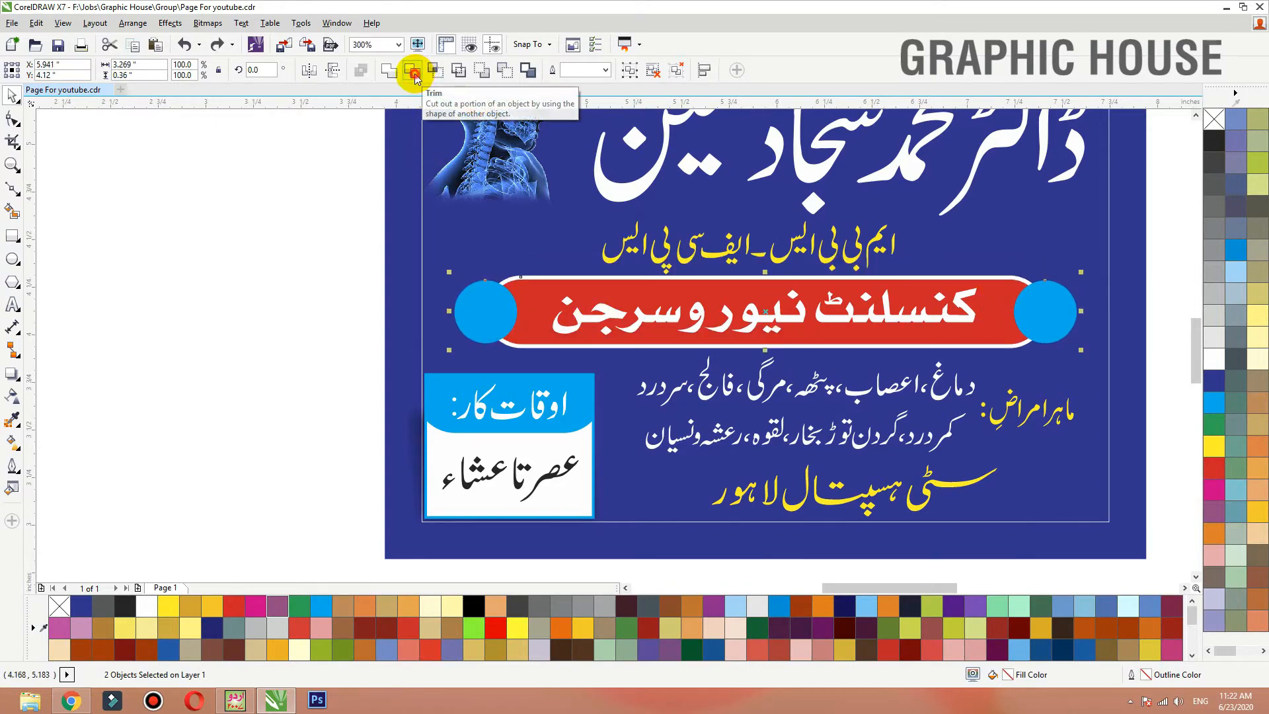
{"action": "left_click", "coordinate": [285, 281]}
{"action": "left_click_drag", "start_coordinate": [467, 322], "coordinate": [355, 226]}
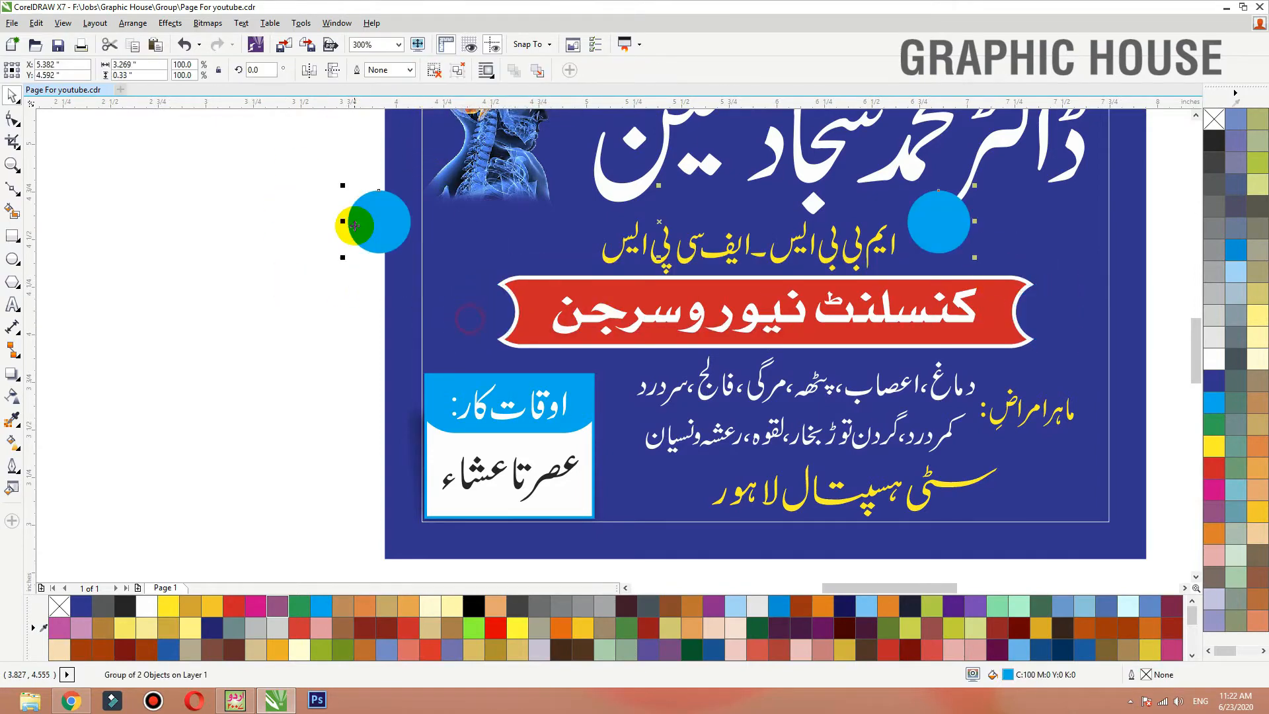
{"action": "key", "text": "ctrl+z"}
- Ungroup the cyan circles and add a one-step inward contour of 0.052 inches to the left circle
{"action": "left_click", "coordinate": [279, 261]}
{"action": "left_click", "coordinate": [471, 311]}
{"action": "left_click", "coordinate": [436, 70]}
{"action": "left_click", "coordinate": [497, 327]}
{"action": "scroll", "coordinate": [464, 331], "scroll_direction": "up", "scroll_amount": 3}
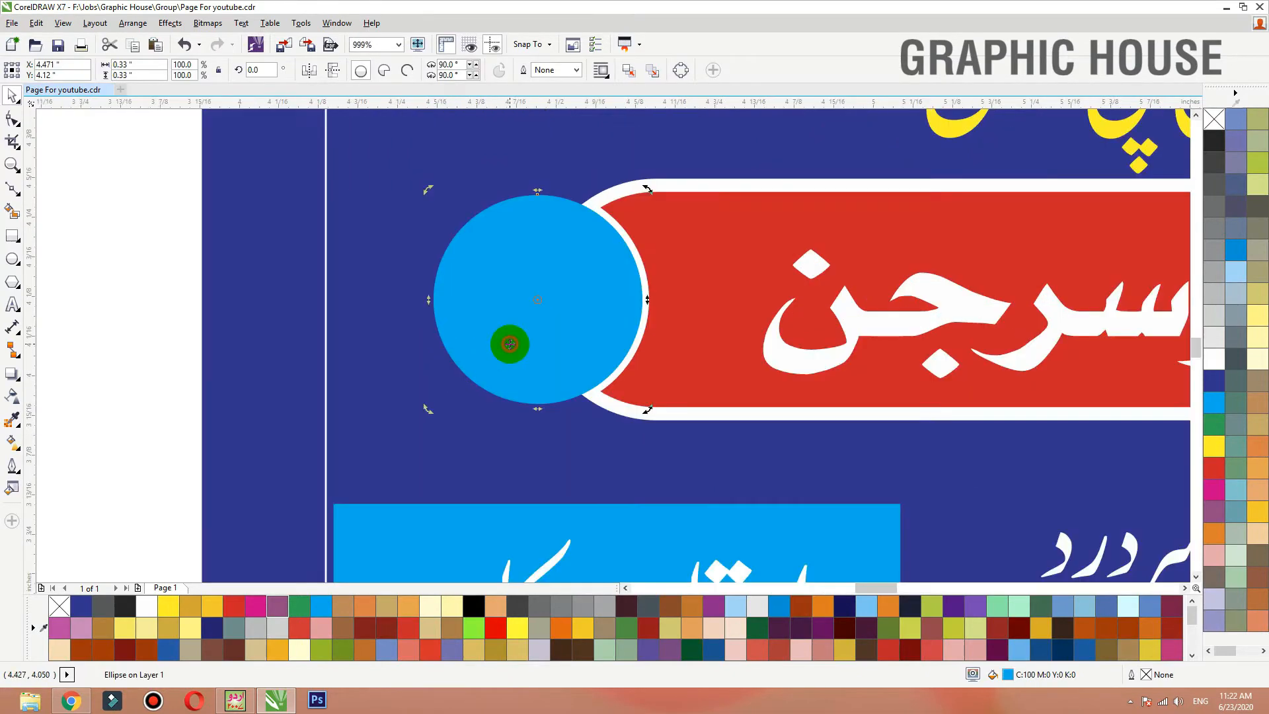
{"action": "left_click", "coordinate": [18, 387]}
{"action": "left_click", "coordinate": [57, 391]}
{"action": "left_click_drag", "start_coordinate": [519, 296], "coordinate": [466, 231]}
{"action": "key", "text": "space"}
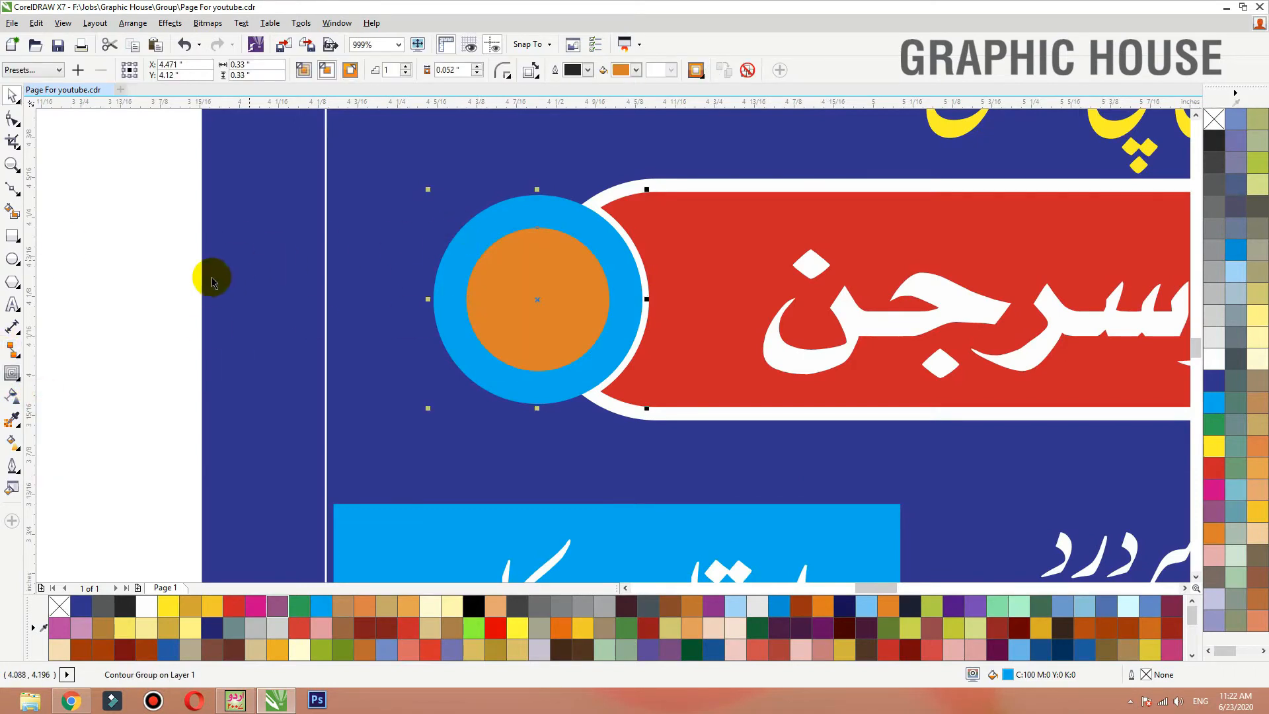
{"action": "left_click", "coordinate": [170, 291]}
{"action": "scroll", "coordinate": [152, 290], "scroll_direction": "down", "scroll_amount": 3}
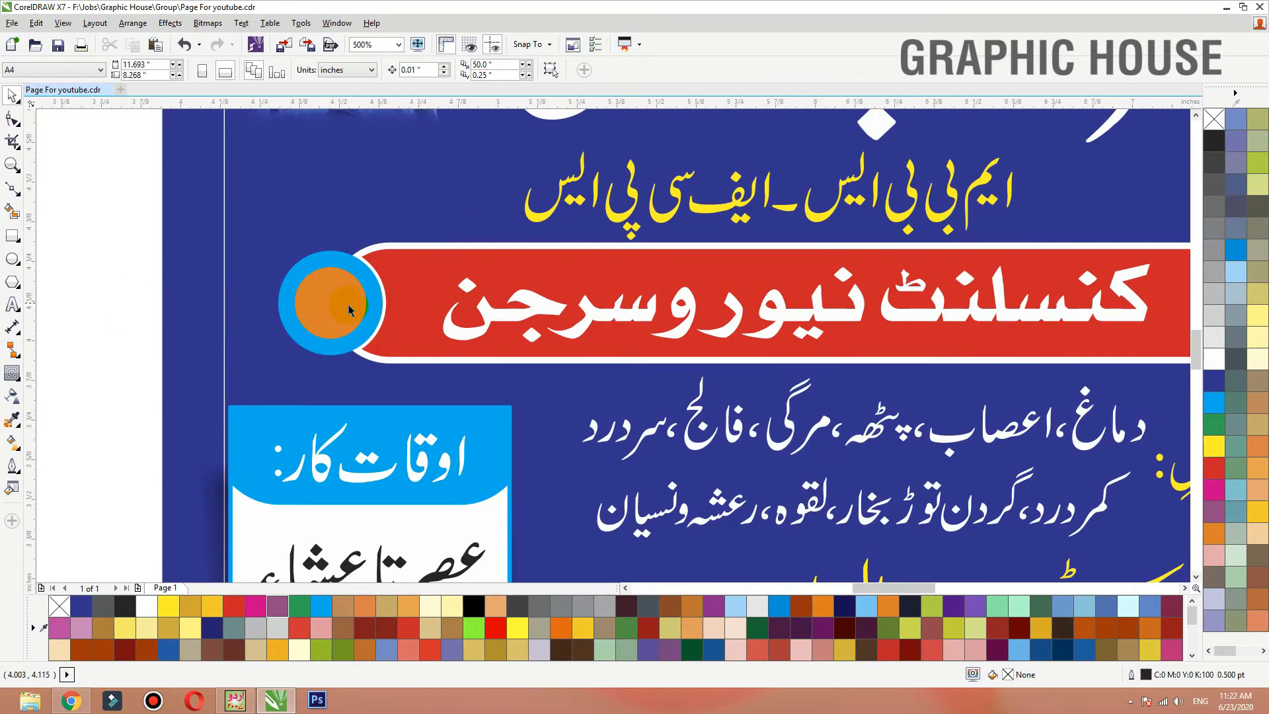
- Separate the orange inner circle from the contour and place a copy centred on the right cyan circle
{"action": "key", "text": "ctrl+z"}
{"action": "left_click_drag", "start_coordinate": [328, 293], "coordinate": [904, 282]}
{"action": "scroll", "coordinate": [323, 320], "scroll_direction": "down", "scroll_amount": 1}
{"action": "right_click", "coordinate": [903, 282]}
{"action": "left_click", "coordinate": [803, 313], "text": "shift"}
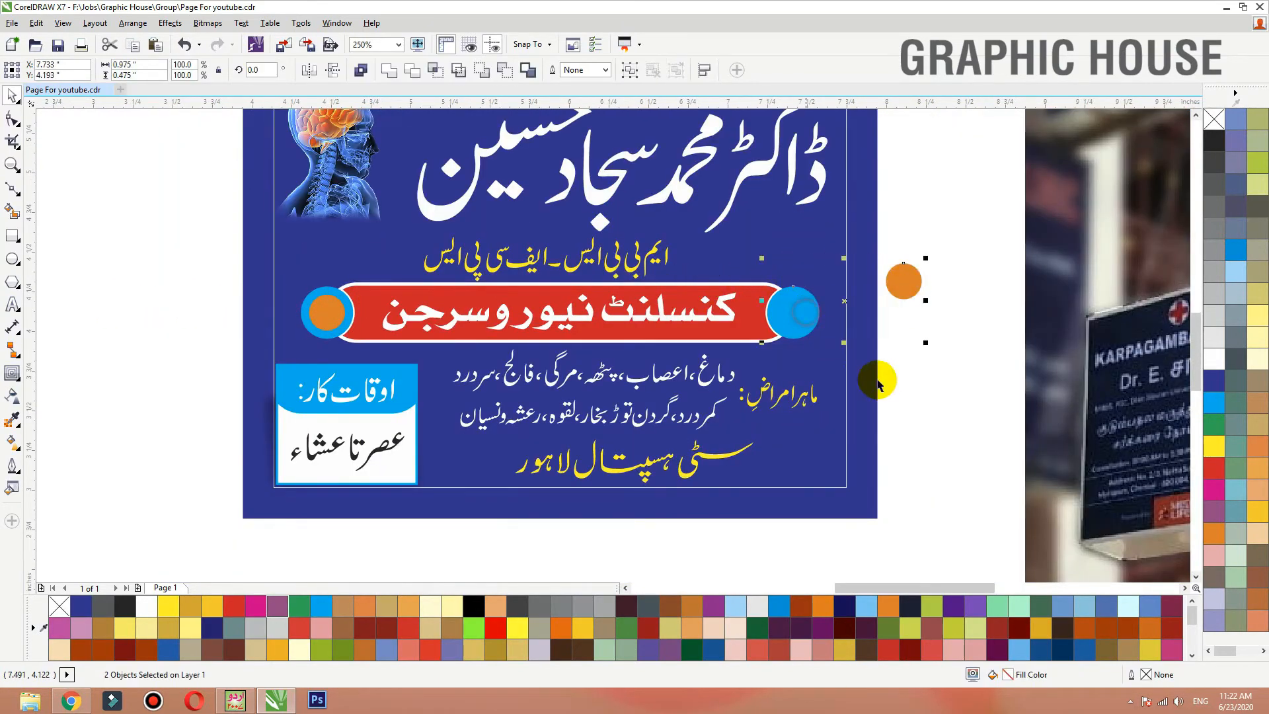
{"action": "key", "text": "c"}
{"action": "key", "text": "e"}
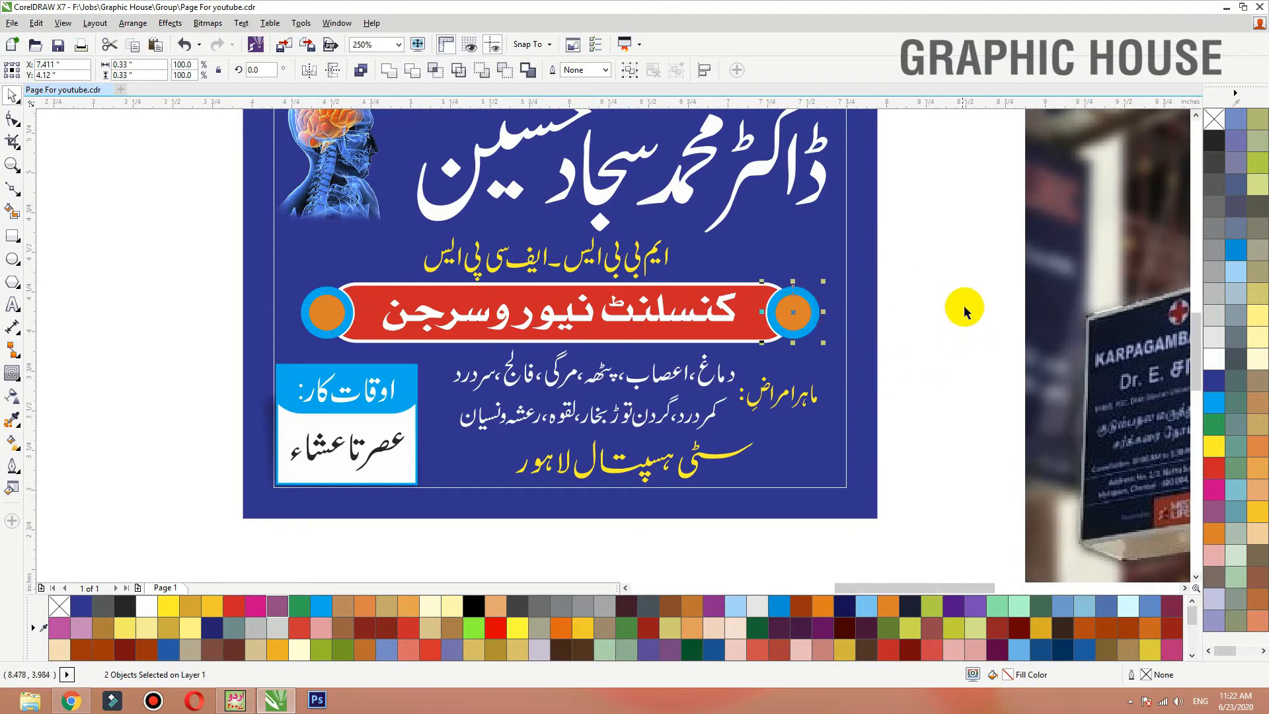
{"action": "left_click", "coordinate": [938, 323]}
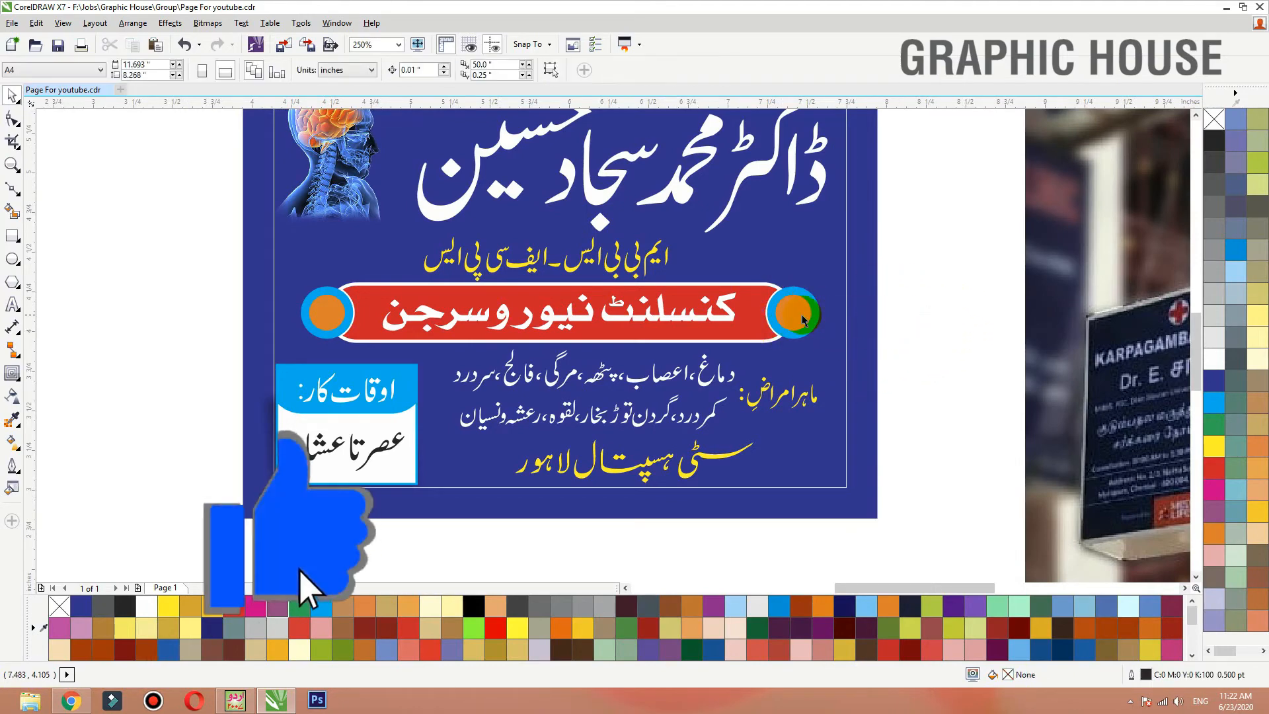
- Delete both cyan circles, leaving only the orange circles at the ends of the title bar
{"action": "left_click", "coordinate": [816, 313]}
{"action": "key", "text": "Delete"}
{"action": "left_click", "coordinate": [317, 335]}
{"action": "key", "text": "Delete"}
{"action": "left_click", "coordinate": [331, 315]}
{"action": "left_click", "coordinate": [796, 314]}
- Draw a thin rectangle about 0.41 by 0.02 inches near the right orange circle, filled with blue and without an outline
{"action": "key", "text": "F2"}
{"action": "left_click_drag", "start_coordinate": [908, 263], "coordinate": [692, 399]}
{"action": "left_click", "coordinate": [13, 236]}
{"action": "left_click_drag", "start_coordinate": [768, 195], "coordinate": [541, 207]}
{"action": "key", "text": "space"}
{"action": "left_click", "coordinate": [1238, 253]}
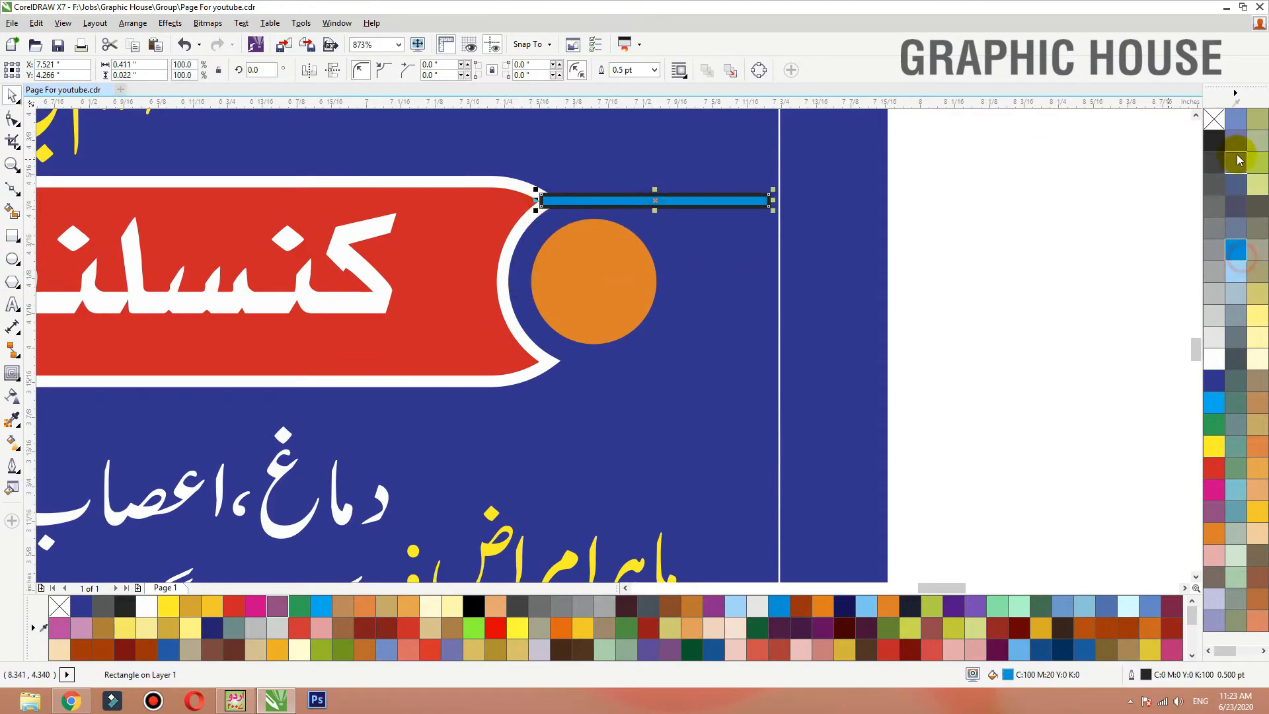
{"action": "right_click", "coordinate": [1220, 126]}
- Place the blue strip diagonally across the right orange circle, trim the circle with it and delete the strip
{"action": "left_click_drag", "start_coordinate": [655, 199], "coordinate": [610, 284]}
{"action": "left_click_drag", "start_coordinate": [708, 277], "coordinate": [609, 255]}
{"action": "left_click", "coordinate": [610, 238], "text": "shift"}
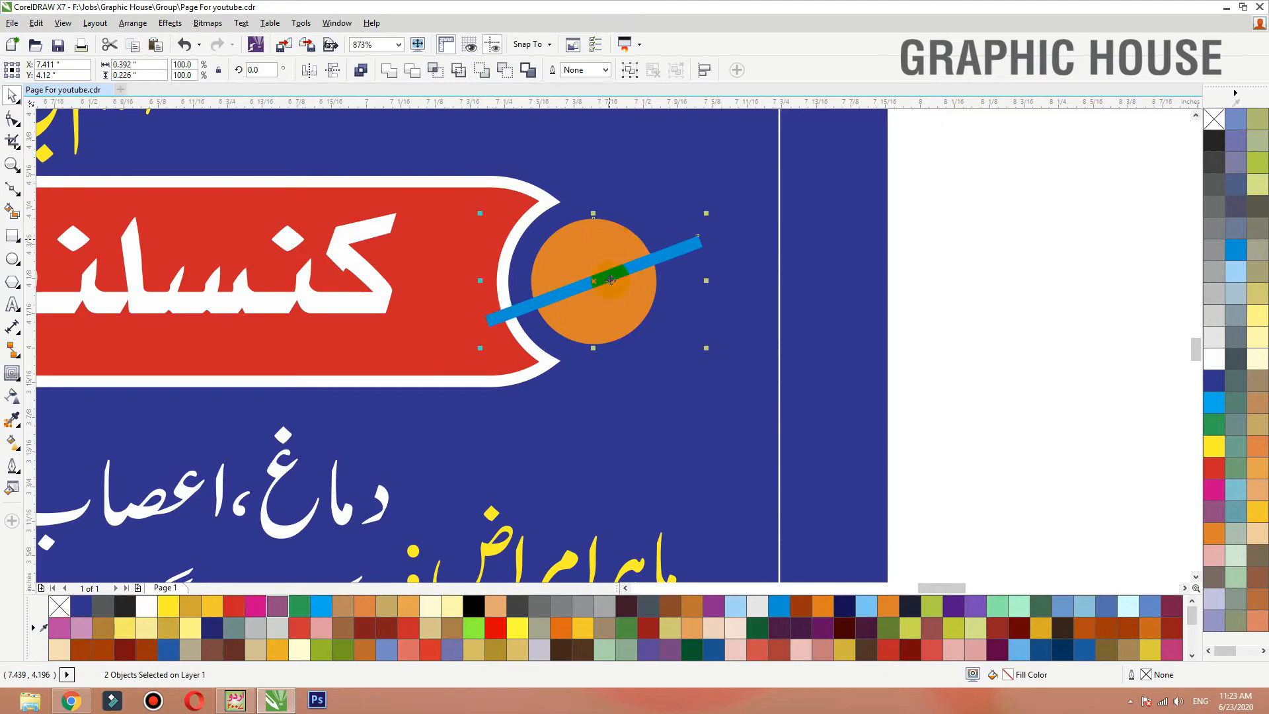
{"action": "left_click", "coordinate": [414, 71]}
{"action": "left_click", "coordinate": [985, 301]}
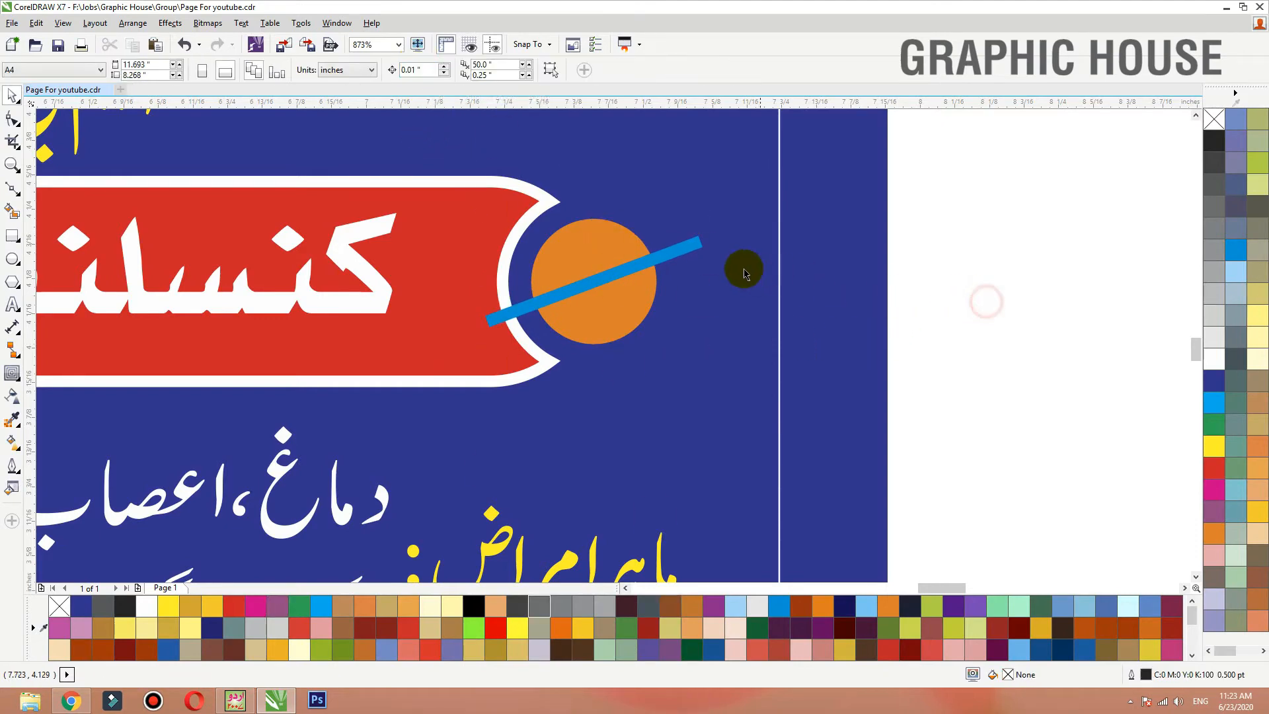
{"action": "left_click", "coordinate": [694, 244]}
{"action": "key", "text": "Delete"}
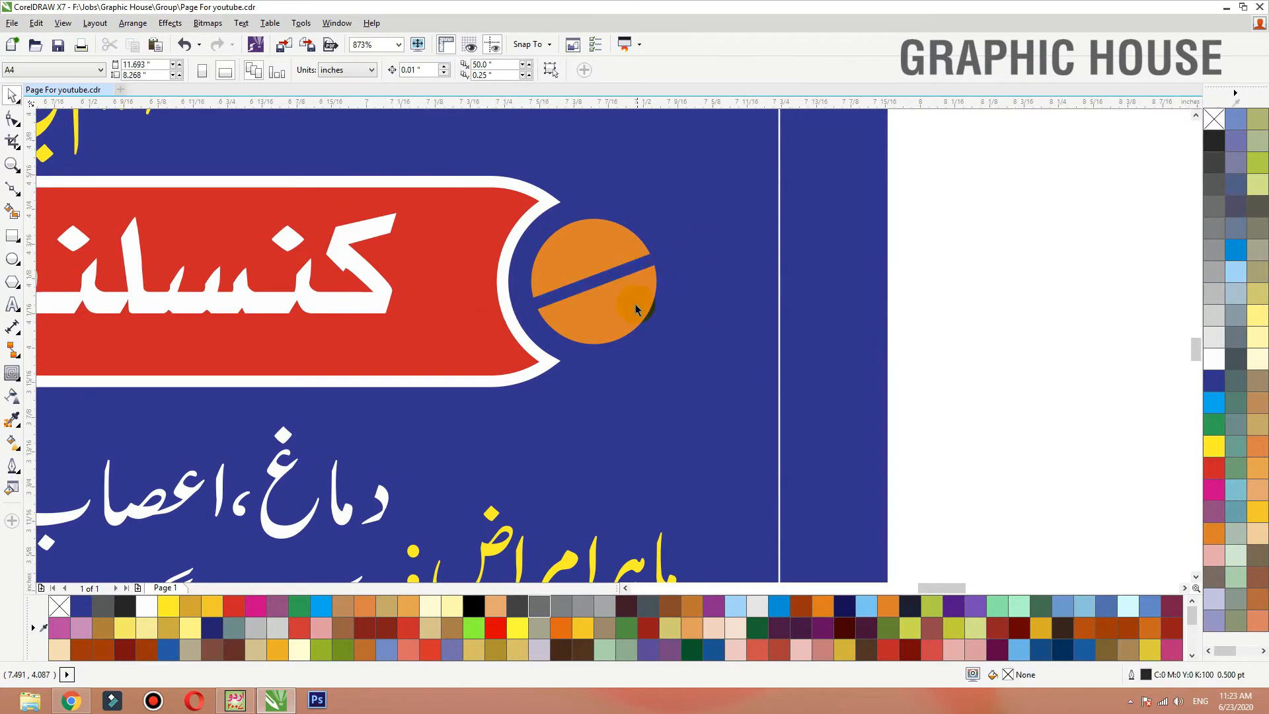
- Fill the slotted circle with white and place a copy centred on the left orange circle
{"action": "left_click", "coordinate": [636, 305]}
{"action": "left_click", "coordinate": [1220, 349]}
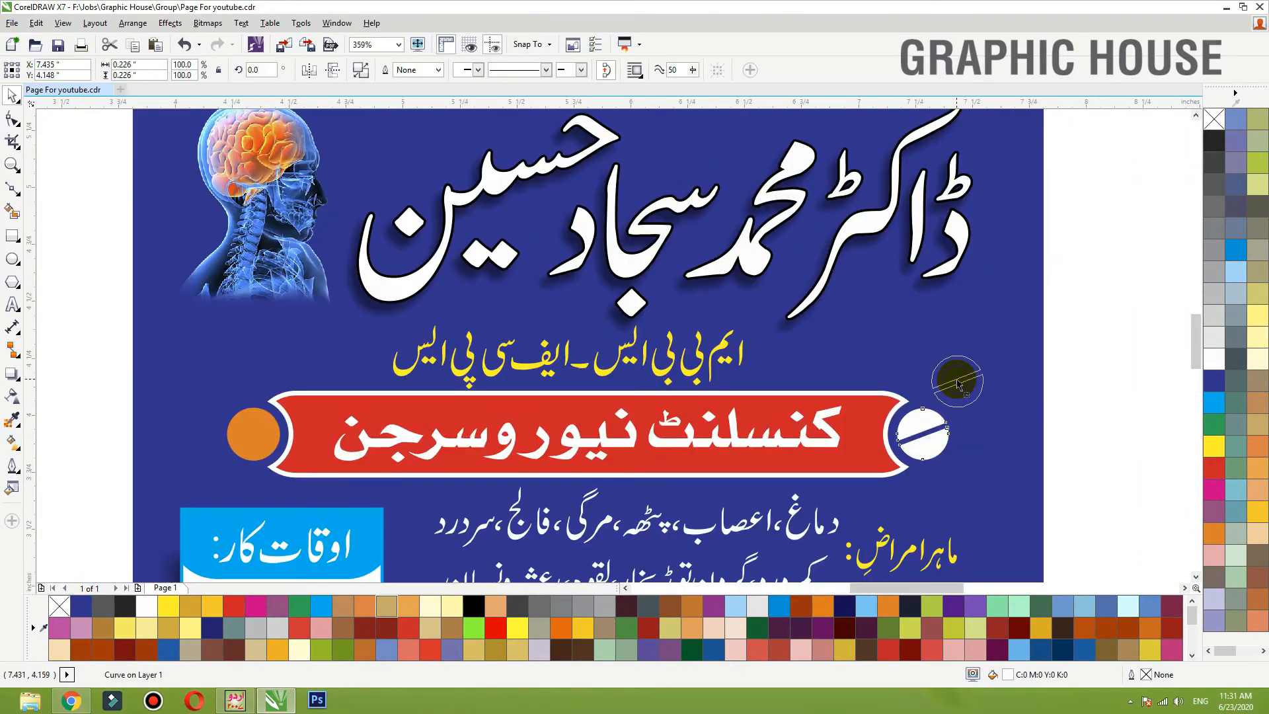
{"action": "left_click_drag", "start_coordinate": [957, 382], "coordinate": [957, 380]}
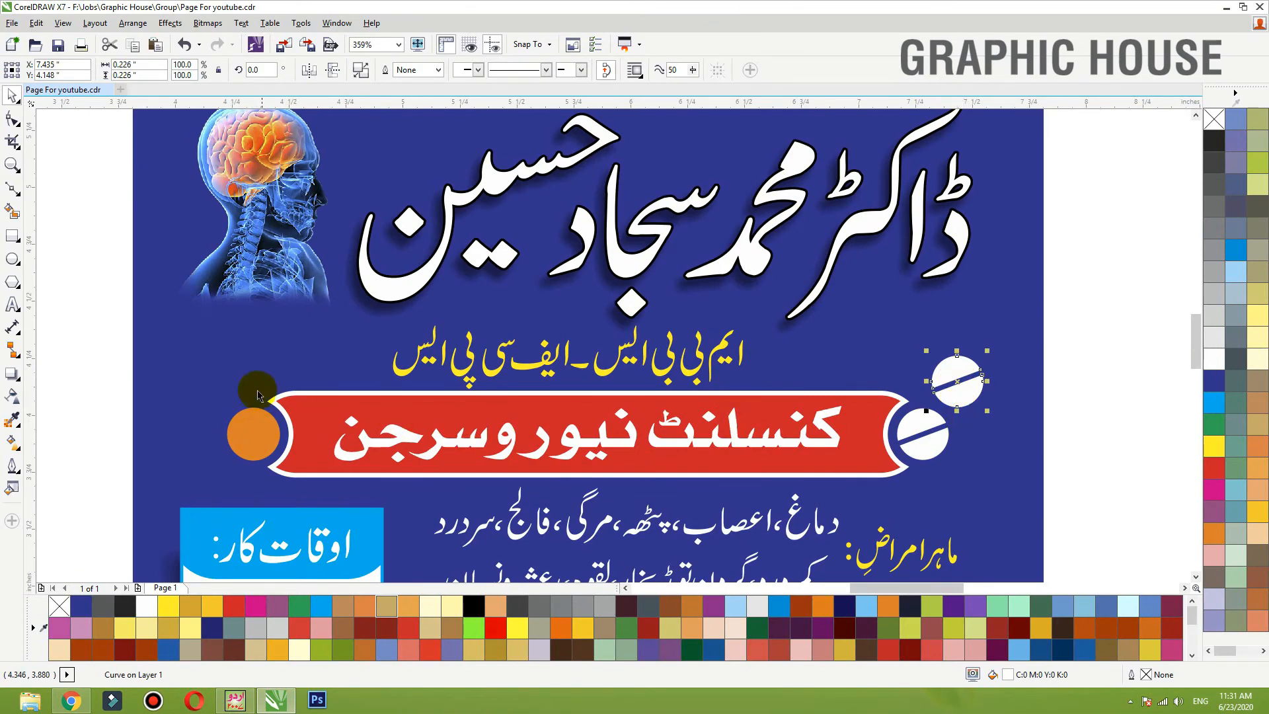
{"action": "left_click", "coordinate": [265, 434], "text": "shift"}
{"action": "key", "text": "c"}
{"action": "key", "text": "e"}
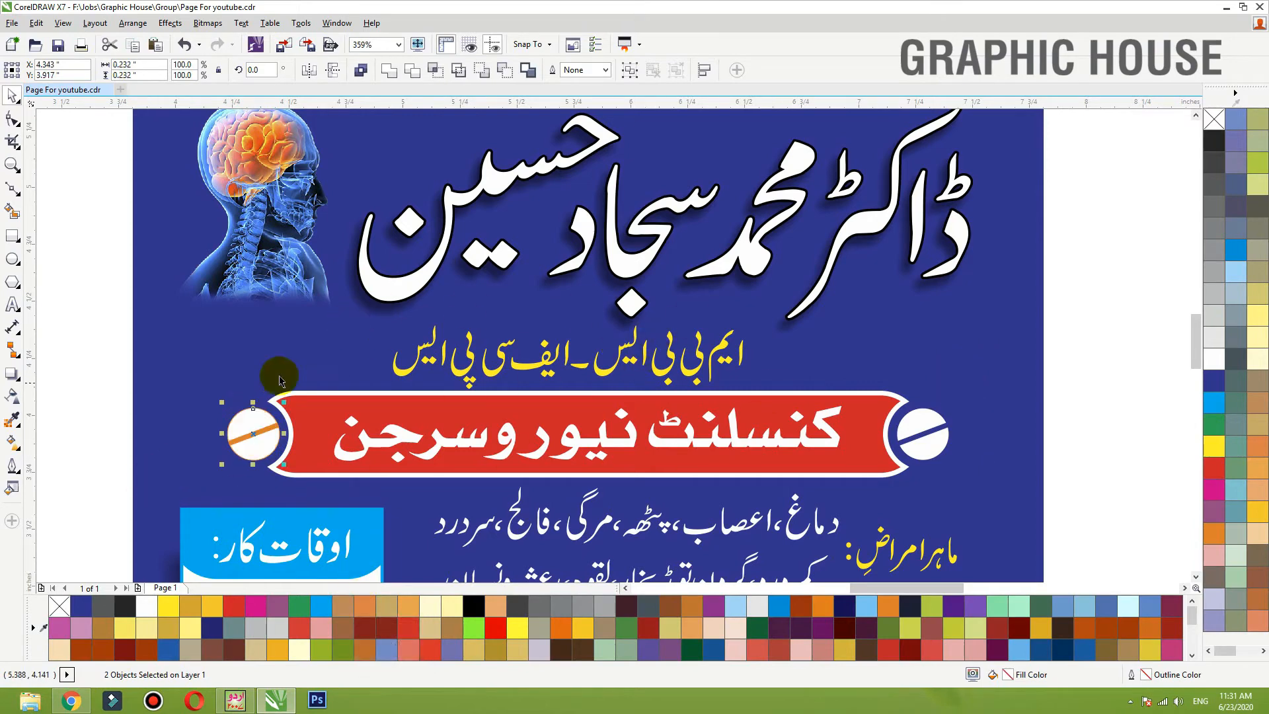
{"action": "left_click", "coordinate": [96, 433]}
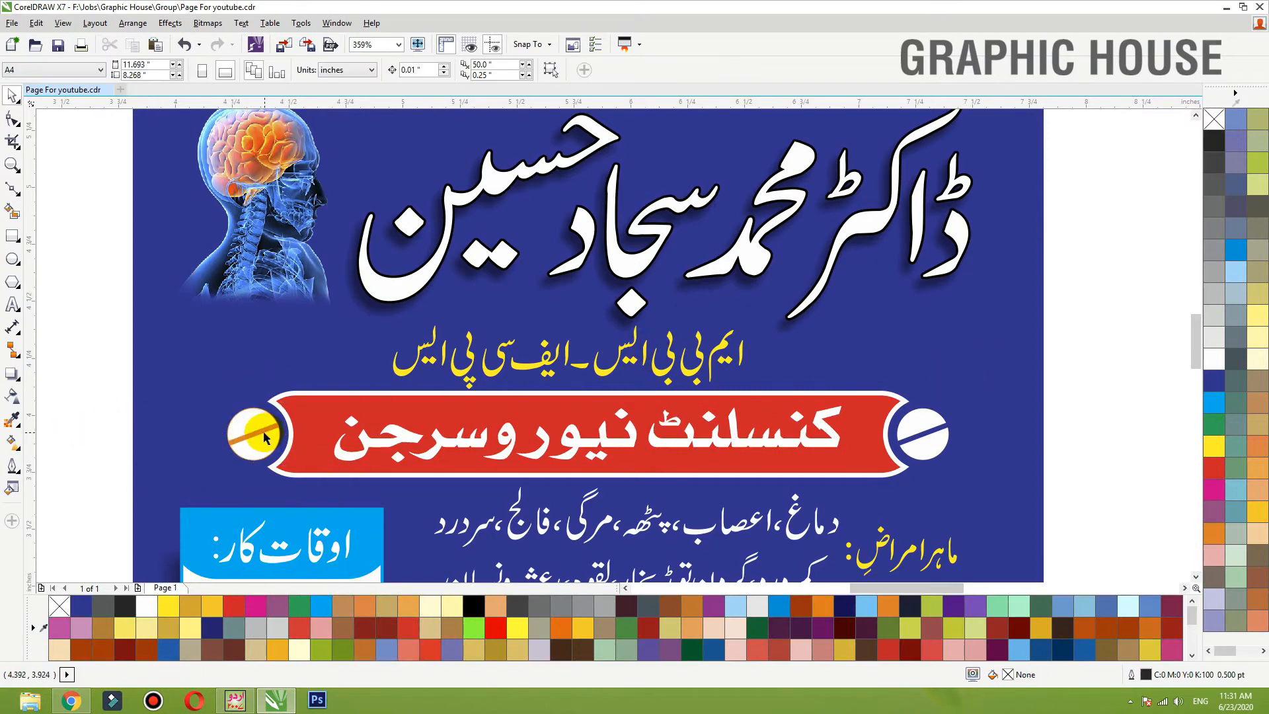
- Delete the orange circle behind the white slotted circle at the left end of the title bar
{"action": "left_click", "coordinate": [264, 437]}
{"action": "key", "text": "Delete"}
{"action": "key", "text": "ctrl+z"}
{"action": "key", "text": "F2"}
{"action": "left_click_drag", "start_coordinate": [370, 366], "coordinate": [204, 466]}
{"action": "left_click", "coordinate": [410, 439]}
{"action": "key", "text": "Delete"}
{"action": "scroll", "coordinate": [427, 470], "scroll_direction": "down", "scroll_amount": 10}
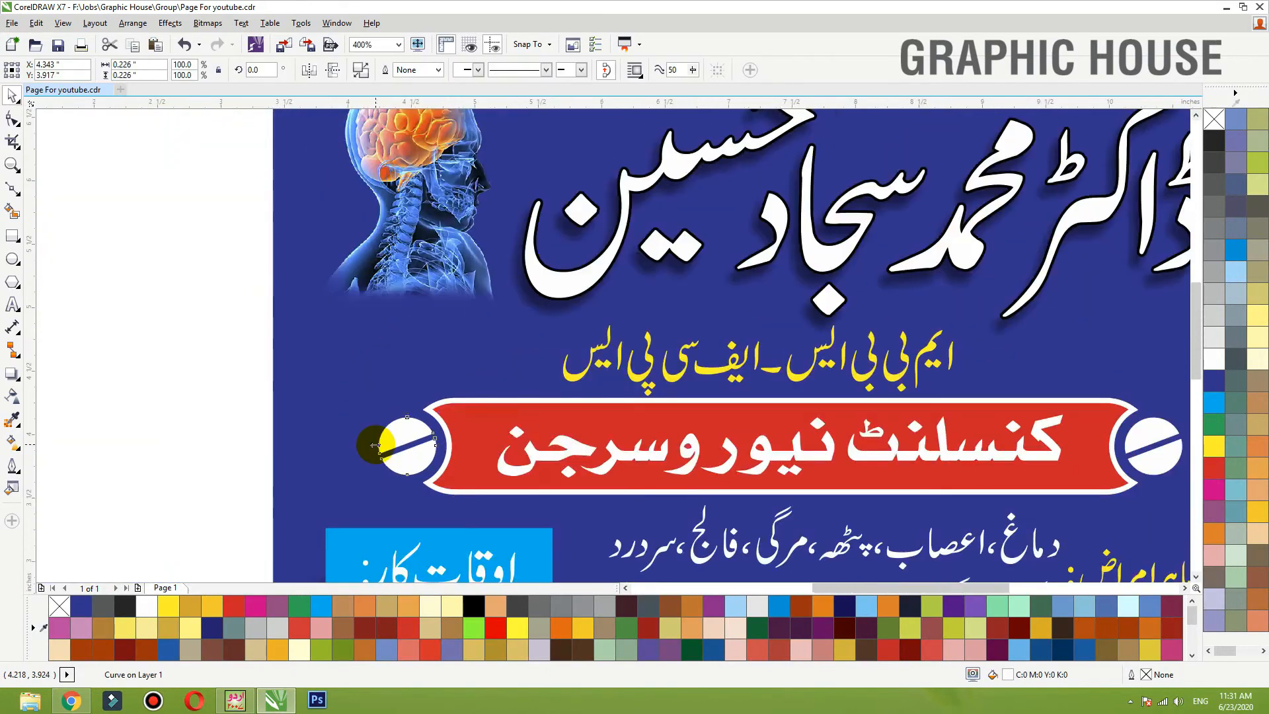
- Duplicate the complete signboard and place the copy below and to the left of the original
{"action": "left_click_drag", "start_coordinate": [630, 474], "coordinate": [638, 403]}
{"action": "left_click", "coordinate": [575, 474]}
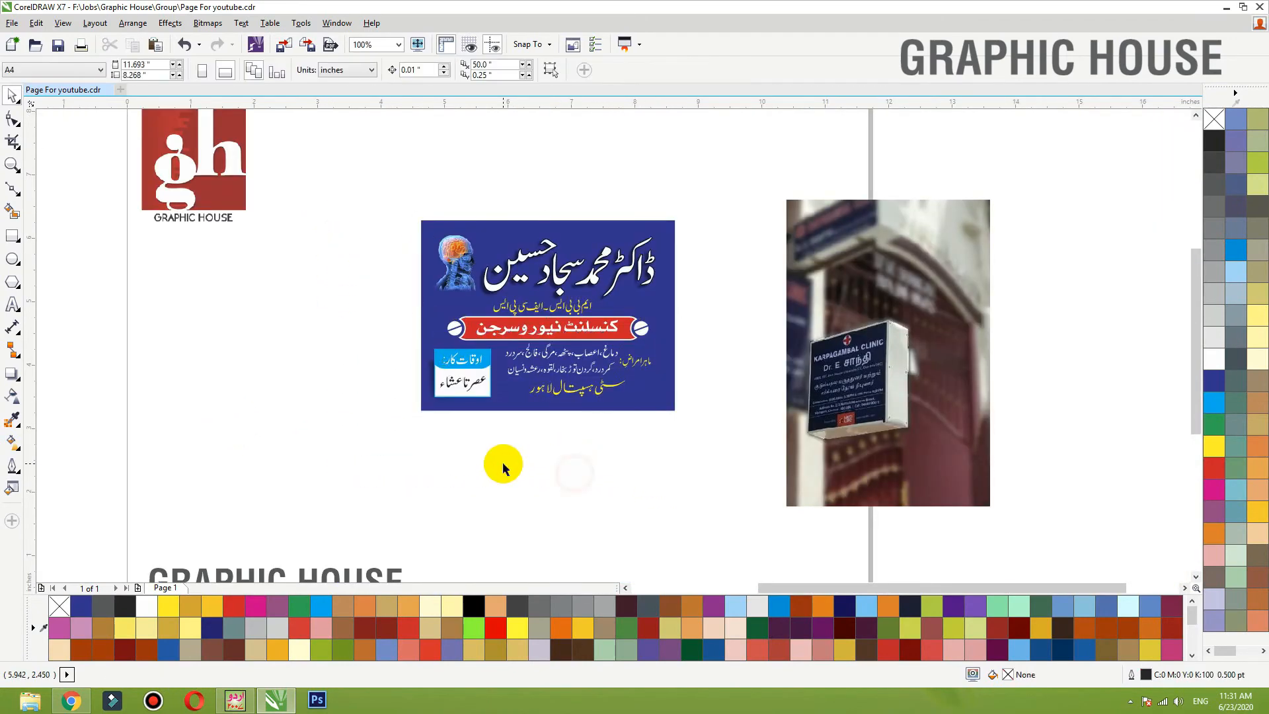
{"action": "left_click_drag", "start_coordinate": [363, 187], "coordinate": [943, 513]}
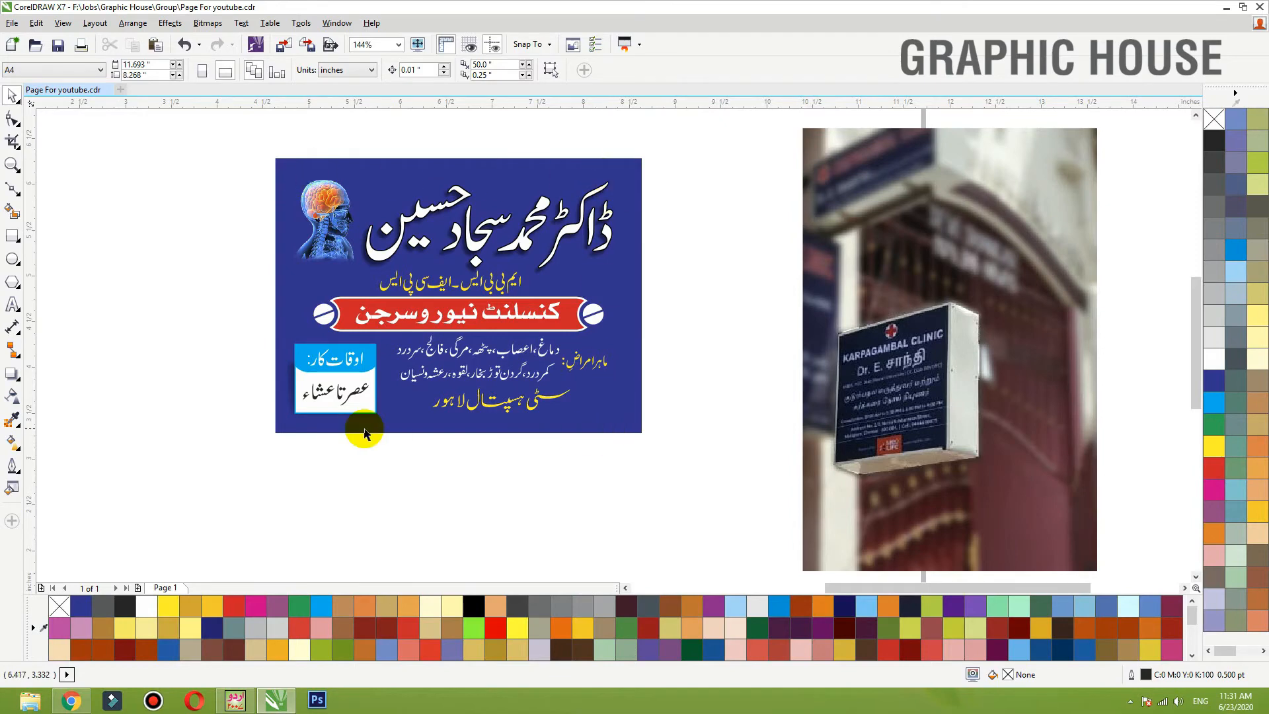
{"action": "left_click_drag", "start_coordinate": [688, 464], "coordinate": [219, 120]}
{"action": "scroll", "coordinate": [567, 468], "scroll_direction": "down", "scroll_amount": 1}
{"action": "left_click_drag", "start_coordinate": [543, 426], "coordinate": [574, 365]}
{"action": "left_click_drag", "start_coordinate": [541, 306], "coordinate": [333, 446]}
{"action": "right_click", "coordinate": [332, 446]}
- Give the background rectangle of the copied signboard a black hairline outline
{"action": "key", "text": "shift+F2"}
{"action": "left_click", "coordinate": [212, 298]}
{"action": "left_click", "coordinate": [911, 363]}
{"action": "right_click", "coordinate": [1216, 145]}
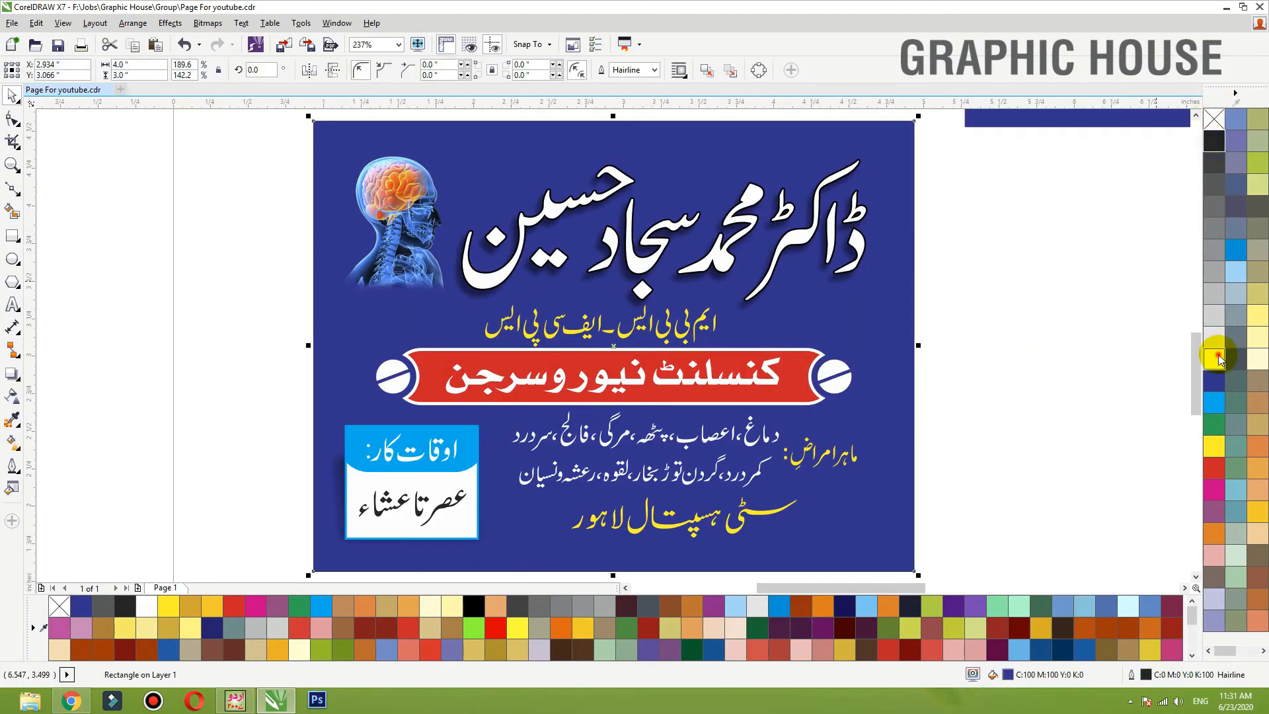
- Fill the copied signboard's background rectangle with white and give its inner border frame a black outline, using wireframe view to reach it
{"action": "left_click", "coordinate": [1215, 359]}
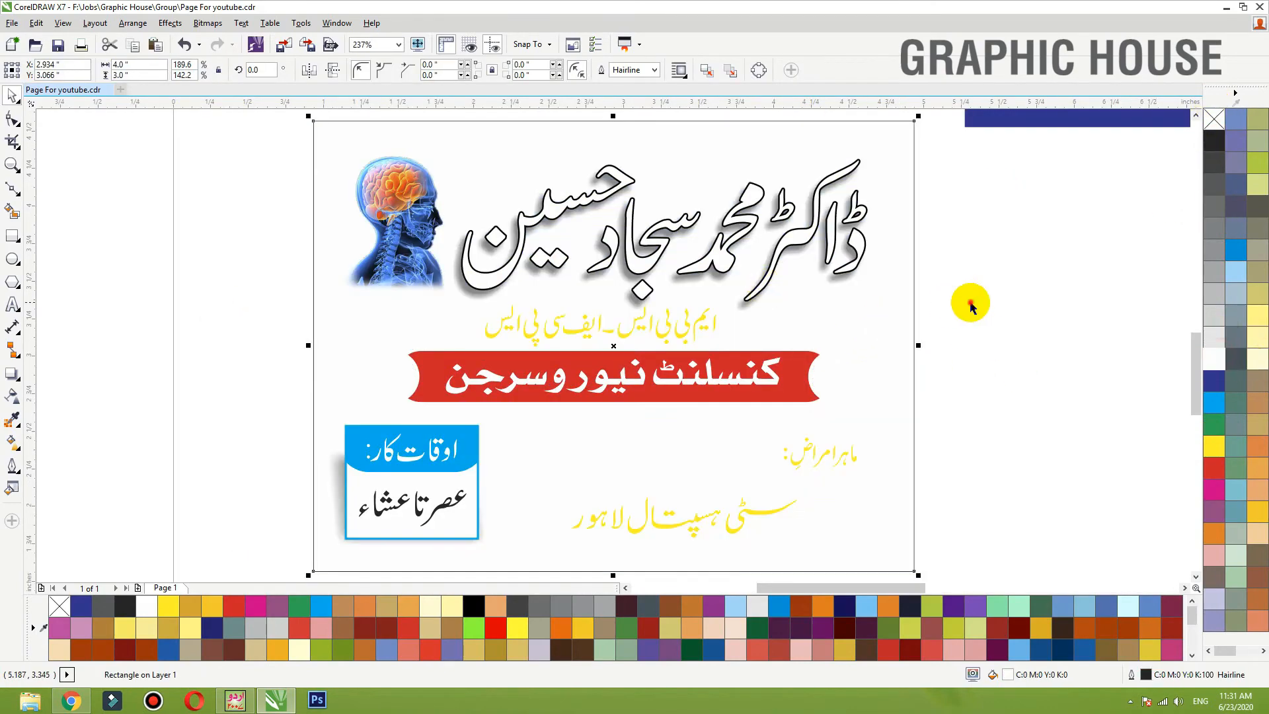
{"action": "left_click", "coordinate": [62, 22]}
{"action": "left_click", "coordinate": [57, 53]}
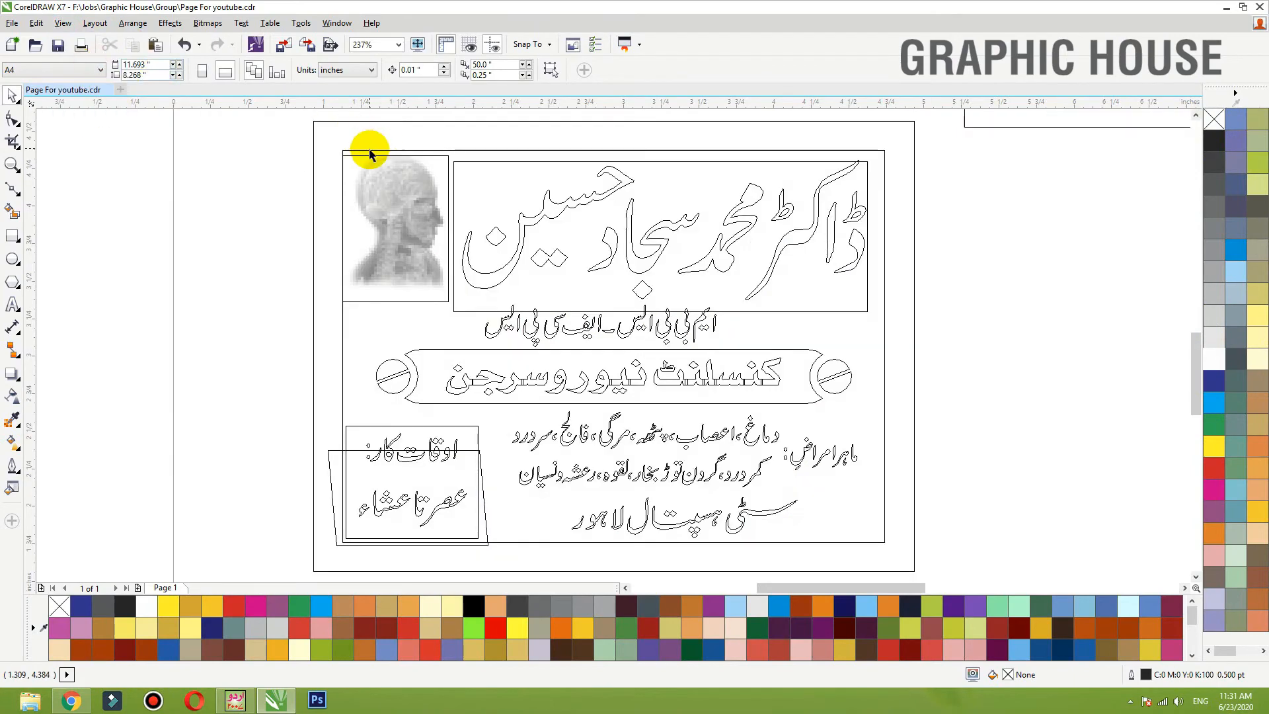
{"action": "left_click", "coordinate": [368, 148]}
{"action": "right_click", "coordinate": [1218, 142]}
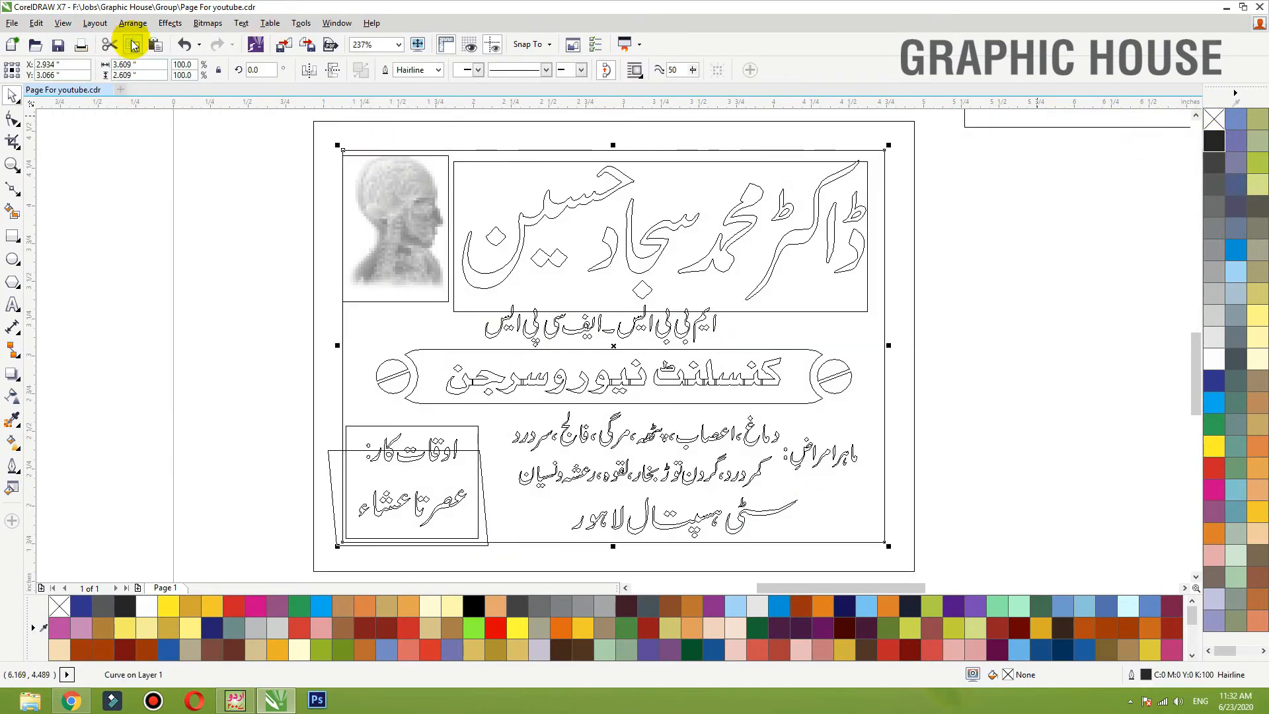
{"action": "left_click", "coordinate": [63, 22]}
{"action": "left_click", "coordinate": [112, 125]}
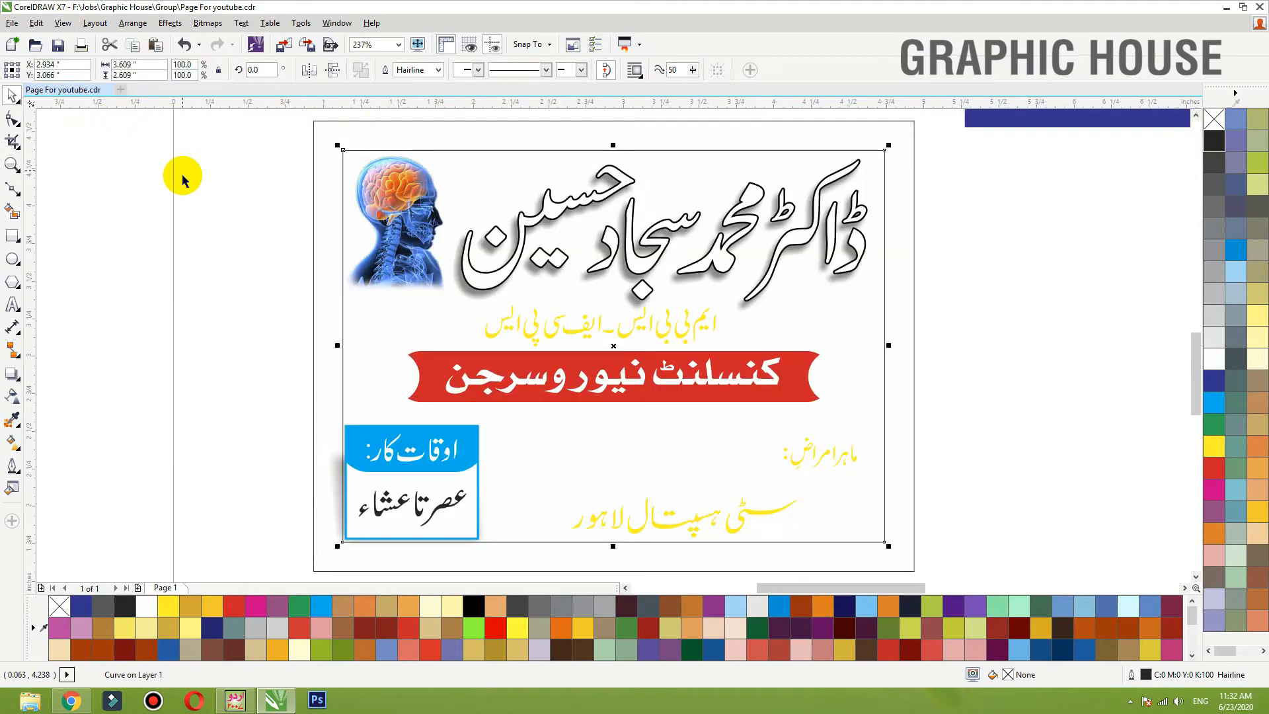
{"action": "left_click", "coordinate": [971, 410]}
- Fill the specialties text, its label, the hospital line and the qualifications line of the copied signboard with black
{"action": "left_click_drag", "start_coordinate": [589, 498], "coordinate": [467, 540]}
{"action": "left_click", "coordinate": [1002, 376]}
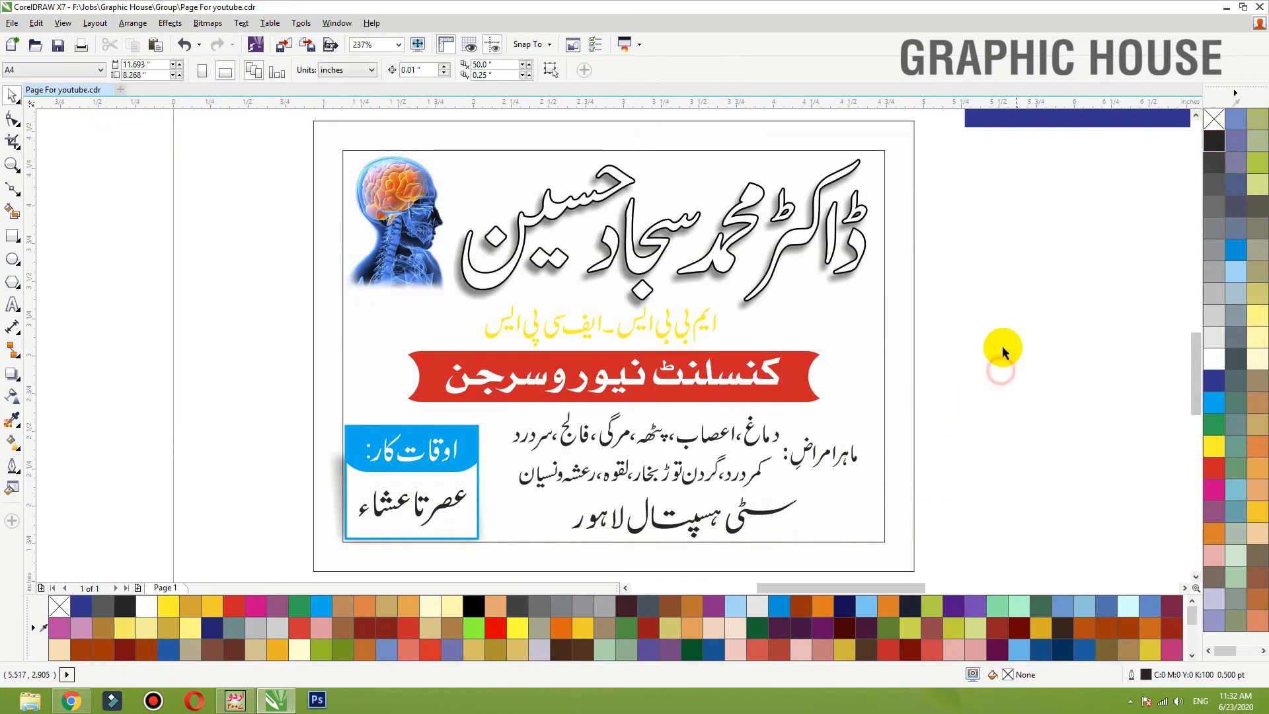
{"action": "left_click", "coordinate": [693, 329]}
{"action": "left_click", "coordinate": [1215, 140]}
{"action": "left_click", "coordinate": [988, 298]}
- Select the copied signboard's red title bar together with the slotted circle at its right end
{"action": "left_click", "coordinate": [780, 390]}
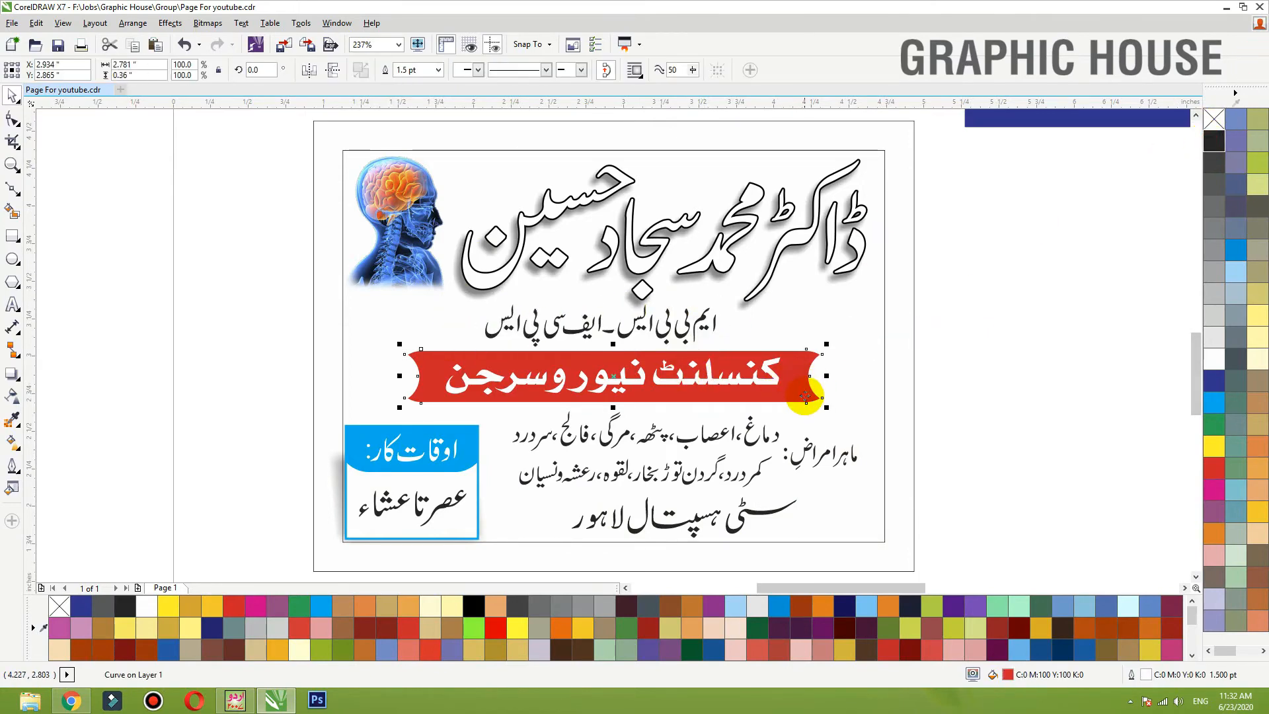
{"action": "left_click", "coordinate": [827, 383], "text": "shift"}
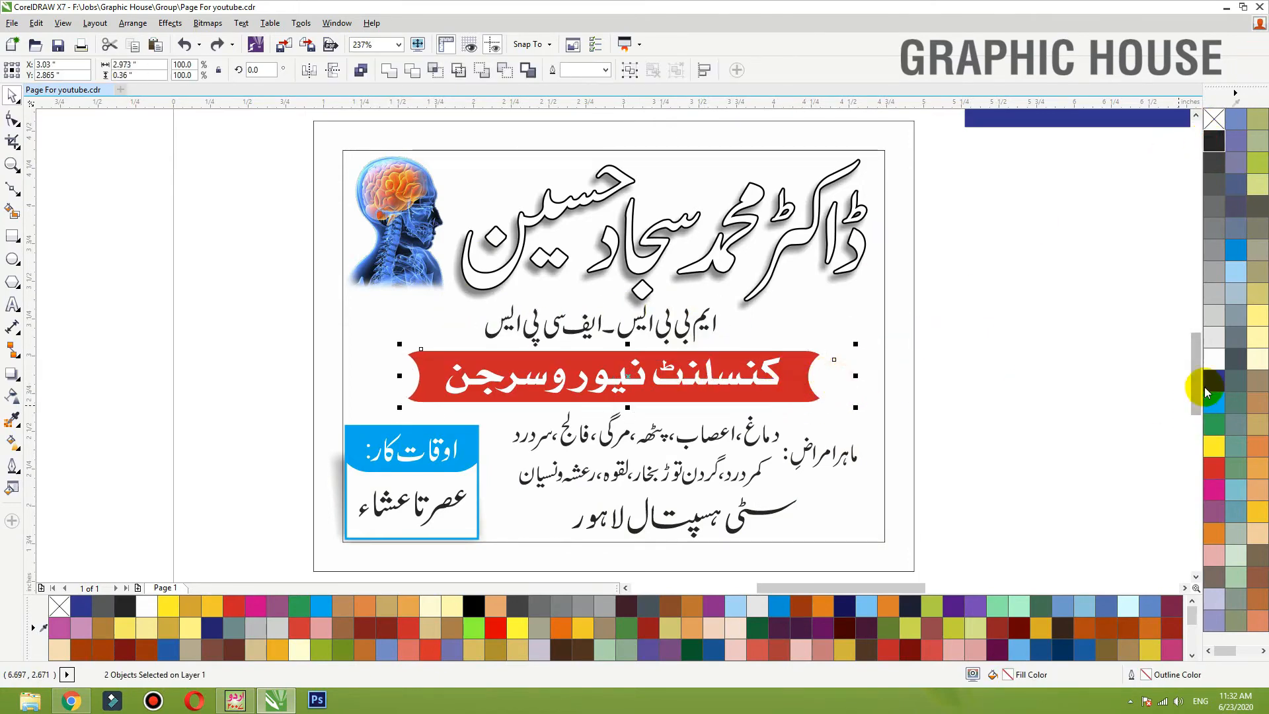